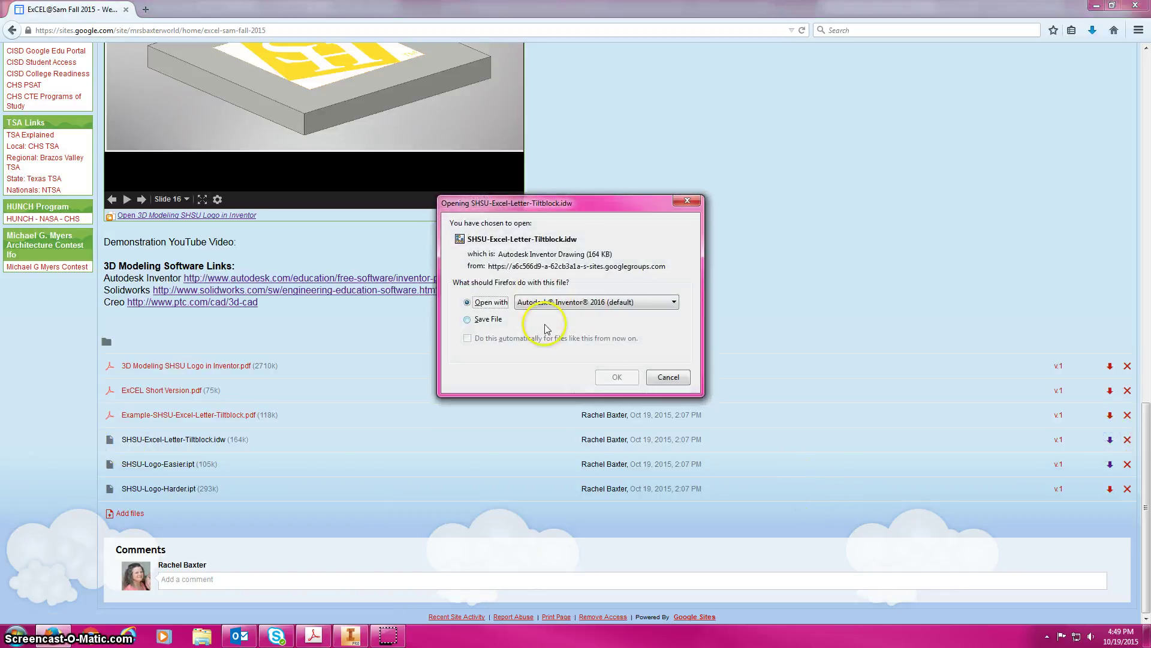
Step: Open SHSU-Excel-Letter-Tiltblock.idw with Autodesk Inventor 2016 from the Firefox download dialog
{"action": "left_click", "coordinate": [616, 376]}
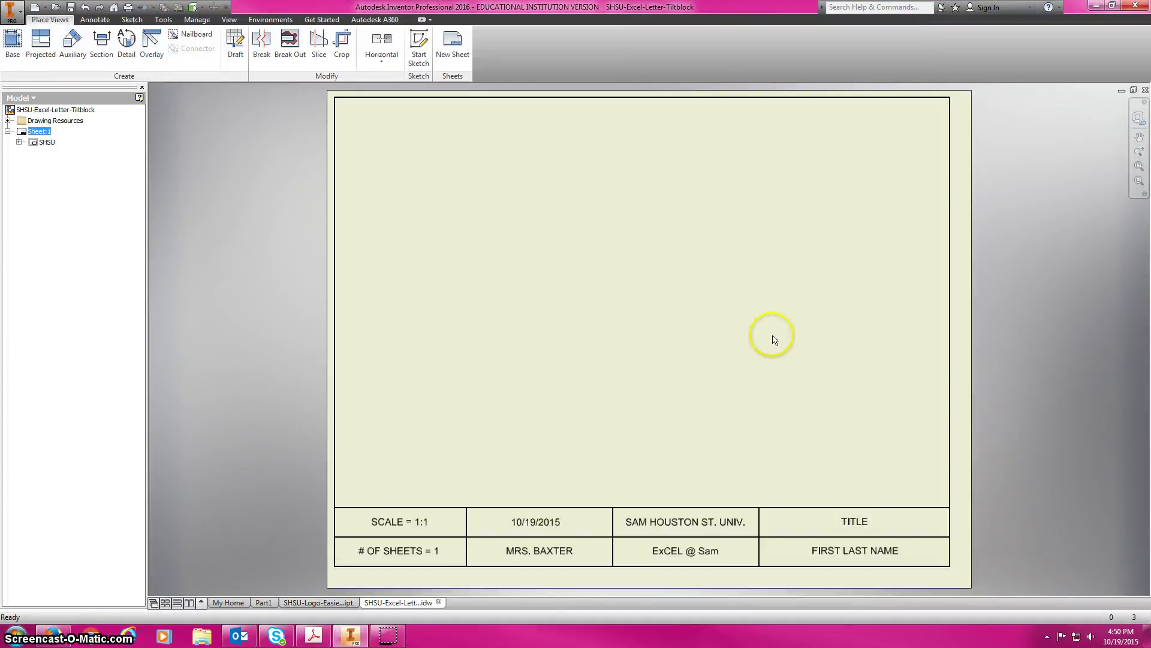
Step: Place a 1:1 top base view of SHSU-Logo-Easier-RMB.ipt, continuing past the read-only prompt
{"action": "left_click", "coordinate": [13, 42]}
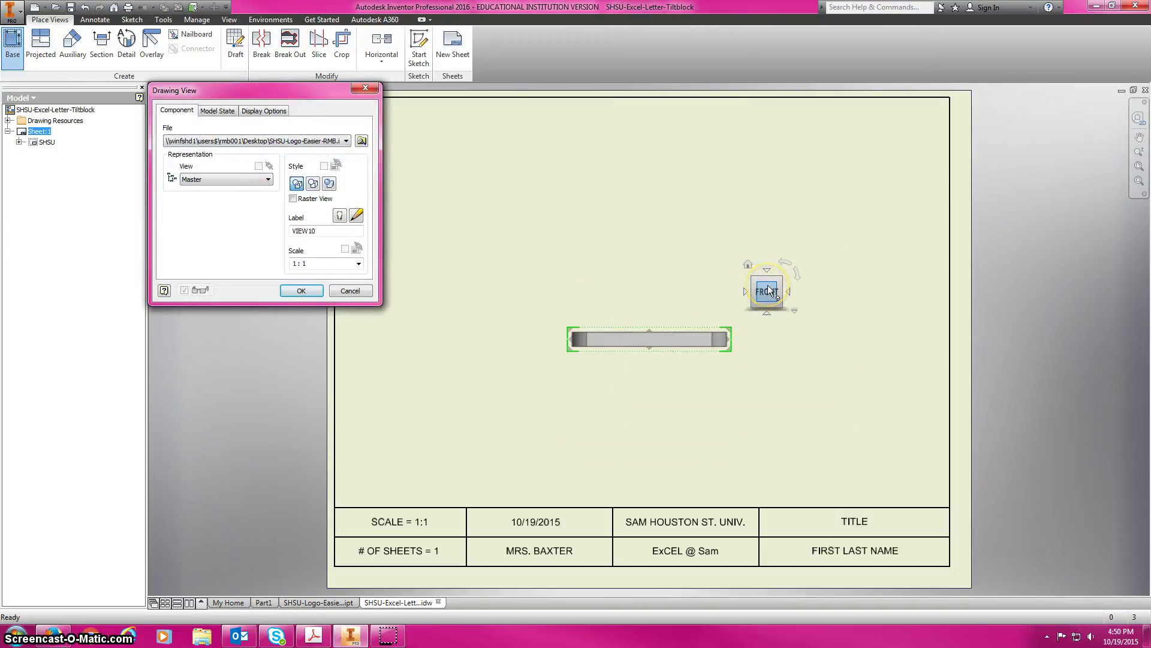
{"action": "left_click", "coordinate": [766, 312]}
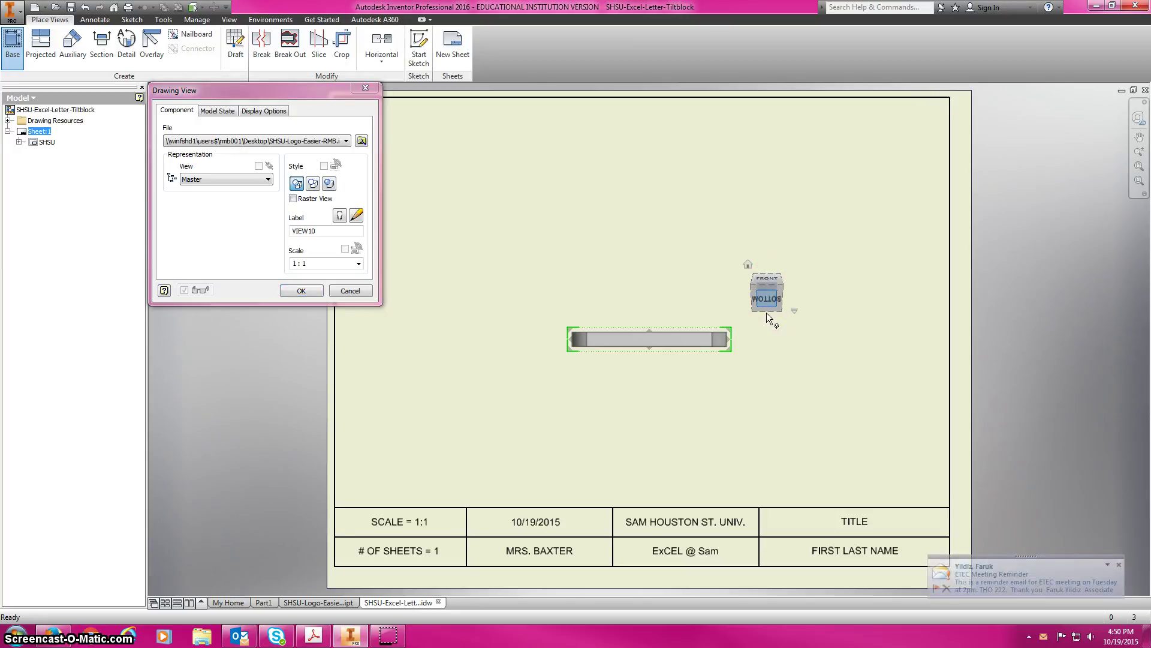
{"action": "left_click", "coordinate": [768, 312]}
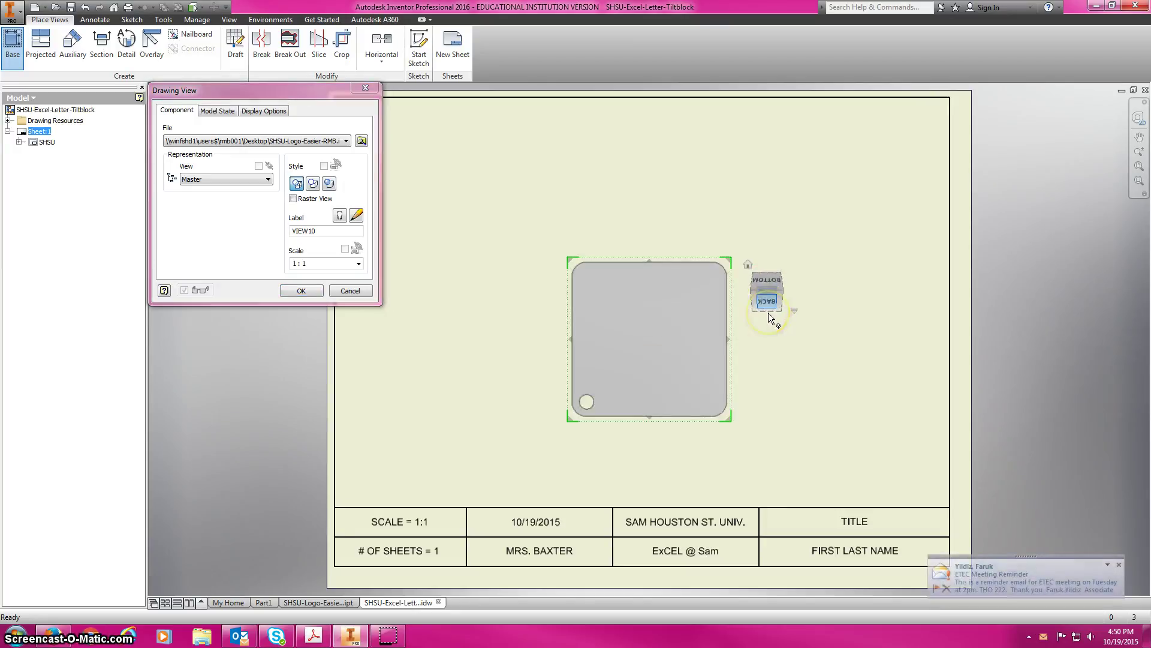
{"action": "left_click", "coordinate": [768, 312]}
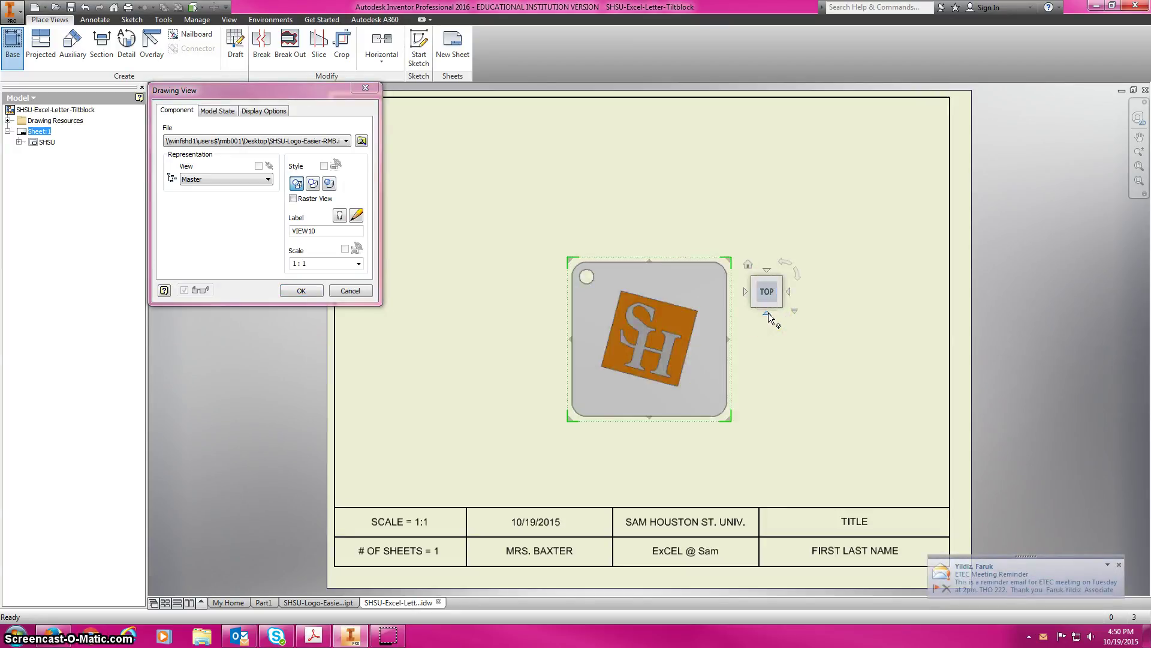
{"action": "mouse_move", "coordinate": [768, 312]}
{"action": "left_mouse_down"}
{"action": "mouse_move", "coordinate": [704, 280]}
{"action": "mouse_move", "coordinate": [637, 292]}
{"action": "left_mouse_up"}
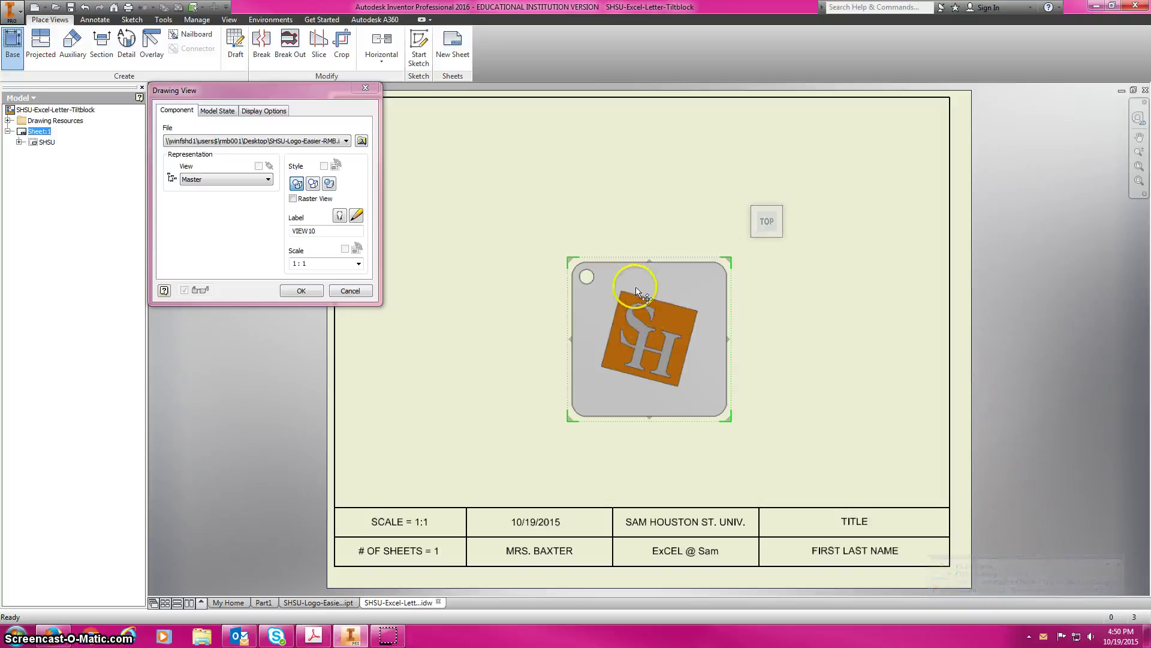
{"action": "left_click", "coordinate": [301, 290]}
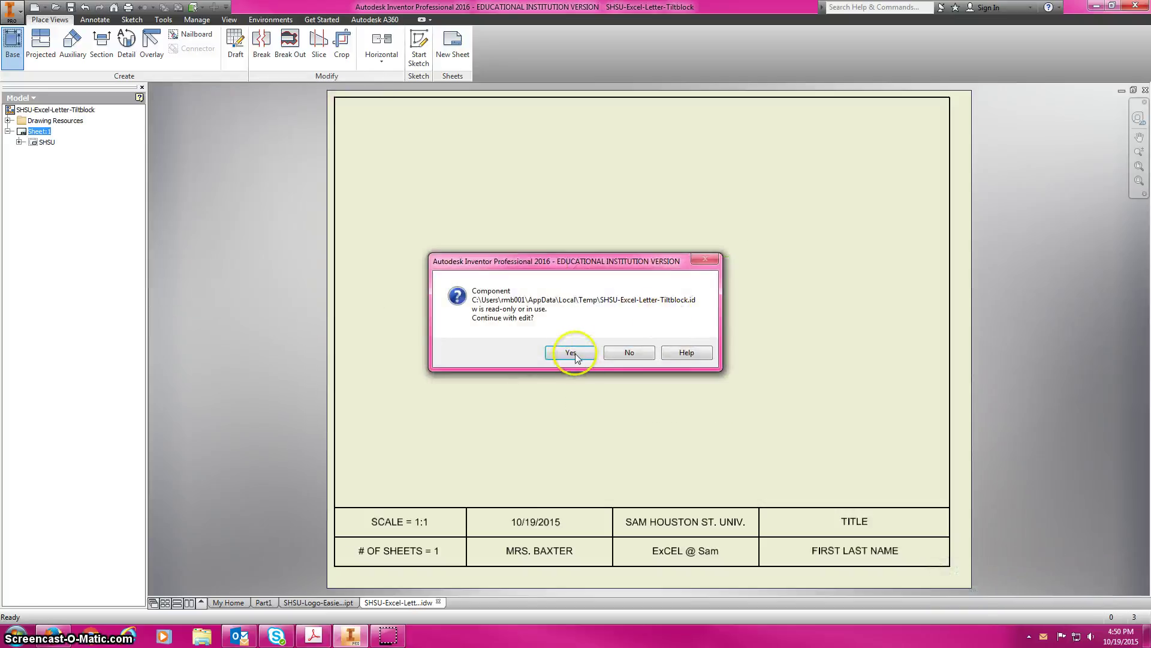
{"action": "left_click", "coordinate": [572, 352]}
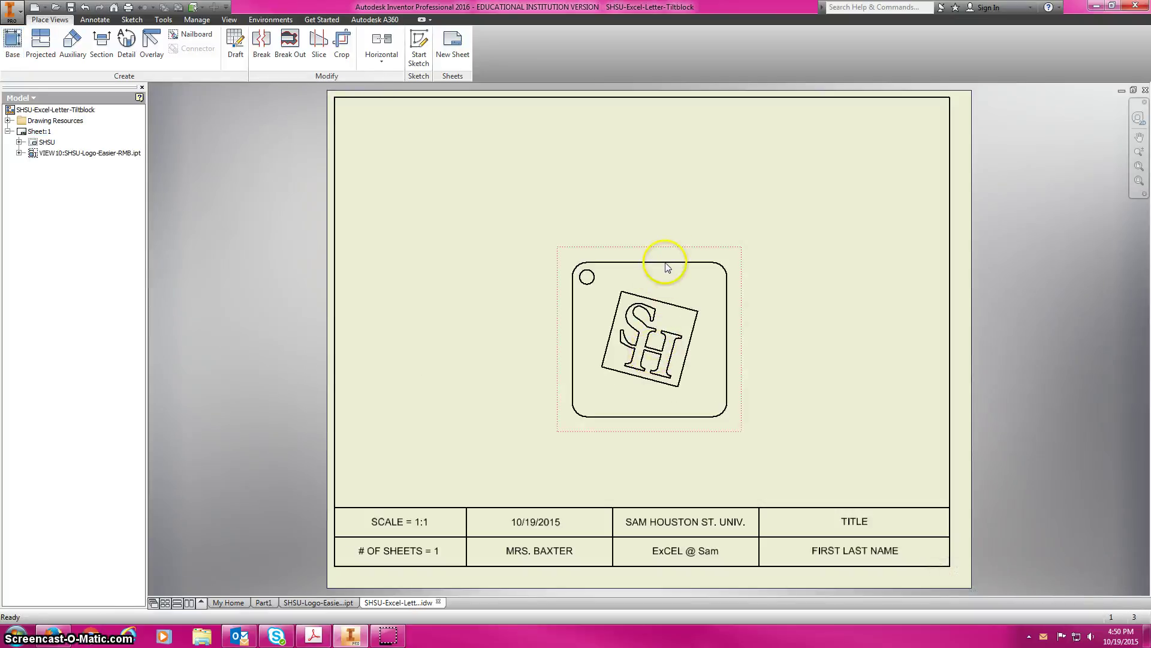
Step: Shift the logo view left and create projected views above and to the right
{"action": "mouse_move", "coordinate": [669, 255]}
{"action": "left_mouse_down"}
{"action": "mouse_move", "coordinate": [540, 300]}
{"action": "mouse_move", "coordinate": [520, 295]}
{"action": "mouse_move", "coordinate": [537, 257]}
{"action": "mouse_move", "coordinate": [538, 276]}
{"action": "mouse_move", "coordinate": [548, 267]}
{"action": "left_mouse_up"}
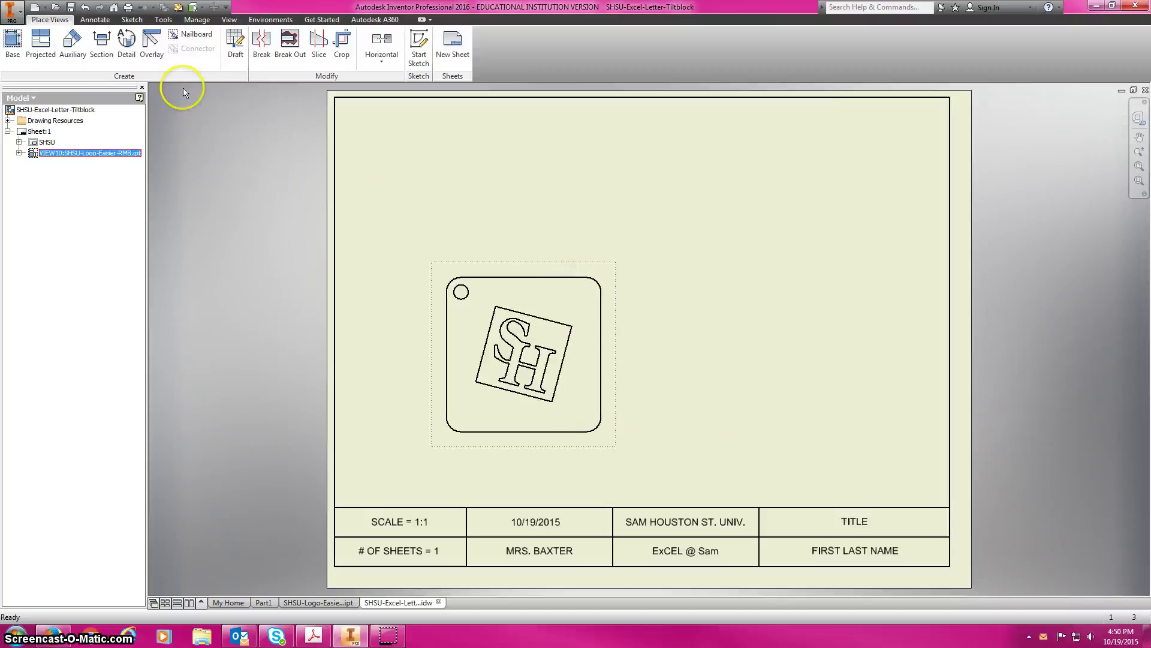
{"action": "left_click", "coordinate": [44, 53]}
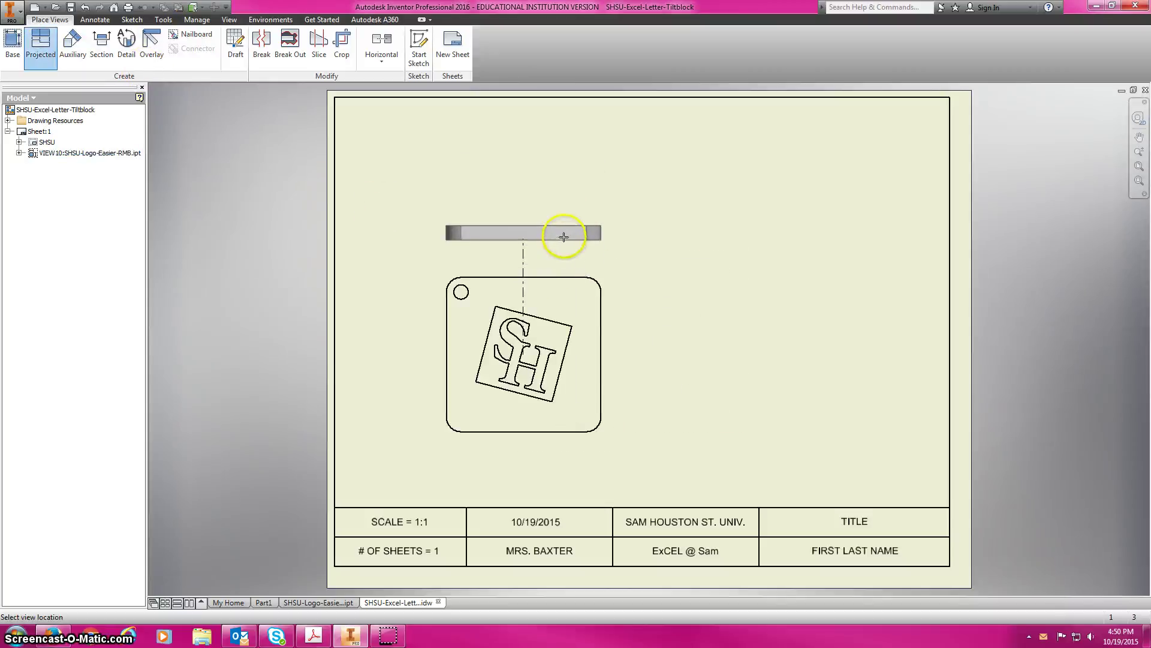
{"action": "left_click", "coordinate": [563, 232]}
{"action": "left_click", "coordinate": [671, 378]}
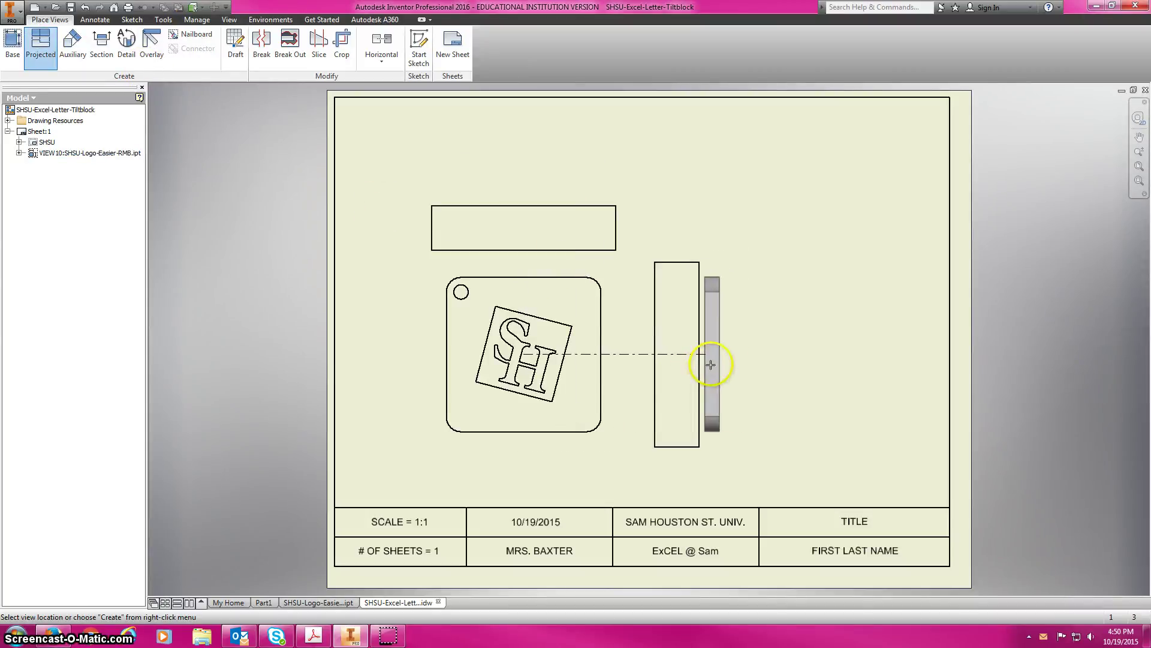
{"action": "right_click", "coordinate": [728, 360]}
{"action": "left_click", "coordinate": [766, 359]}
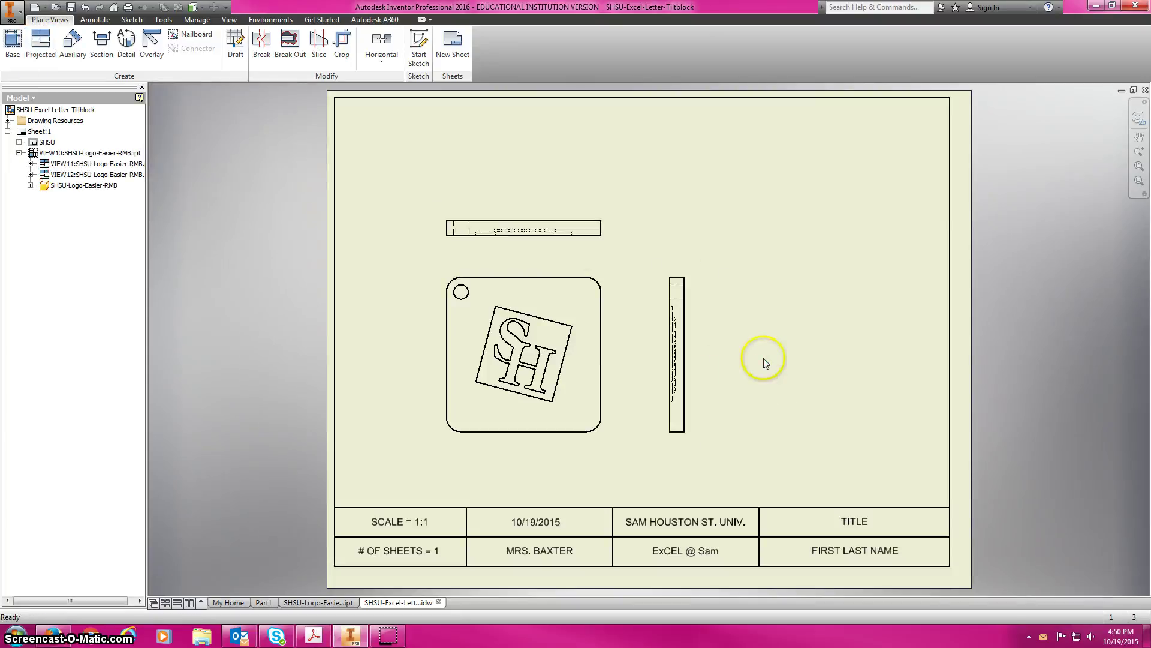
Step: Set the base view's style to Hidden Line so the views show hidden edges
{"action": "double_click", "coordinate": [509, 213]}
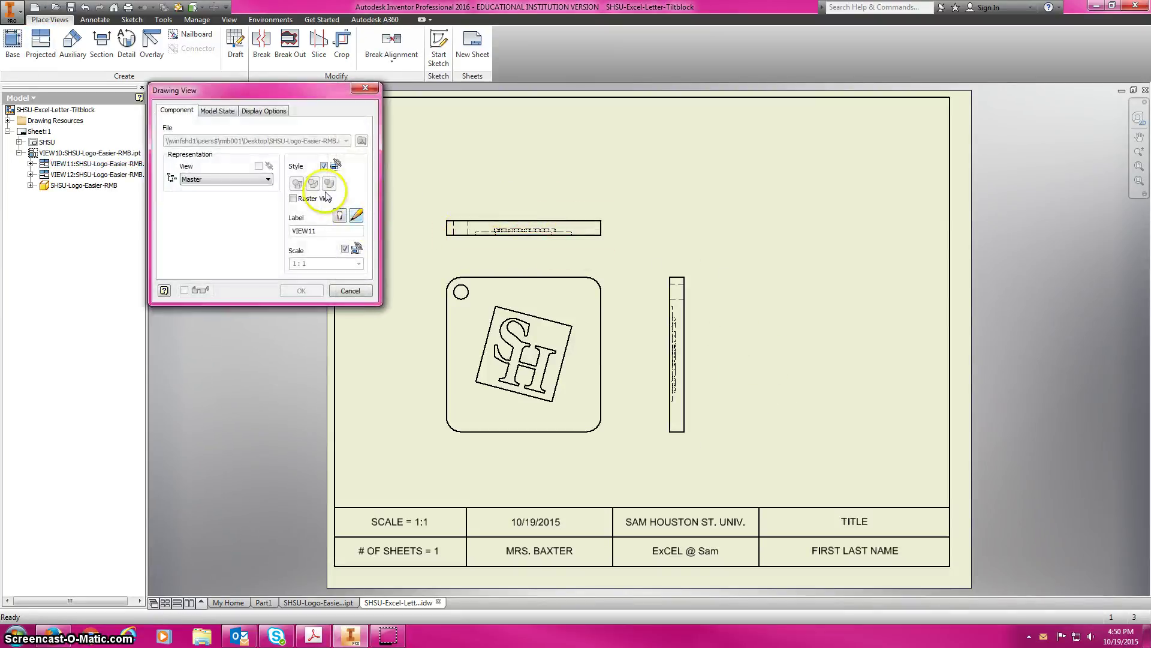
{"action": "left_click", "coordinate": [350, 291]}
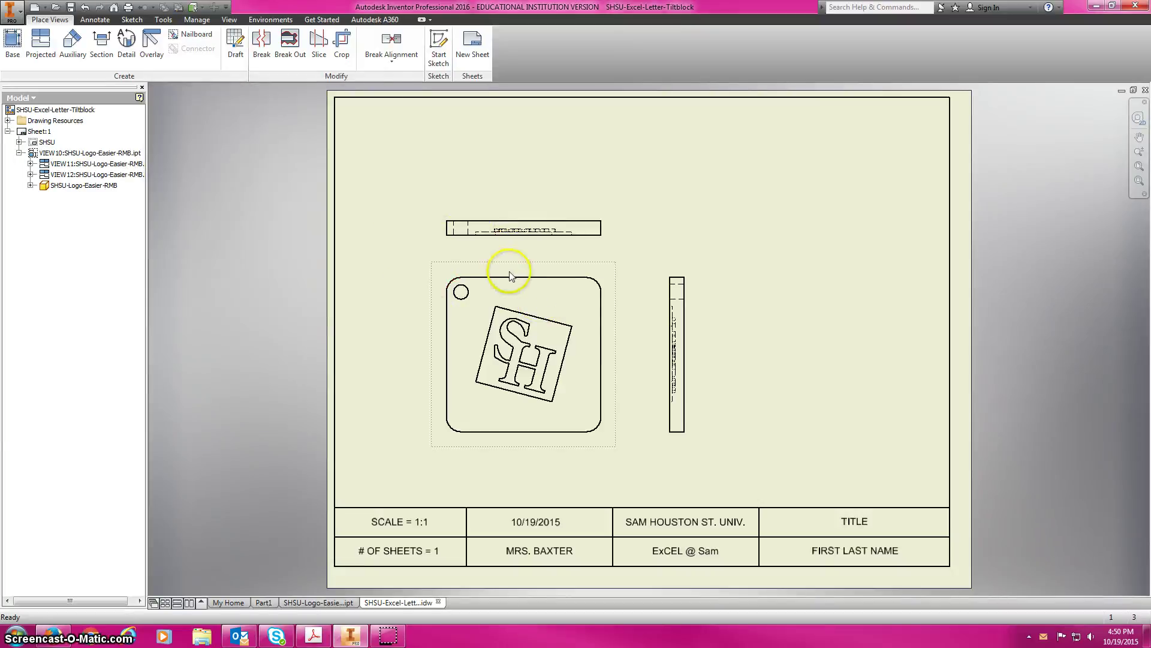
{"action": "double_click", "coordinate": [509, 270]}
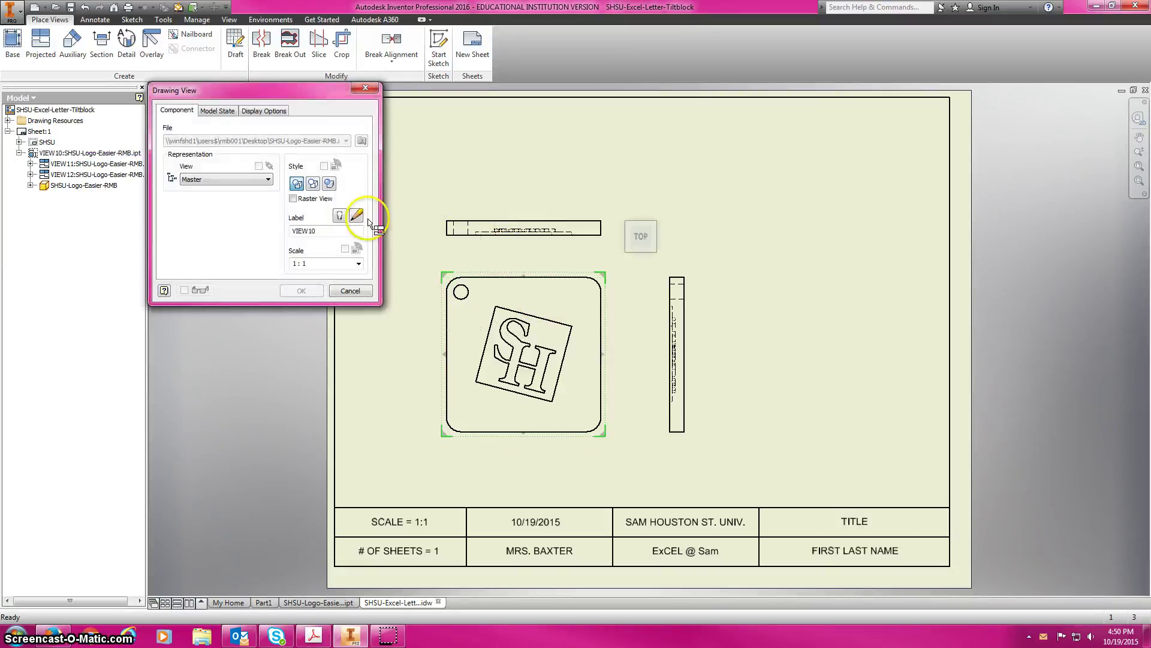
{"action": "left_click", "coordinate": [301, 291]}
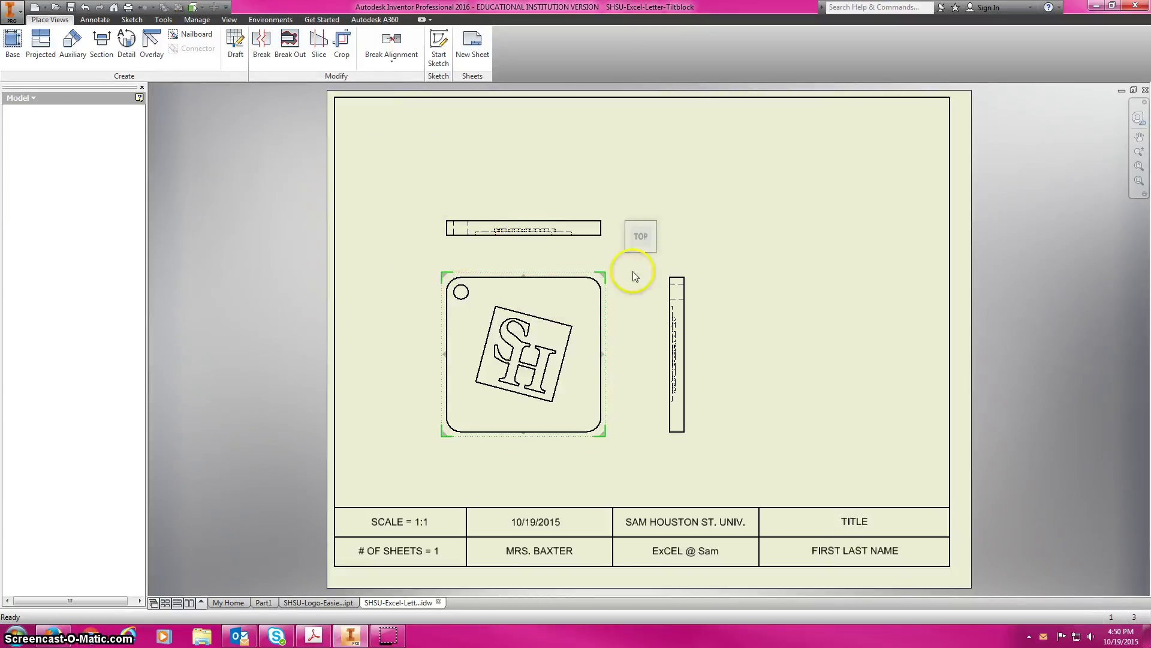
{"action": "double_click", "coordinate": [577, 269]}
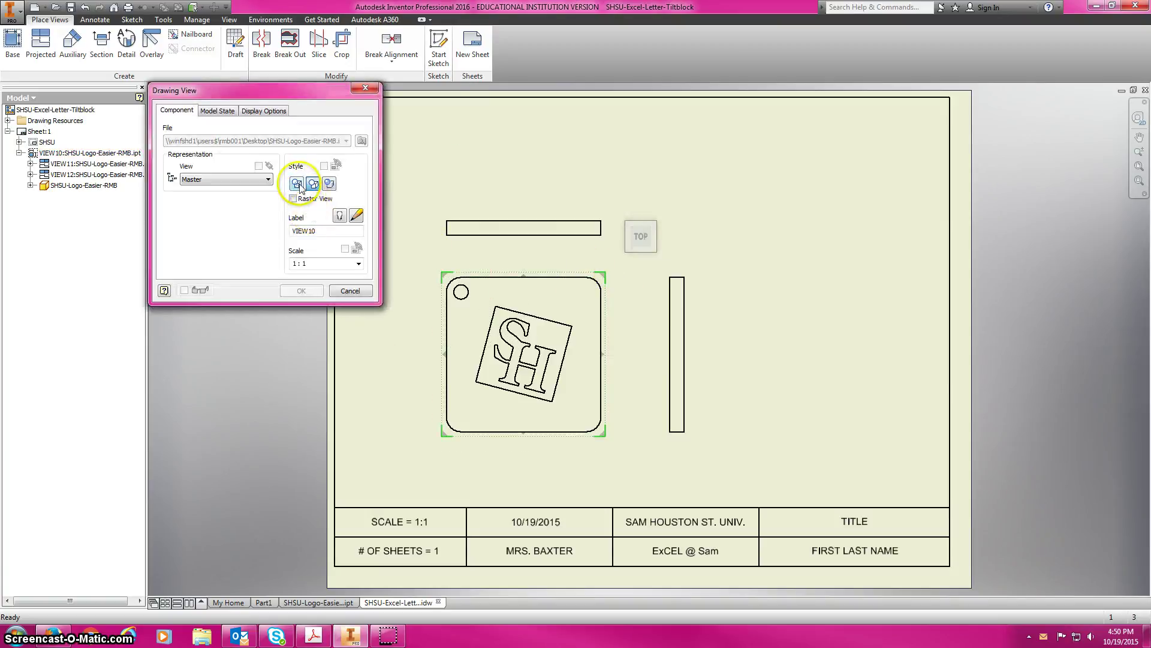
{"action": "left_click", "coordinate": [298, 185]}
{"action": "left_click", "coordinate": [301, 290]}
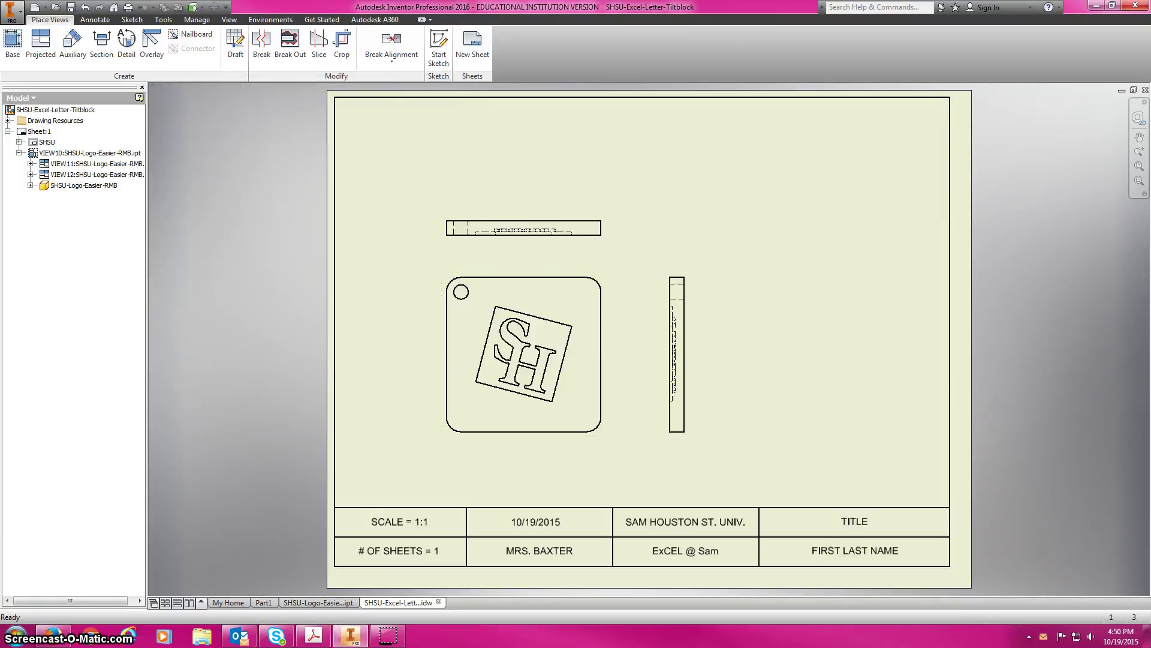
Step: Project a shaded isometric view (VIEW13) from the logo view at the sheet's upper right
{"action": "left_click", "coordinate": [40, 42]}
{"action": "left_click", "coordinate": [592, 287]}
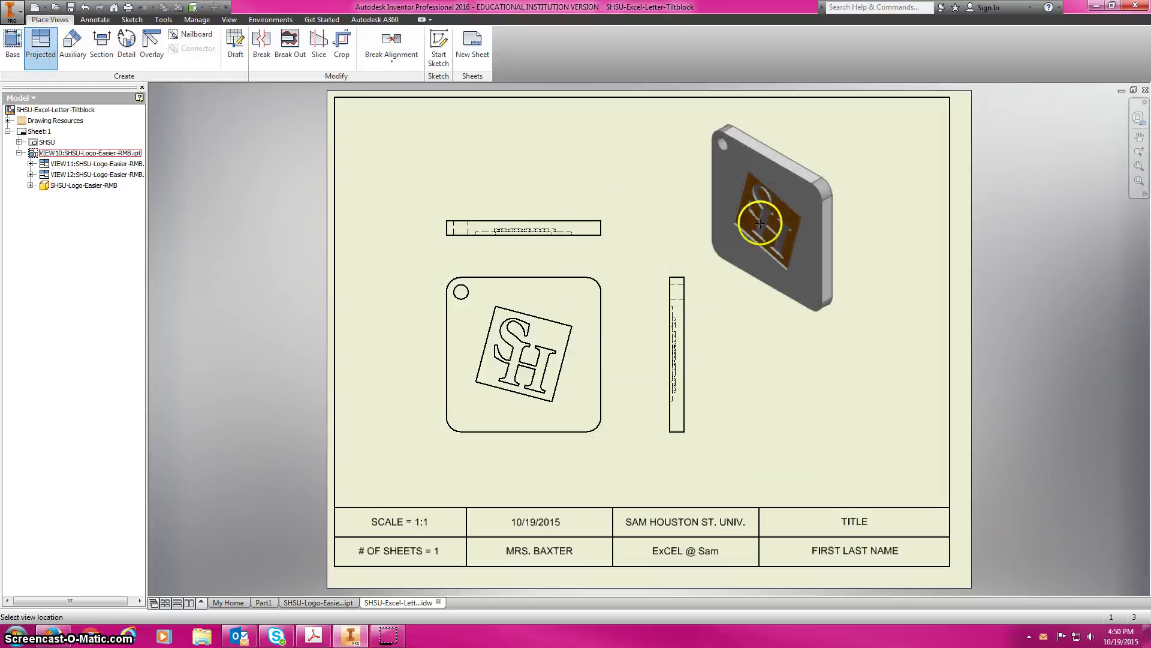
{"action": "left_click", "coordinate": [800, 225]}
{"action": "right_click", "coordinate": [800, 225]}
{"action": "left_click", "coordinate": [845, 225]}
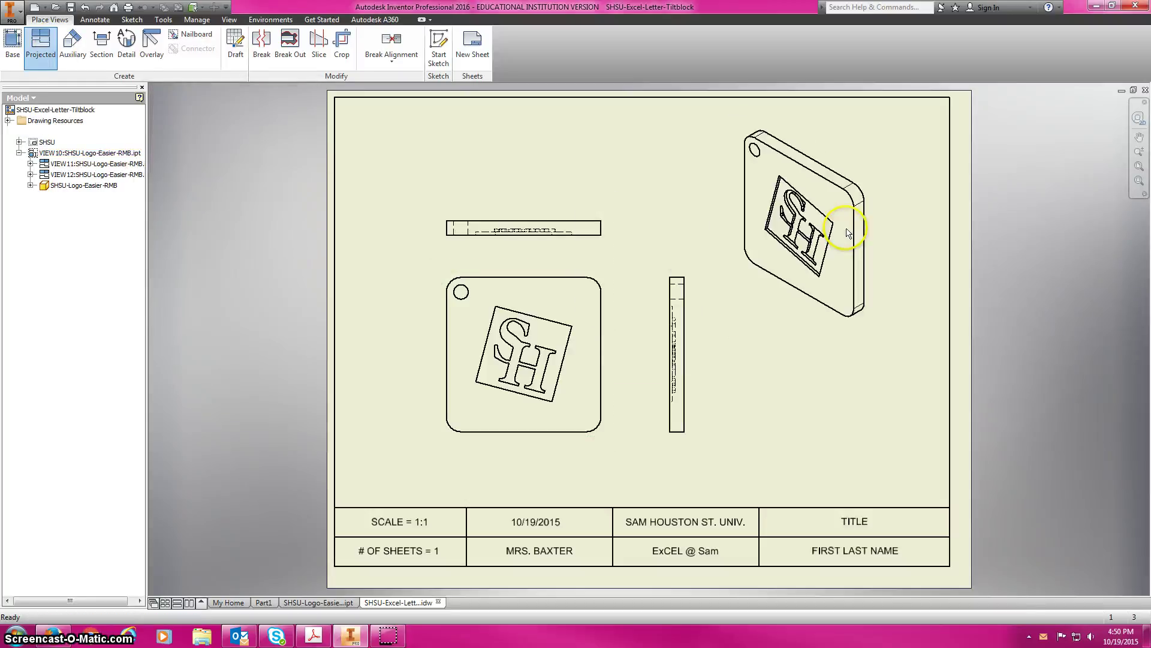
{"action": "double_click", "coordinate": [729, 166]}
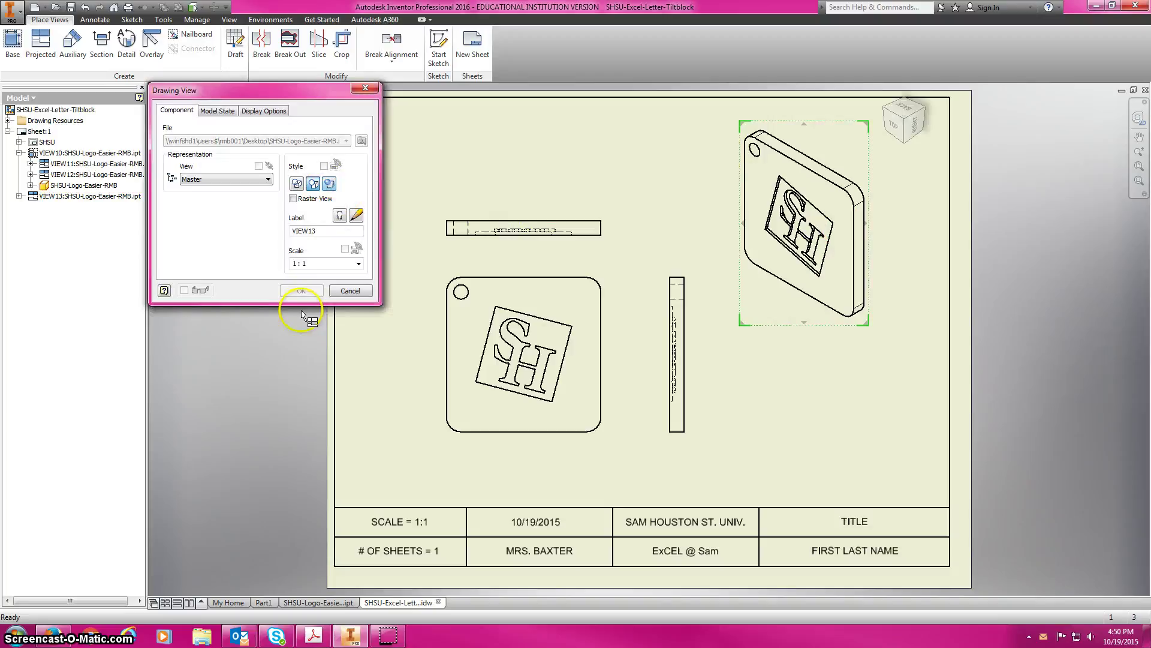
{"action": "left_click", "coordinate": [301, 291]}
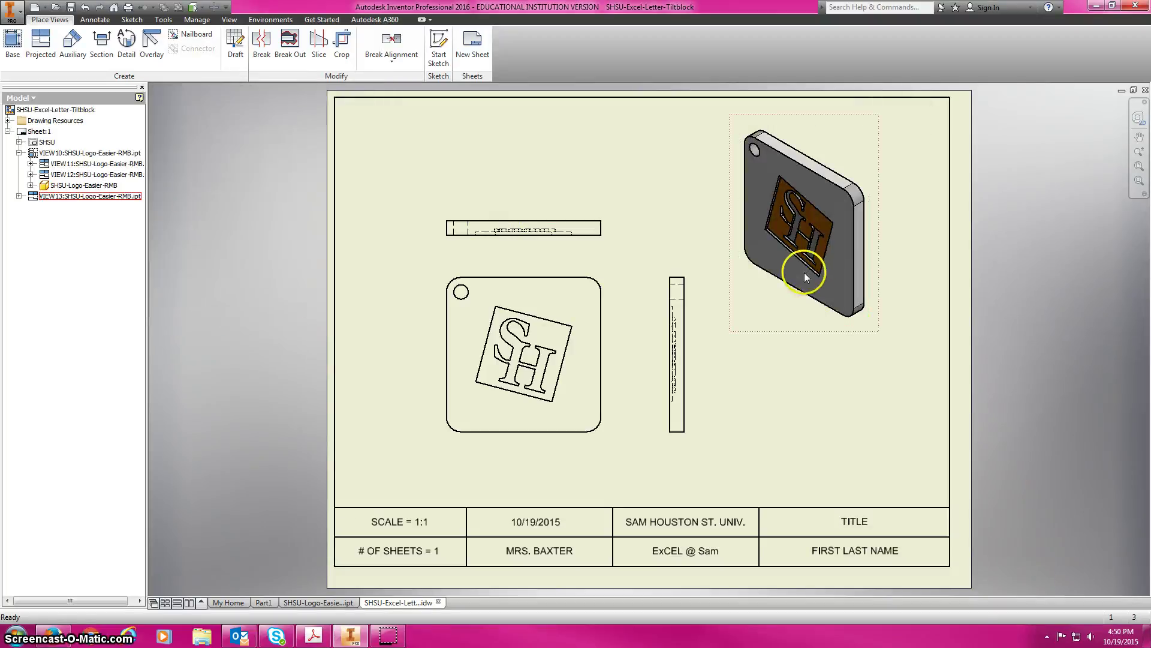
{"action": "left_click", "coordinate": [594, 203]}
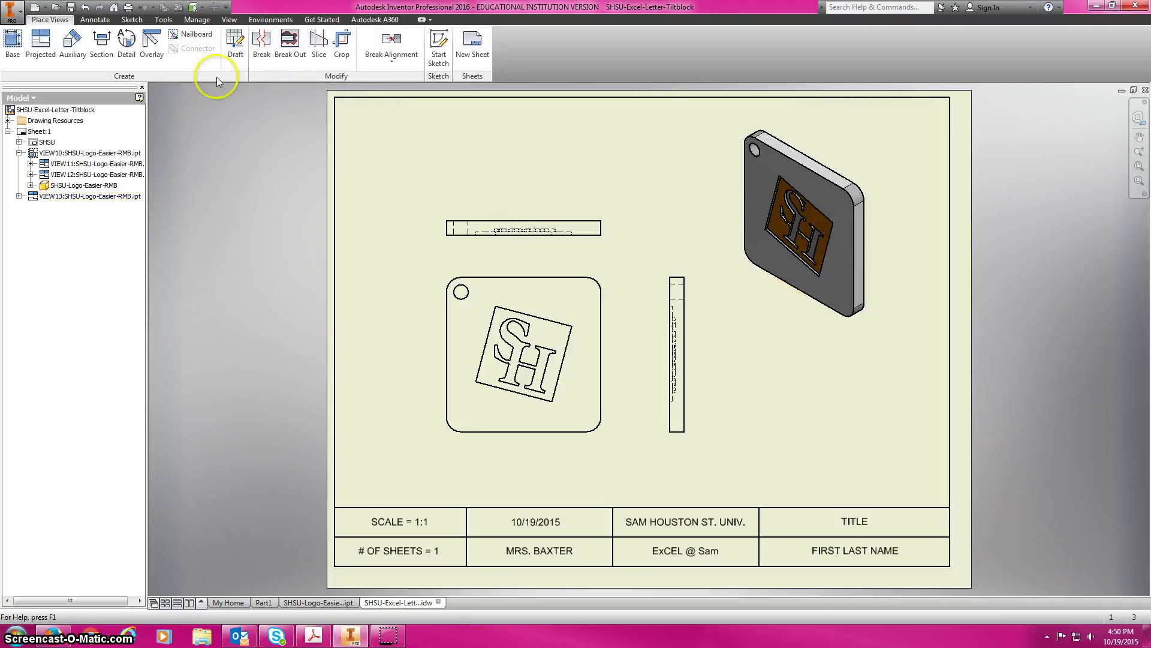
Step: Dimension the keychain's 2.64 width and 2.63 height on the top view
{"action": "left_click", "coordinate": [94, 20]}
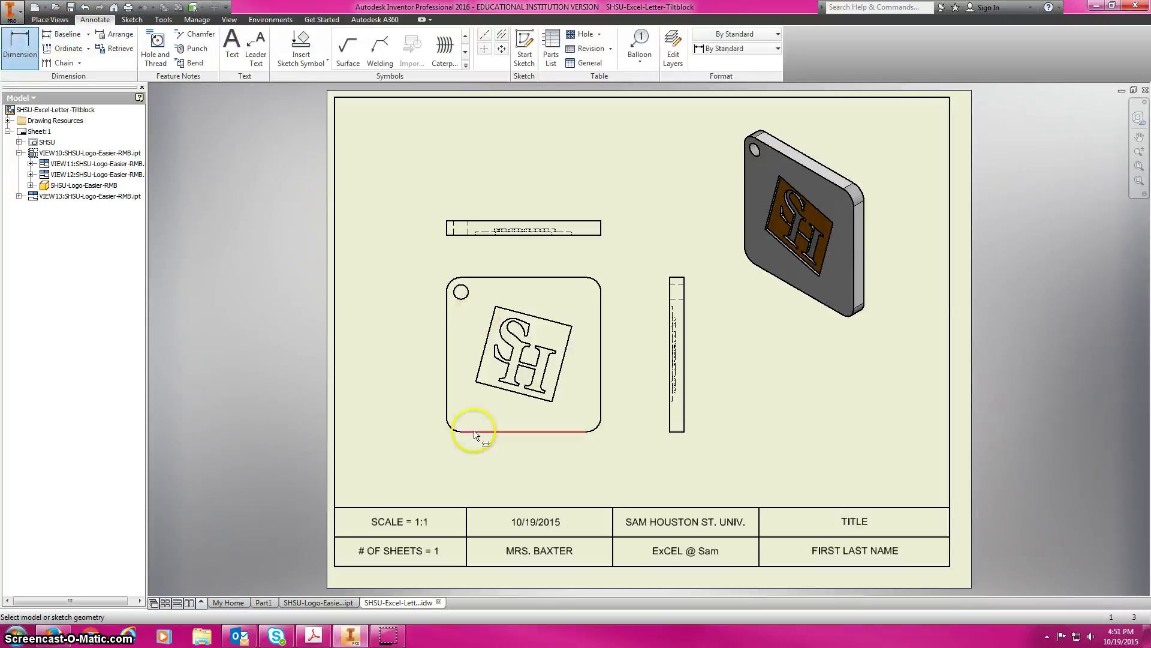
{"action": "left_click", "coordinate": [447, 377]}
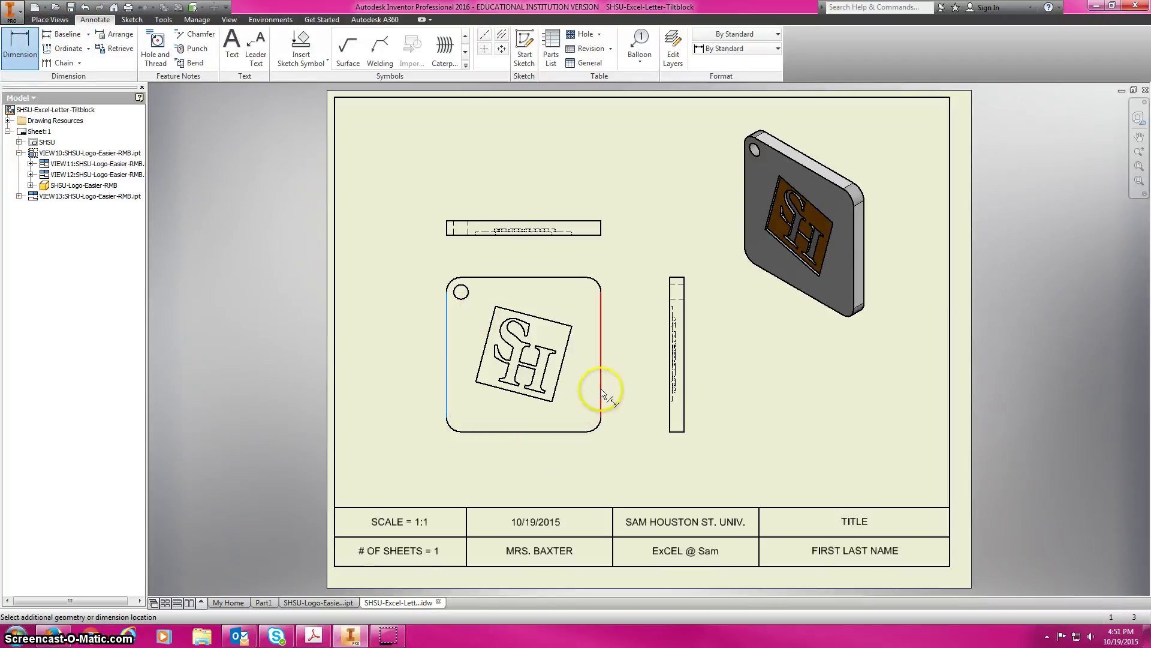
{"action": "left_click", "coordinate": [600, 387]}
{"action": "left_click", "coordinate": [596, 454]}
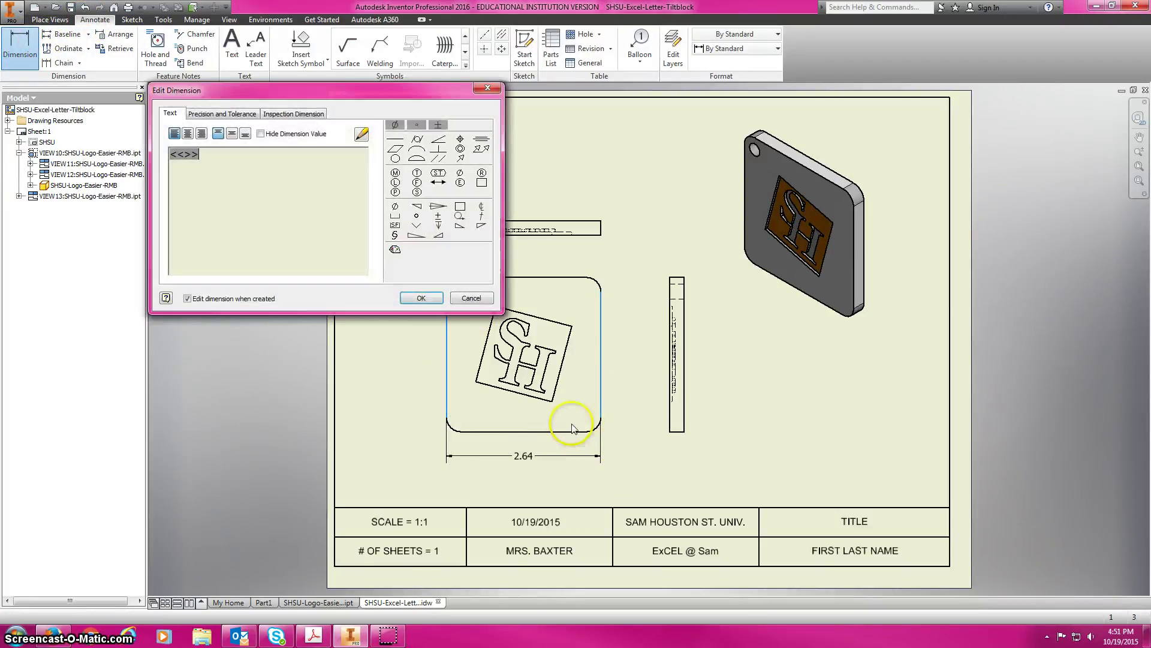
{"action": "left_click", "coordinate": [425, 298]}
{"action": "left_click", "coordinate": [516, 431]}
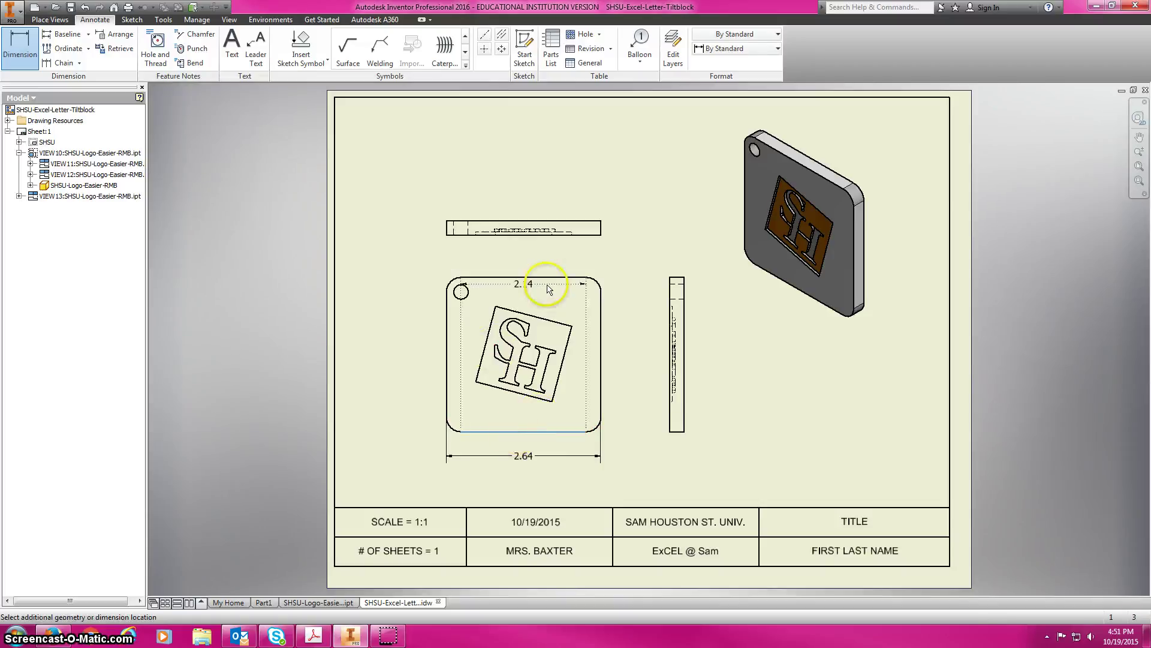
{"action": "left_click", "coordinate": [541, 277]}
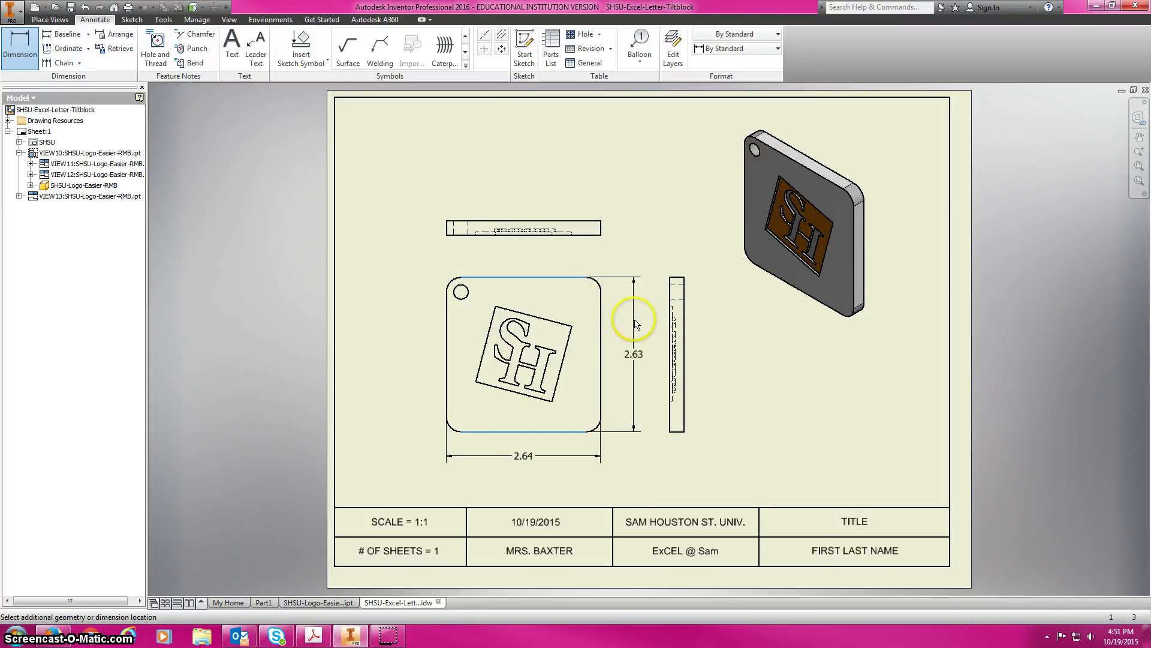
{"action": "left_click", "coordinate": [633, 317]}
{"action": "left_click", "coordinate": [421, 298]}
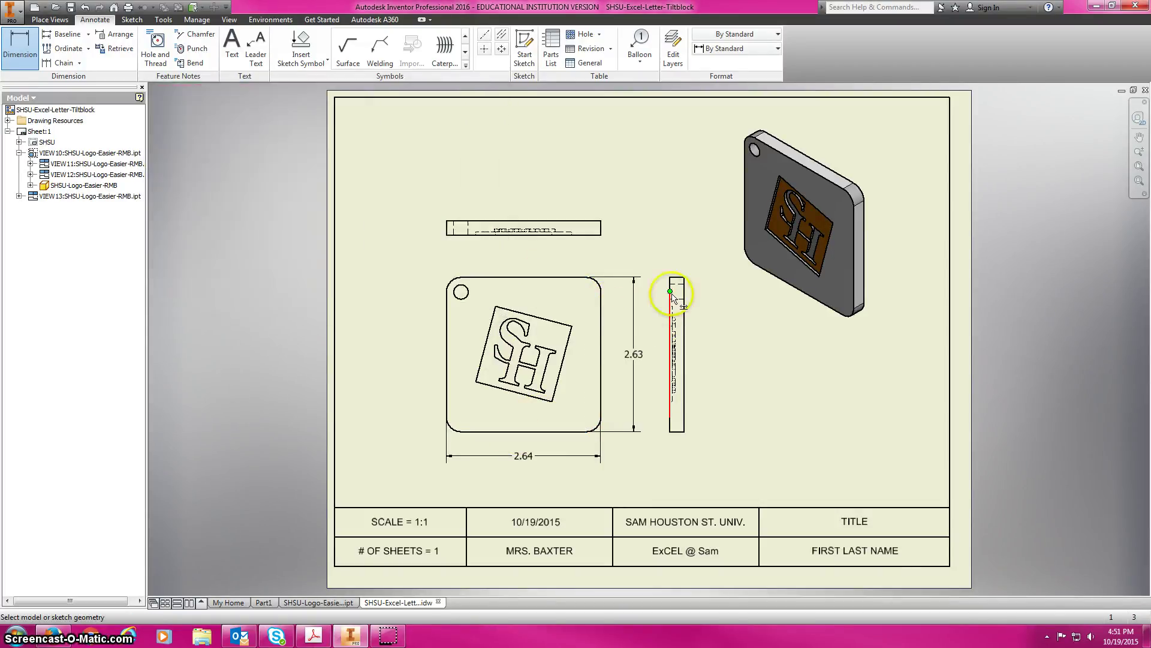
Step: Add the .25 thickness on the side view and the Ø.25 key hole diameter
{"action": "left_click", "coordinate": [670, 294]}
{"action": "left_click", "coordinate": [683, 283]}
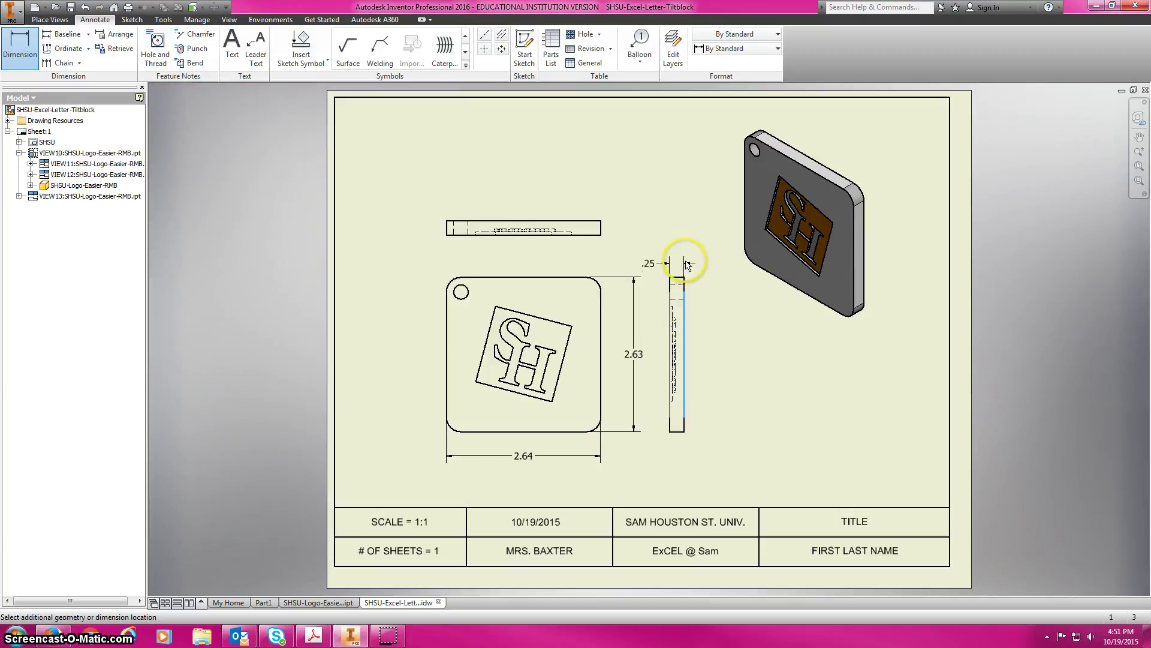
{"action": "left_click", "coordinate": [686, 256]}
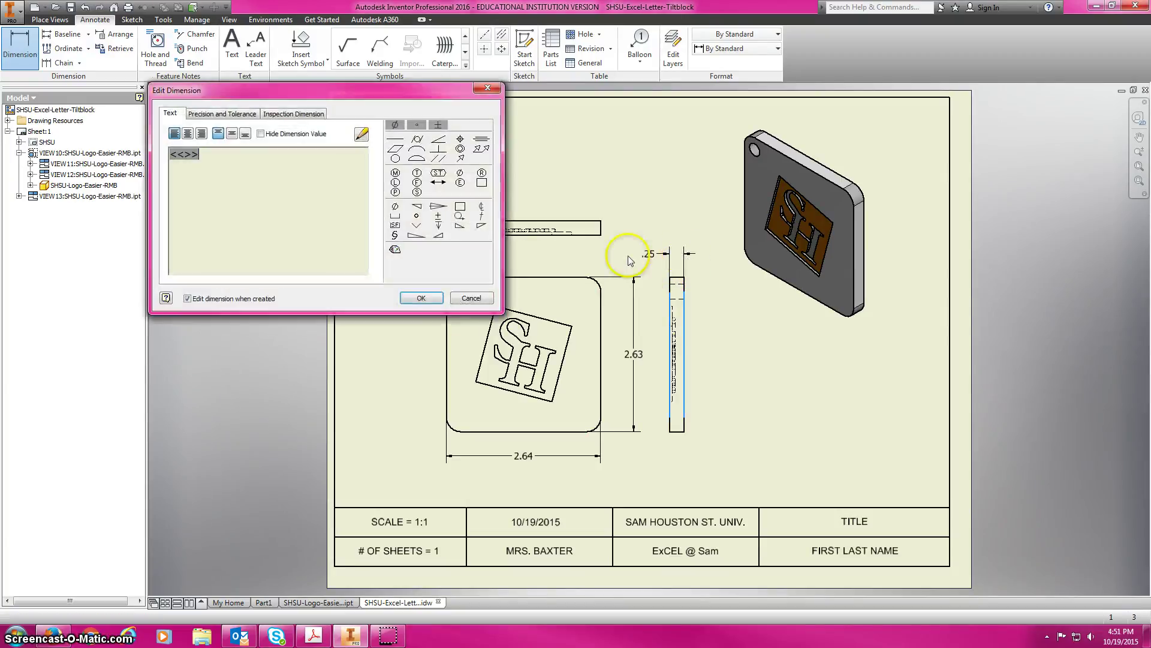
{"action": "left_click", "coordinate": [430, 298]}
{"action": "left_click", "coordinate": [456, 290]}
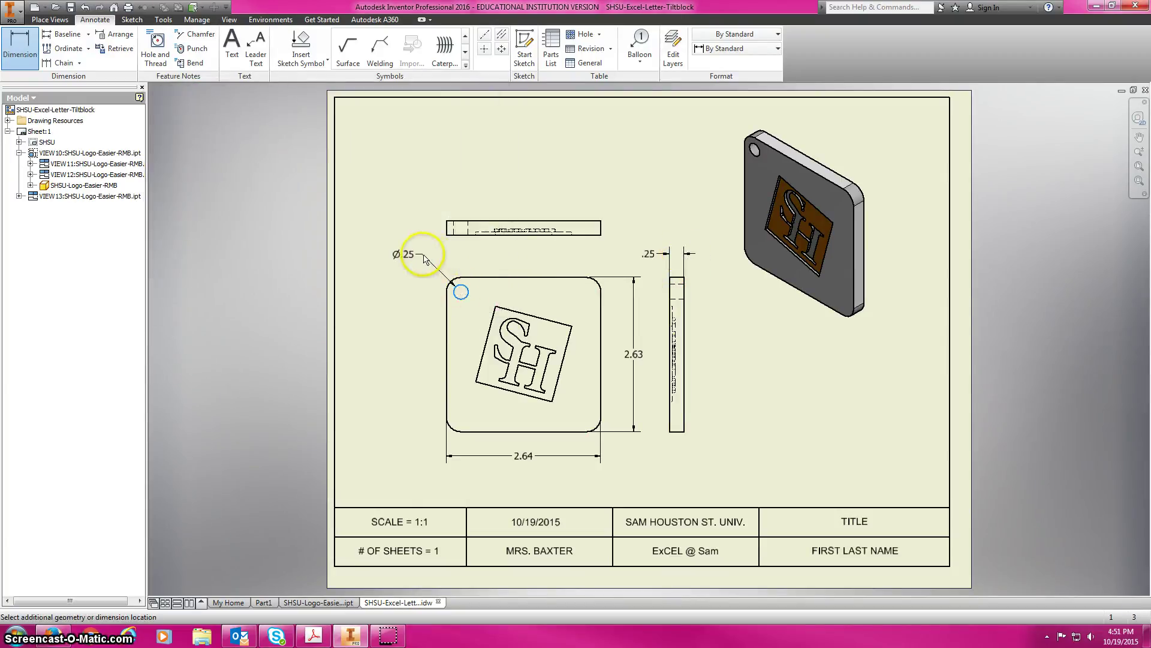
{"action": "left_click", "coordinate": [427, 259]}
{"action": "left_click", "coordinate": [427, 299]}
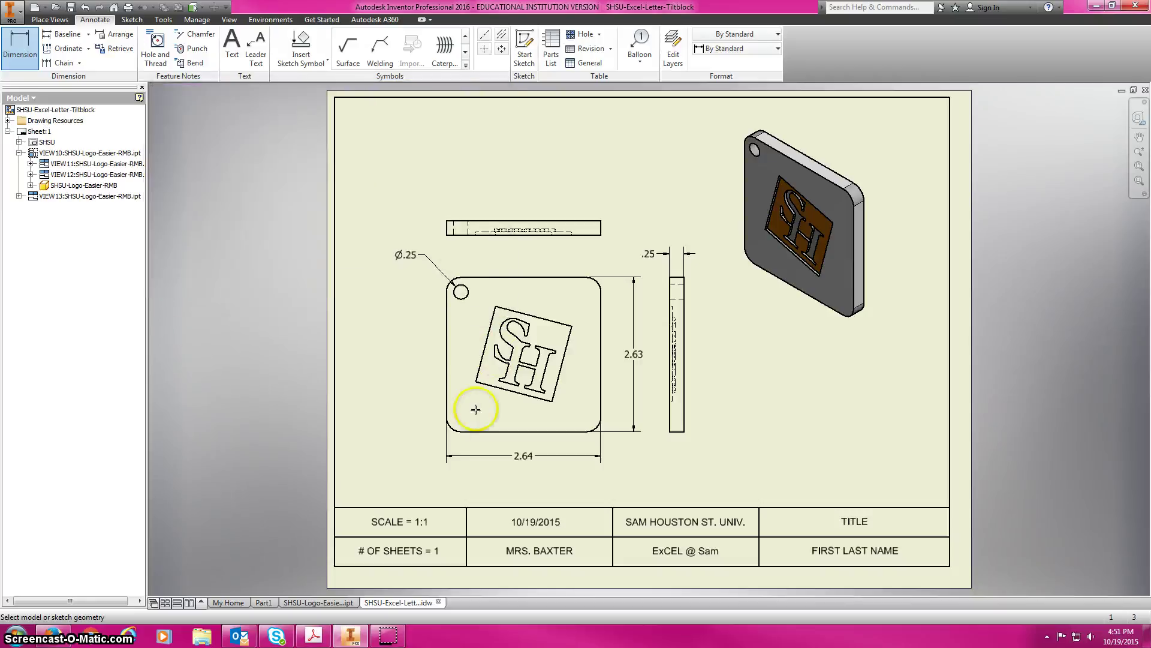
Step: Dimension the lower-left corner fillet as R.25 labelled (4)
{"action": "left_click", "coordinate": [453, 428]}
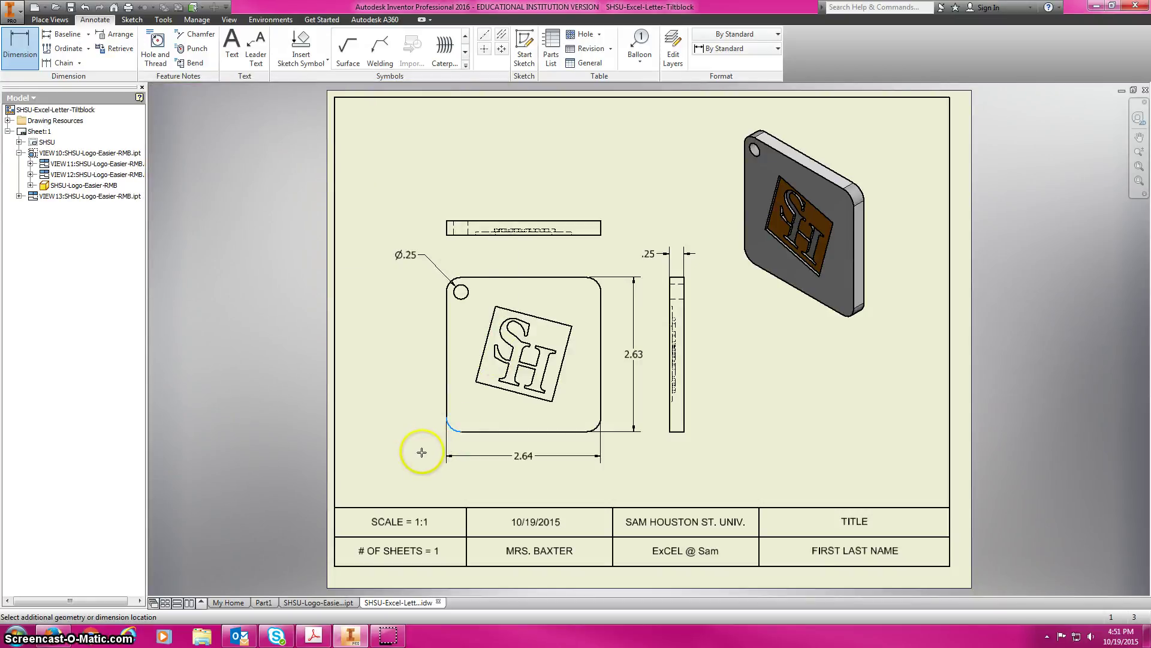
{"action": "key", "text": "Escape"}
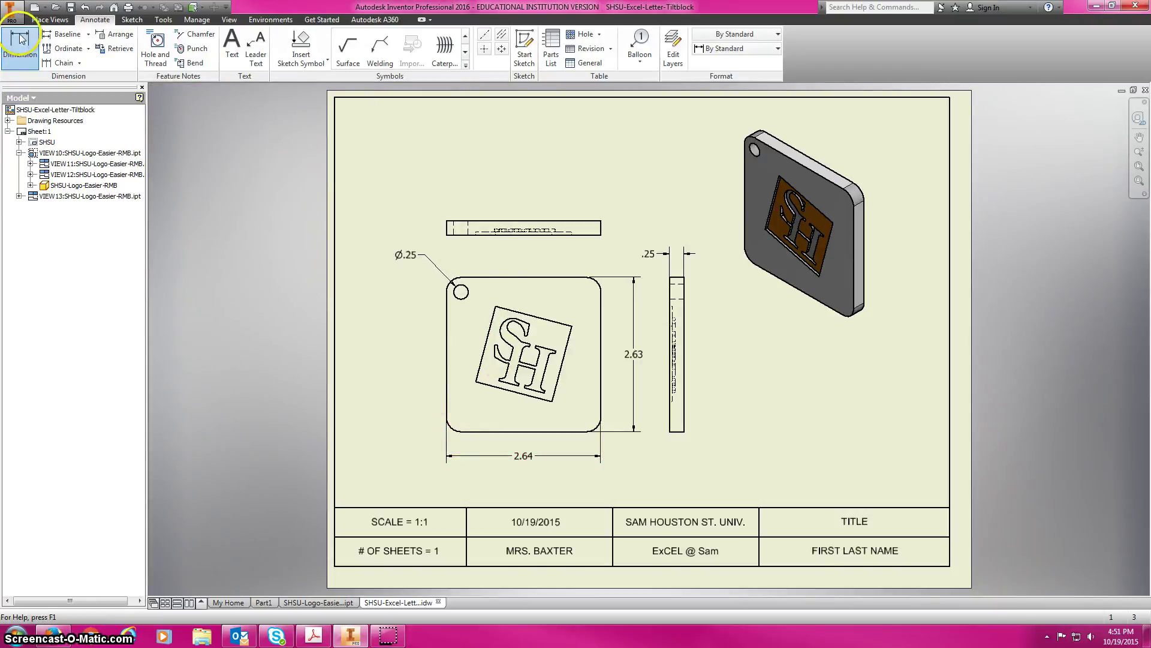
{"action": "left_click", "coordinate": [19, 39]}
{"action": "left_click", "coordinate": [450, 423]}
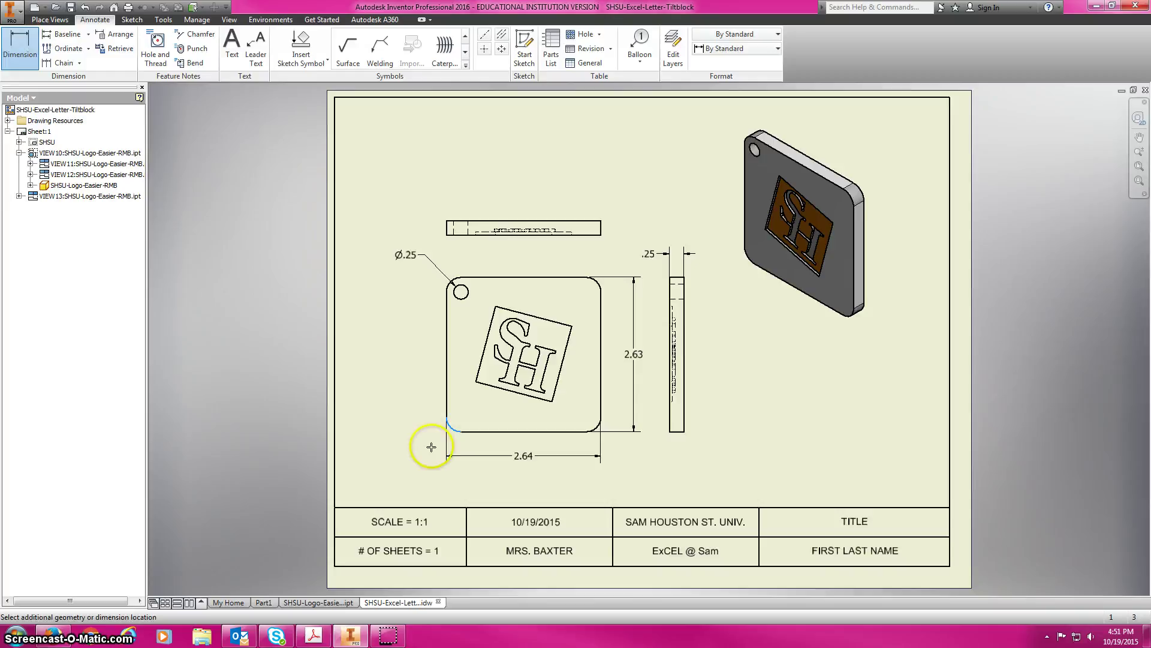
{"action": "key", "text": "Escape"}
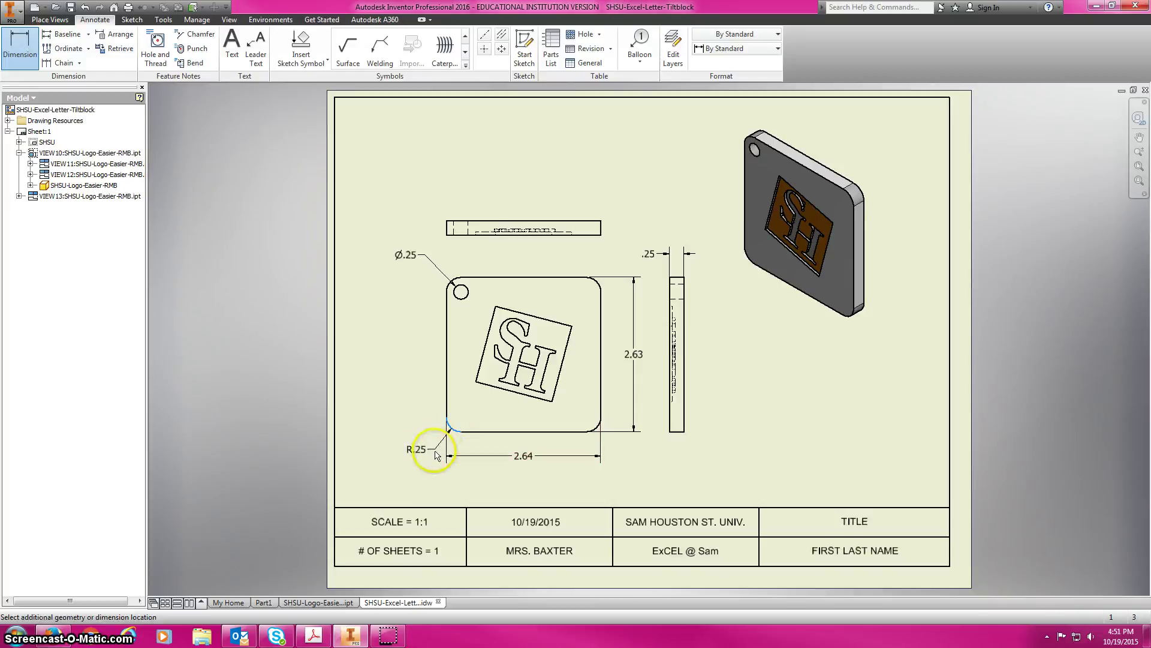
{"action": "left_click", "coordinate": [429, 452]}
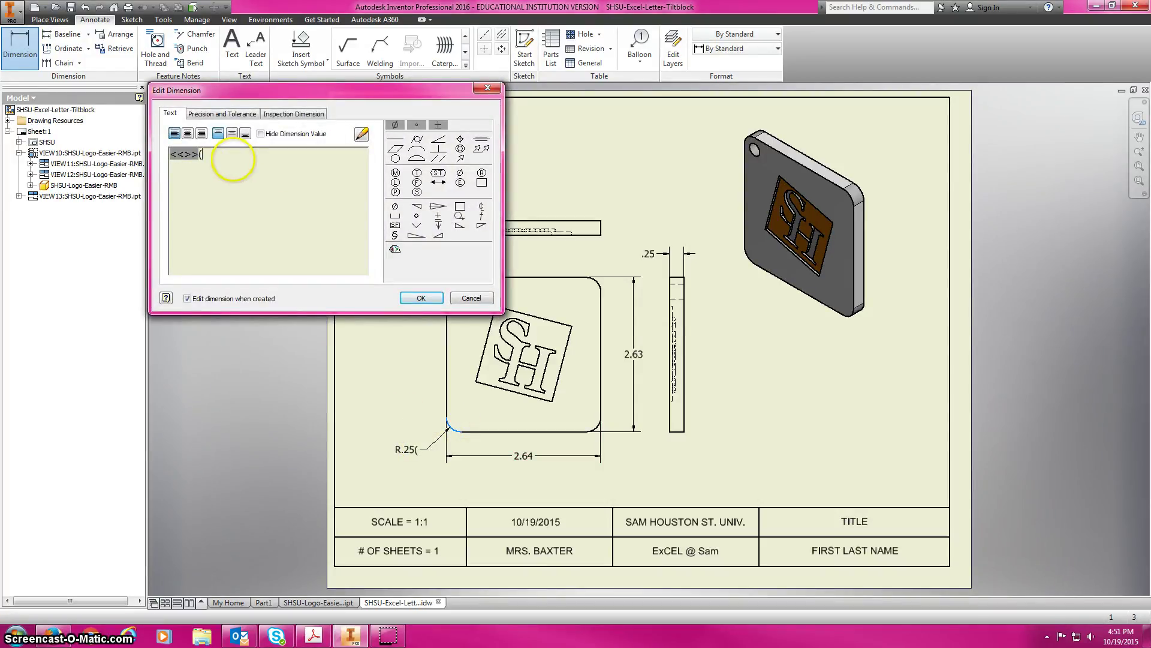
{"action": "left_click", "coordinate": [420, 298]}
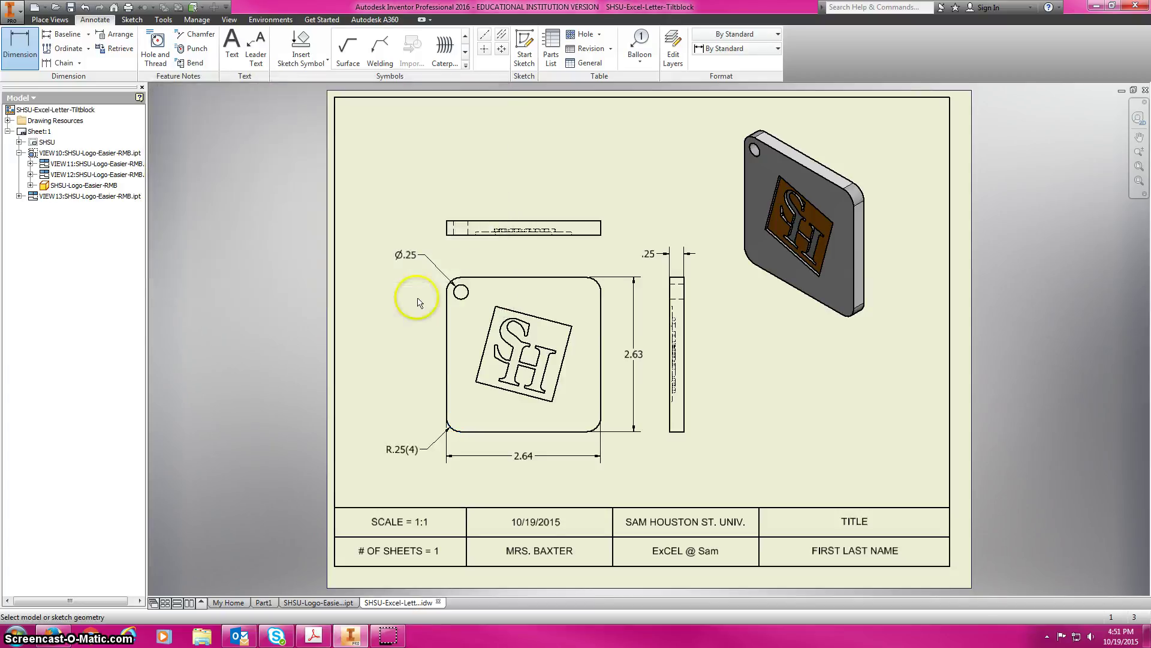
Step: Review the drawing's Summary iProperties, closing without changes
{"action": "left_click", "coordinate": [20, 20]}
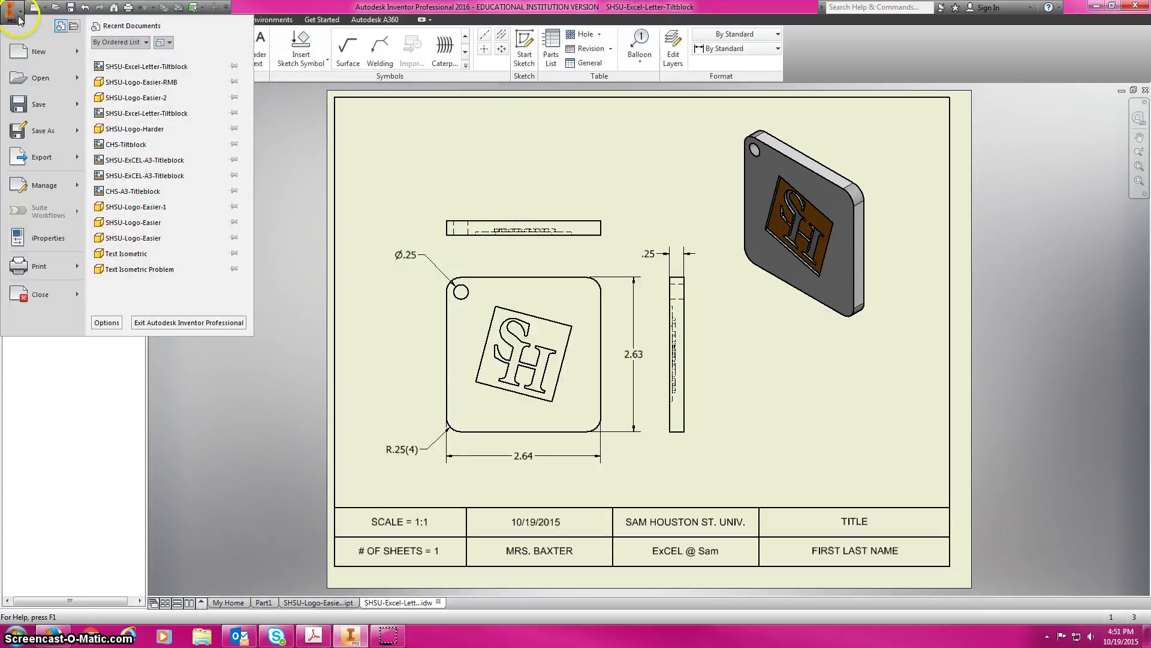
{"action": "left_click", "coordinate": [61, 245]}
{"action": "left_click", "coordinate": [511, 169]}
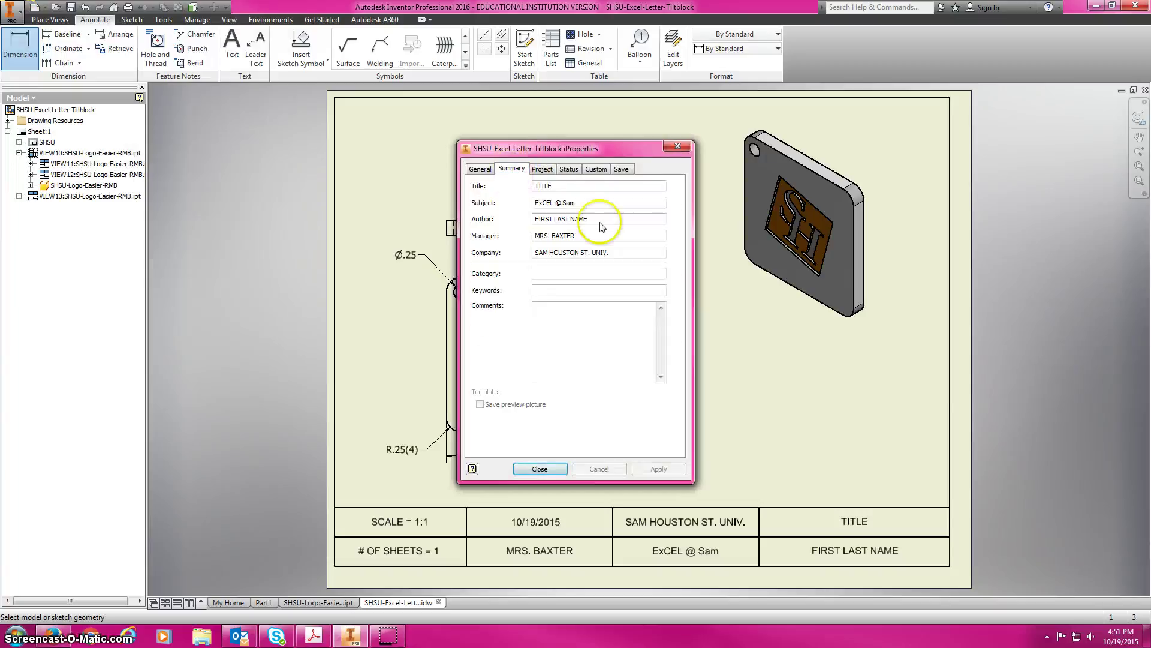
{"action": "key", "text": "Tab"}
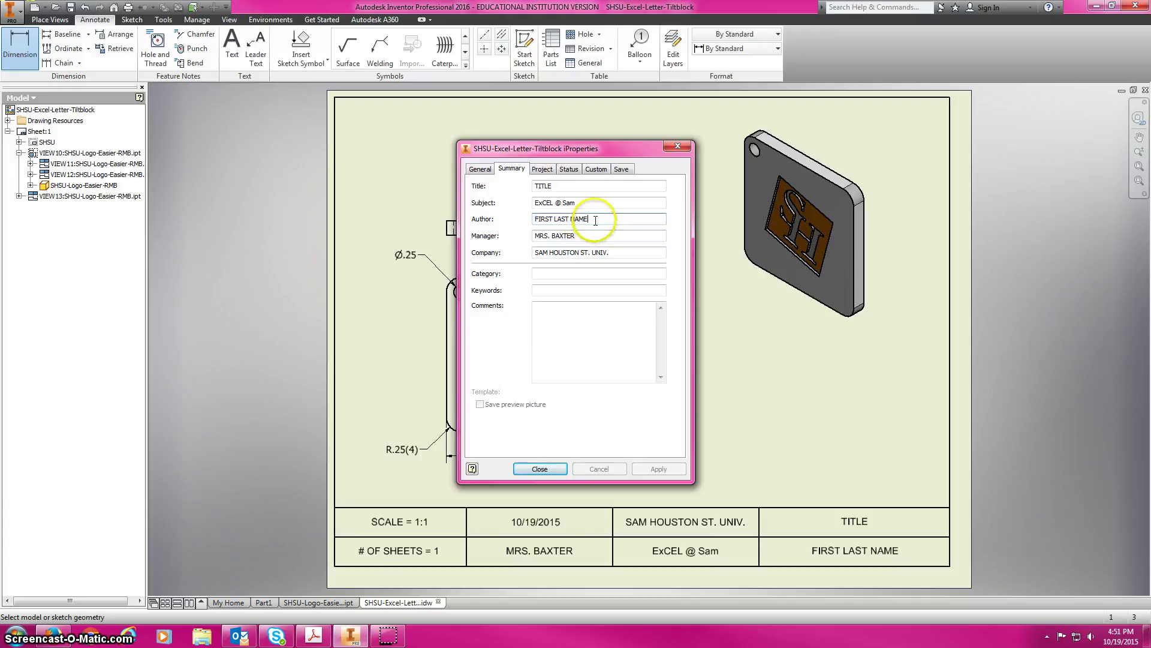
{"action": "left_click_drag", "start_coordinate": [595, 220], "coordinate": [494, 219]}
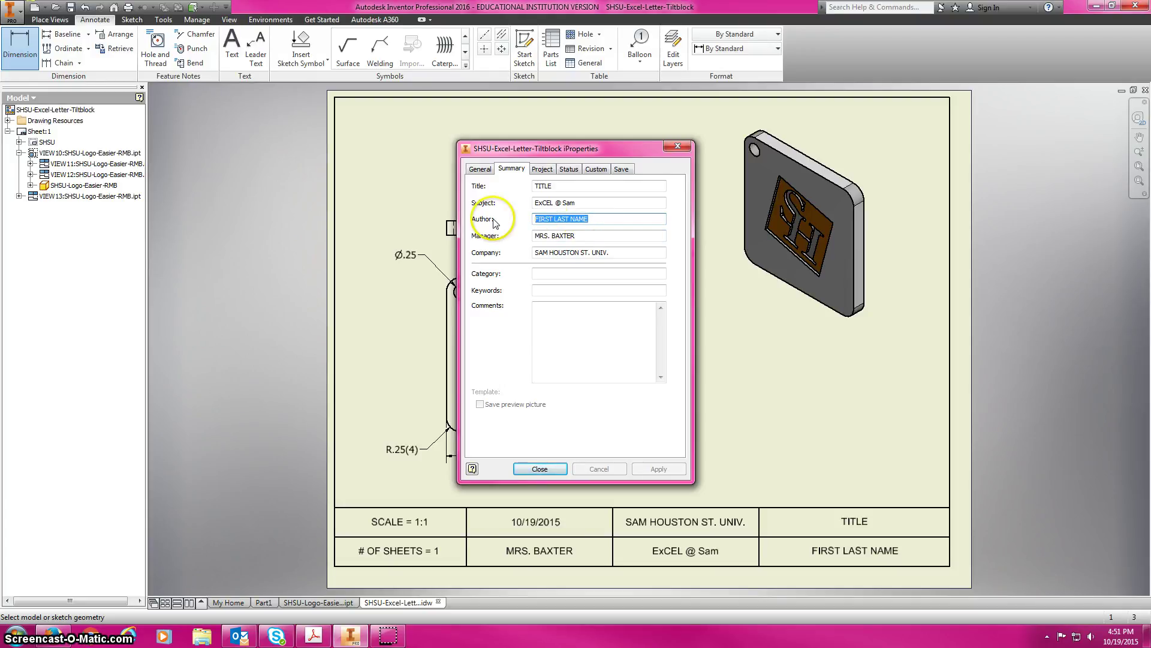
{"action": "left_click", "coordinate": [540, 469]}
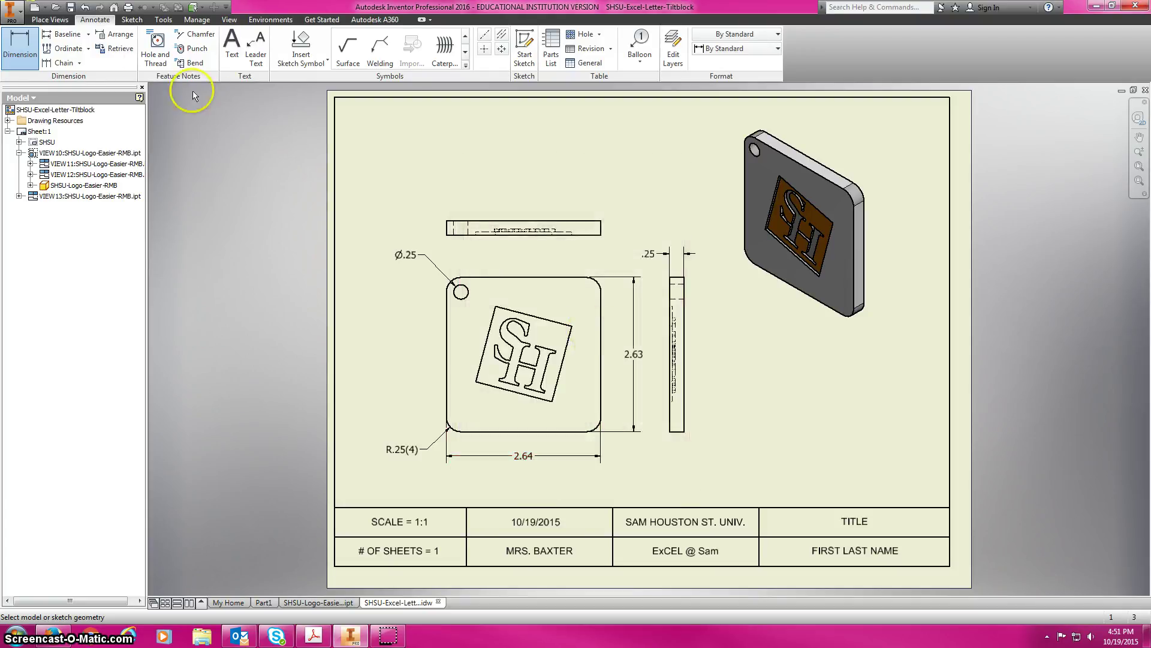
Step: Save the drawing as SHSU-Excel-Letter-Tiltblock-RMB
{"action": "left_click", "coordinate": [24, 17]}
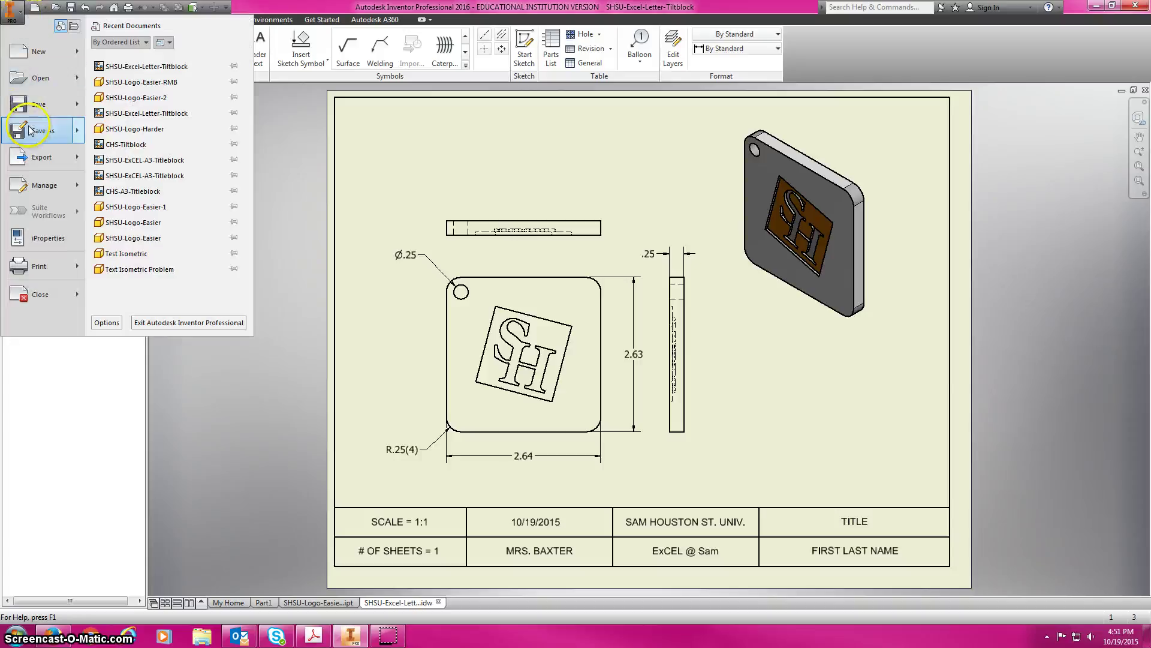
{"action": "left_click", "coordinate": [30, 126]}
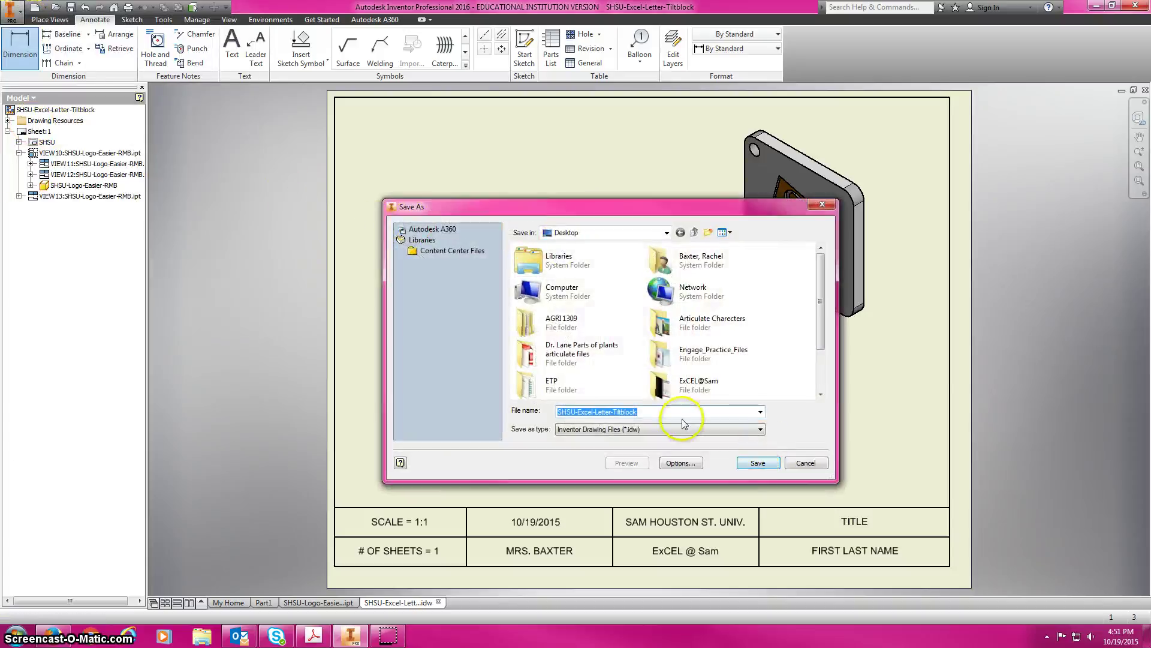
{"action": "left_click", "coordinate": [683, 414]}
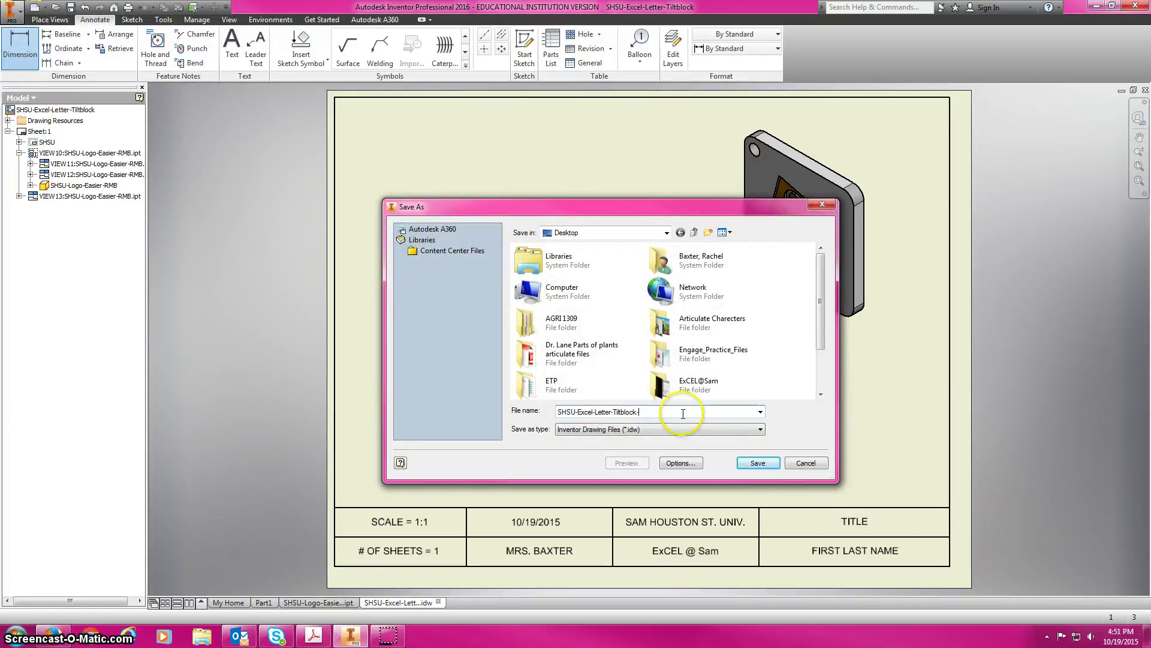
{"action": "type", "text": "-RMB"}
{"action": "key", "text": "Return"}
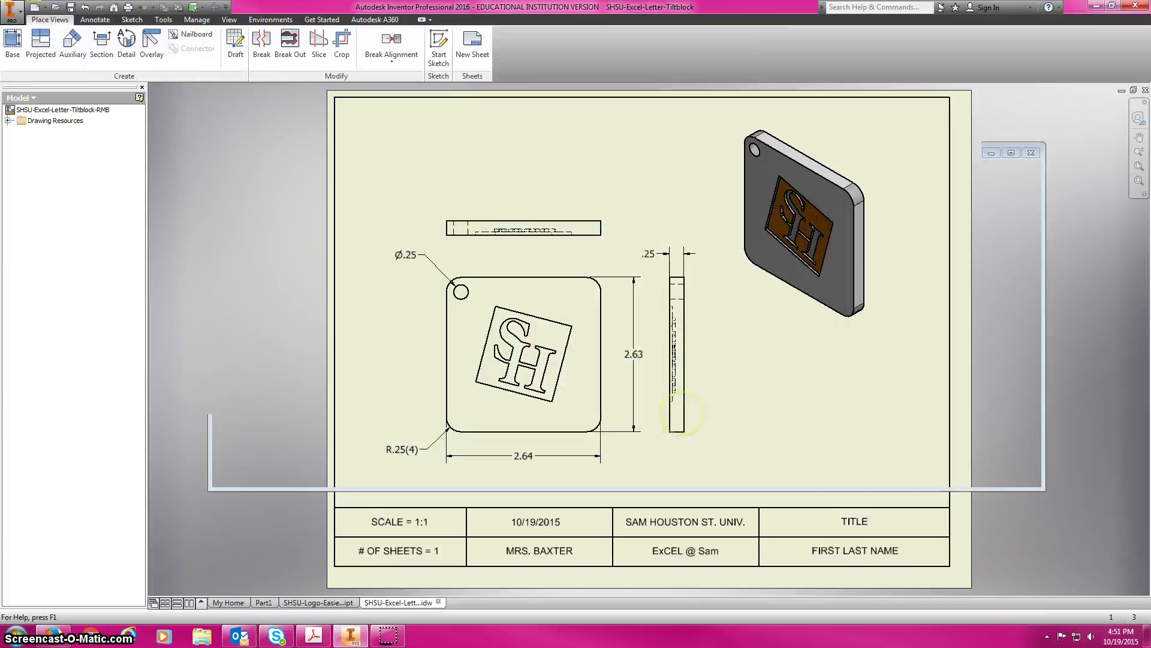
Step: Replace the Author entry and set the project creation date to 10/21/2015
{"action": "left_click", "coordinate": [12, 9]}
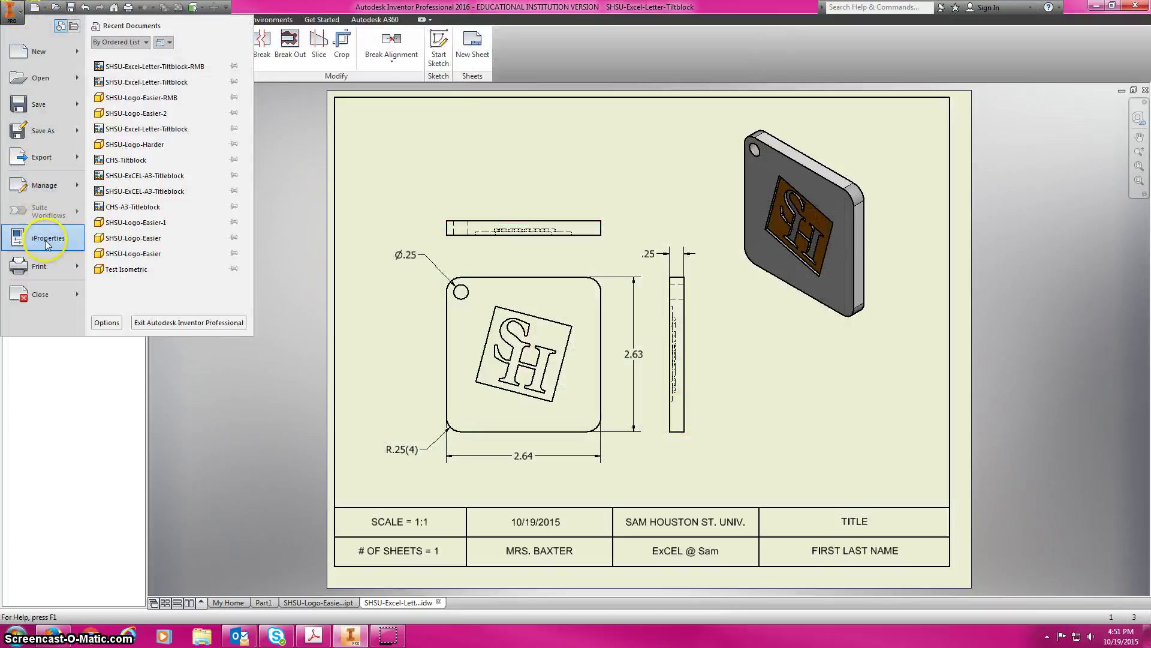
{"action": "left_click", "coordinate": [36, 240]}
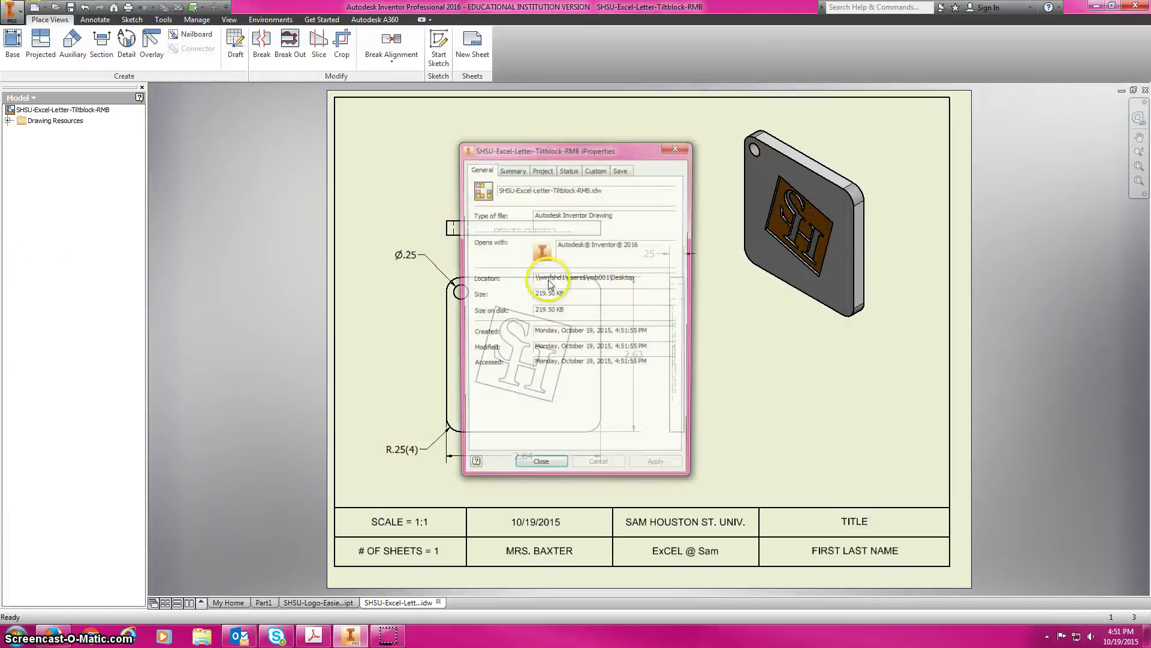
{"action": "left_click", "coordinate": [514, 170]}
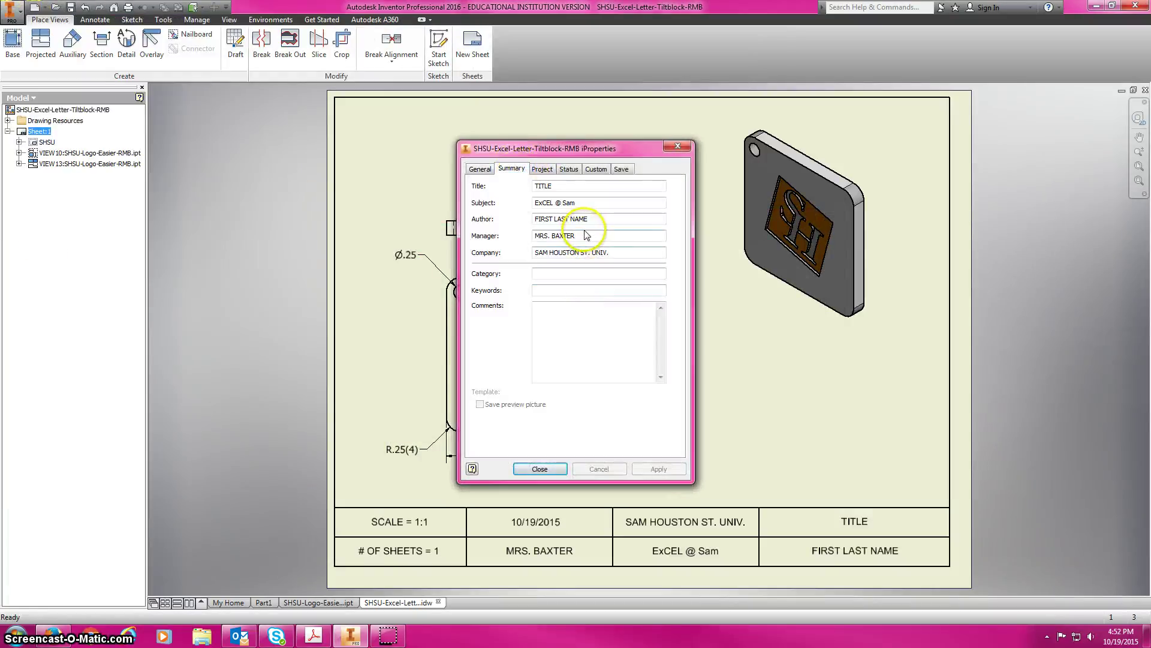
{"action": "left_click_drag", "start_coordinate": [589, 219], "coordinate": [442, 198]}
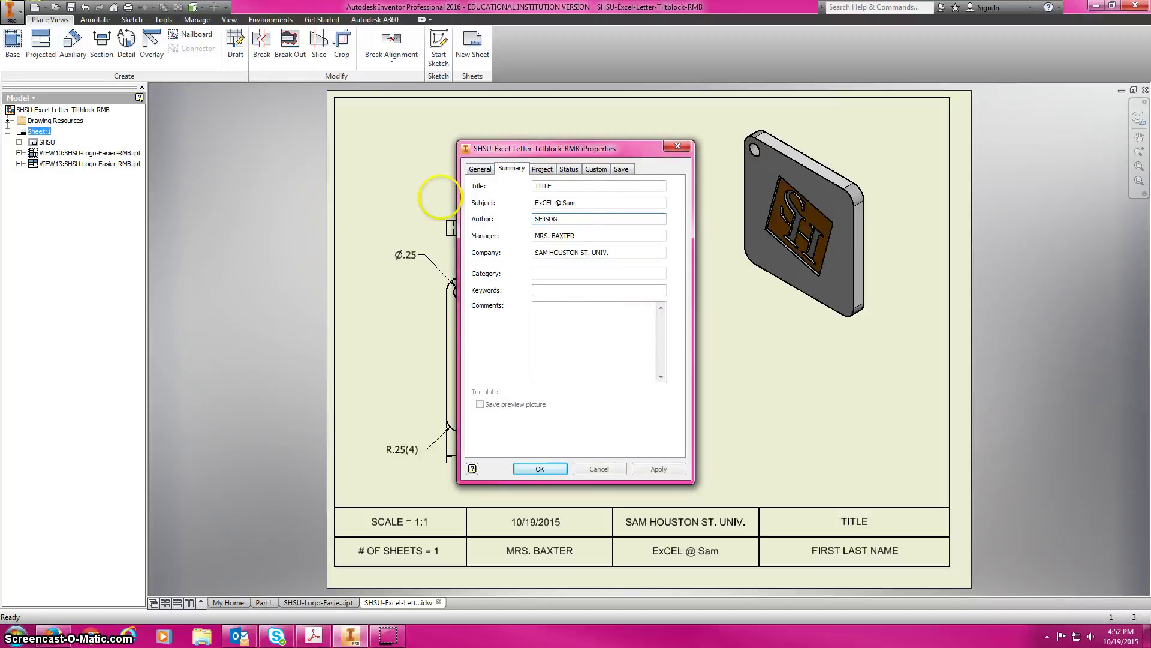
{"action": "left_click", "coordinate": [539, 169]}
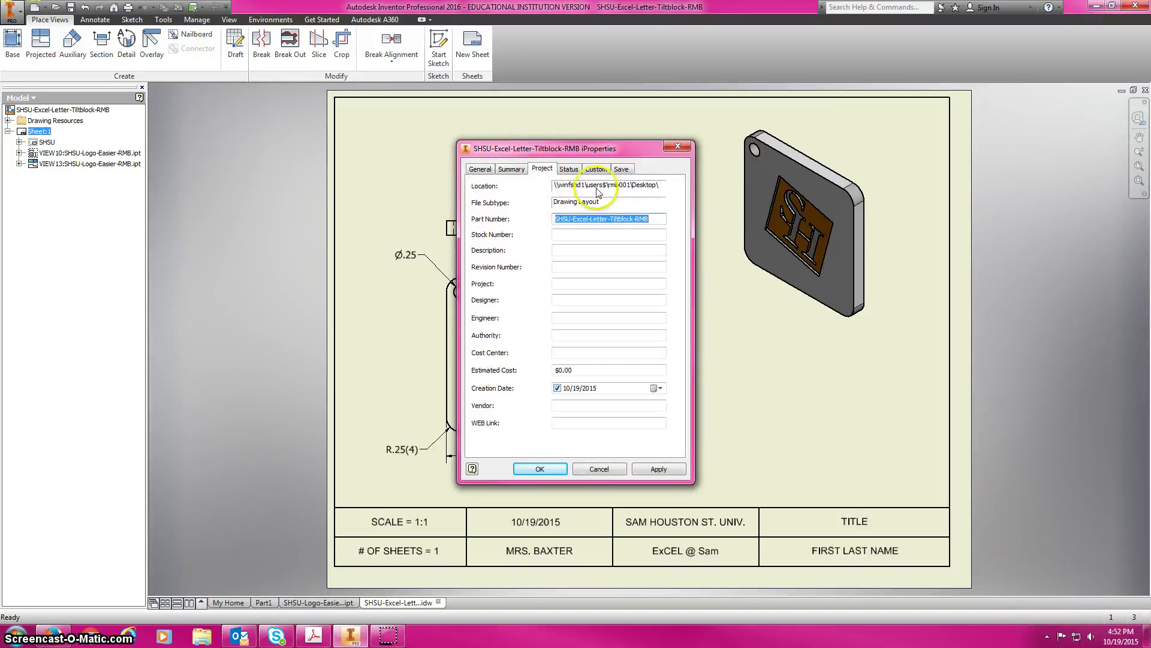
{"action": "left_click", "coordinate": [657, 388]}
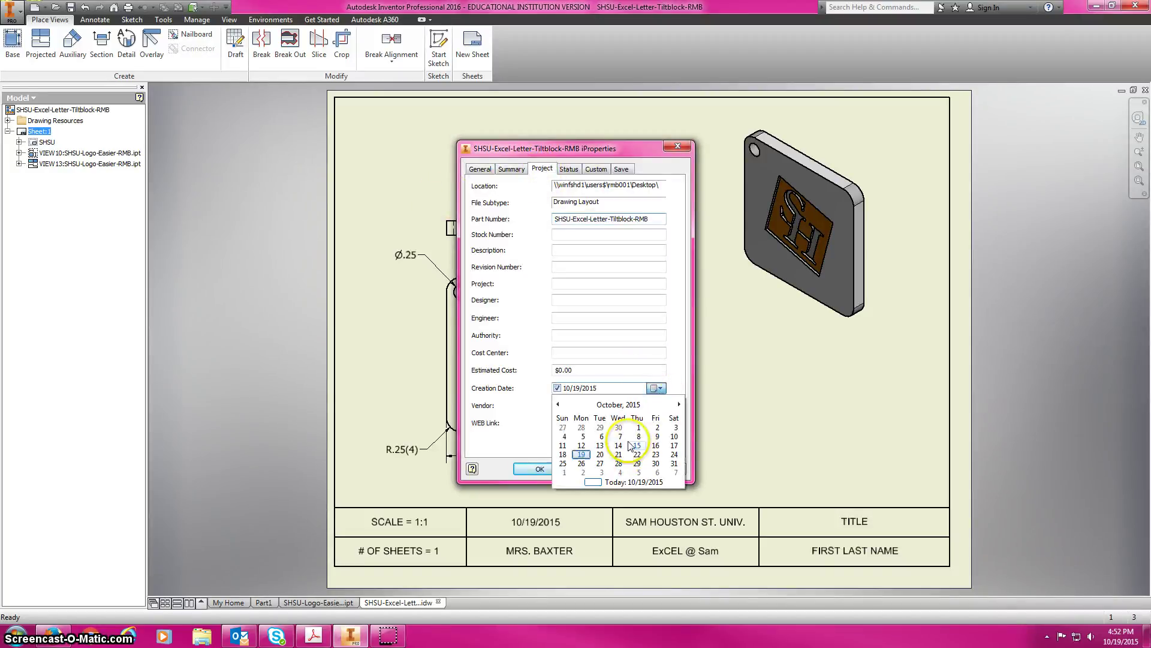
{"action": "left_click", "coordinate": [618, 456]}
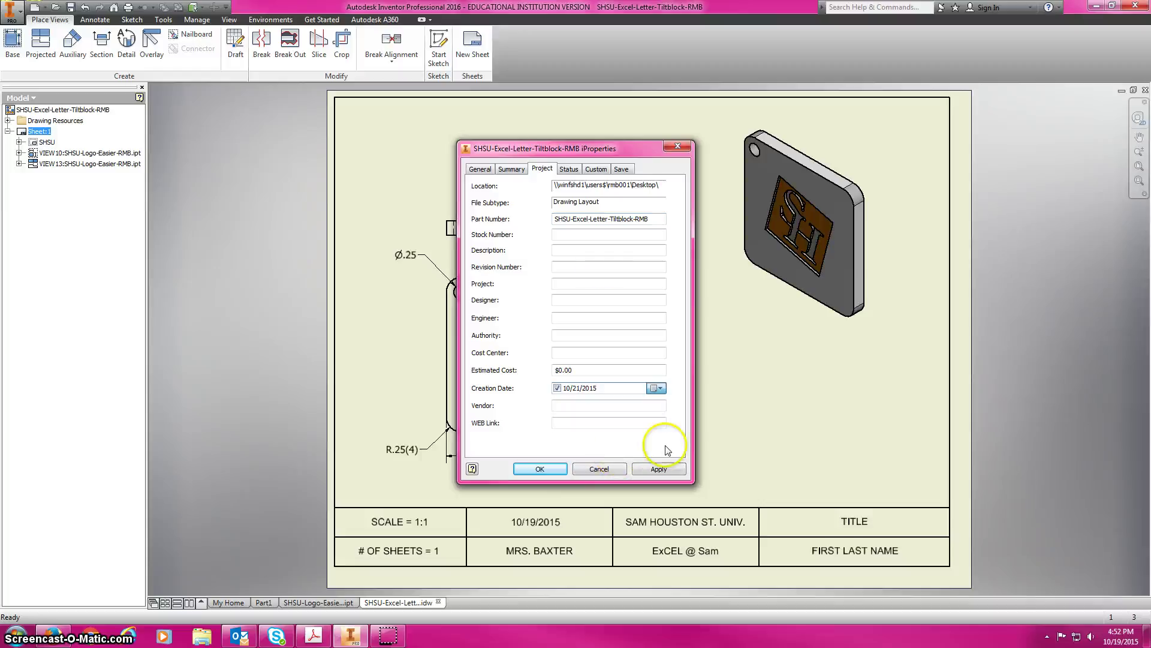
Step: Set the drawing Title to SHSU LOGO and apply the iProperties
{"action": "left_click", "coordinate": [568, 170]}
{"action": "left_click", "coordinate": [621, 169]}
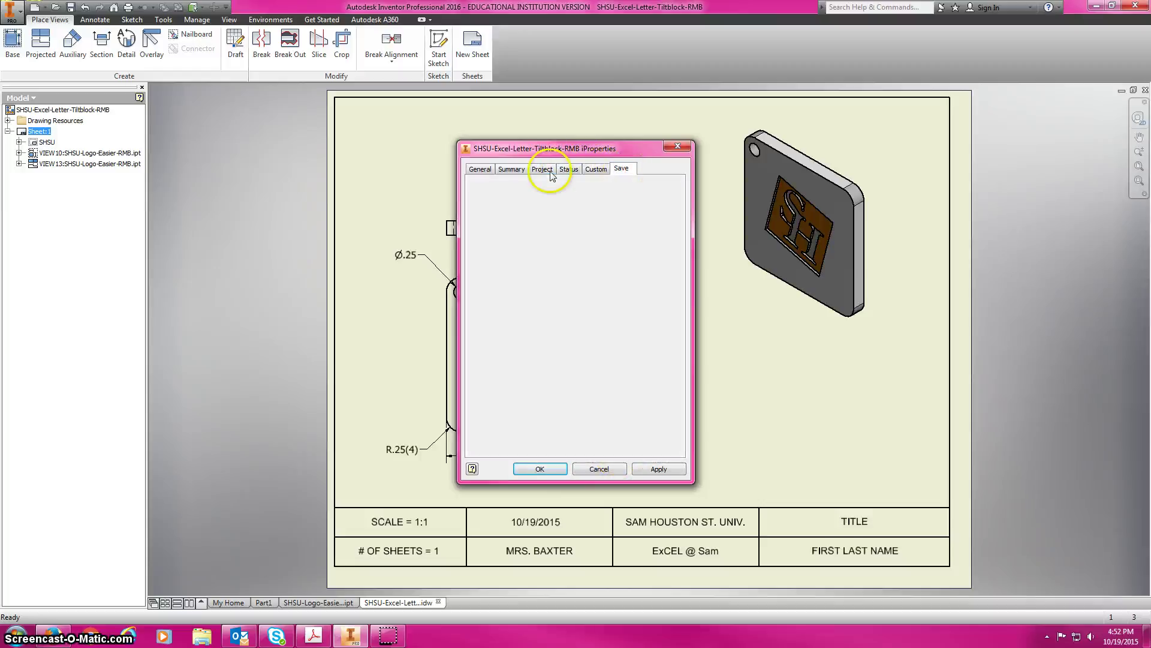
{"action": "left_click", "coordinate": [512, 169]}
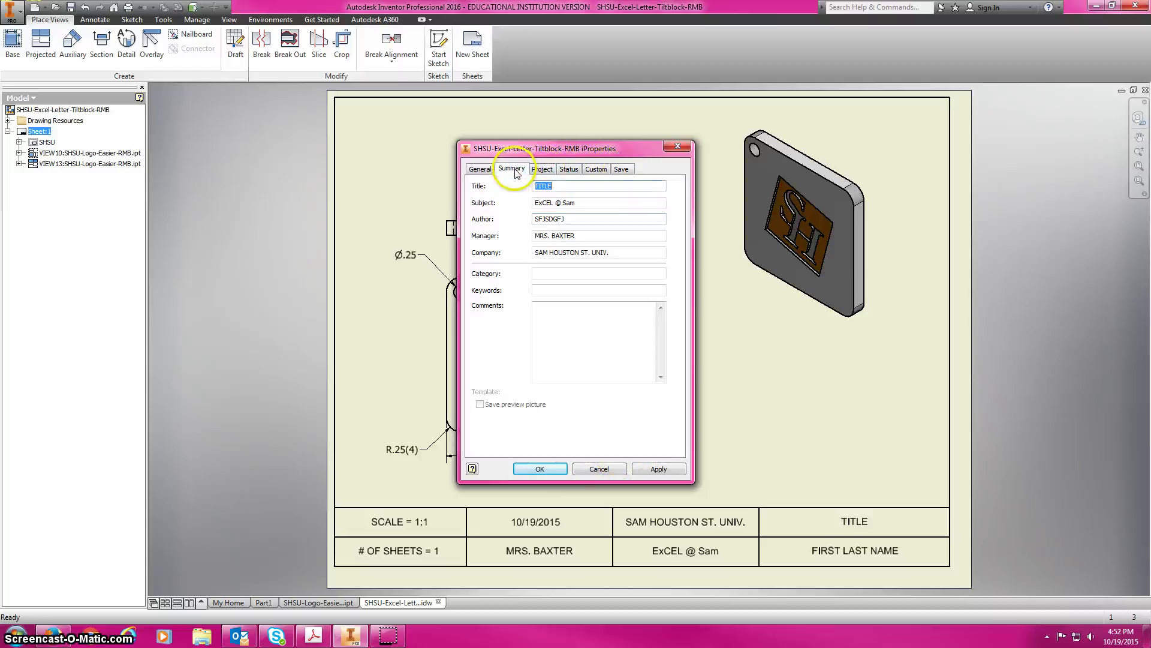
{"action": "double_click", "coordinate": [567, 189]}
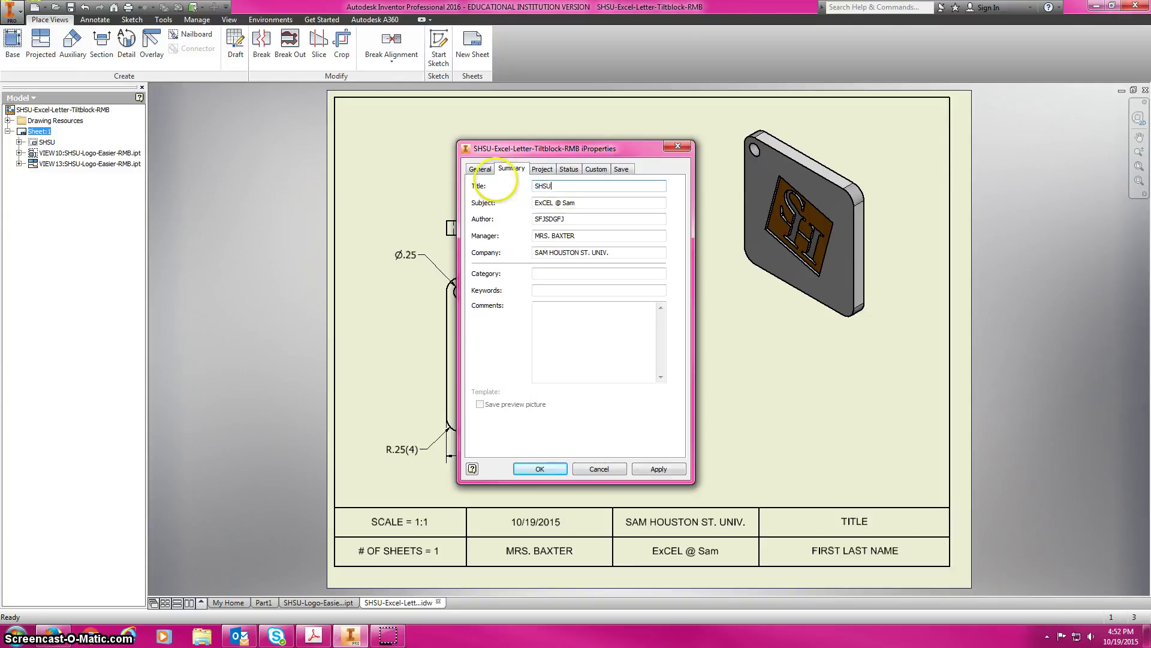
{"action": "left_click", "coordinate": [659, 469]}
{"action": "left_click", "coordinate": [549, 469]}
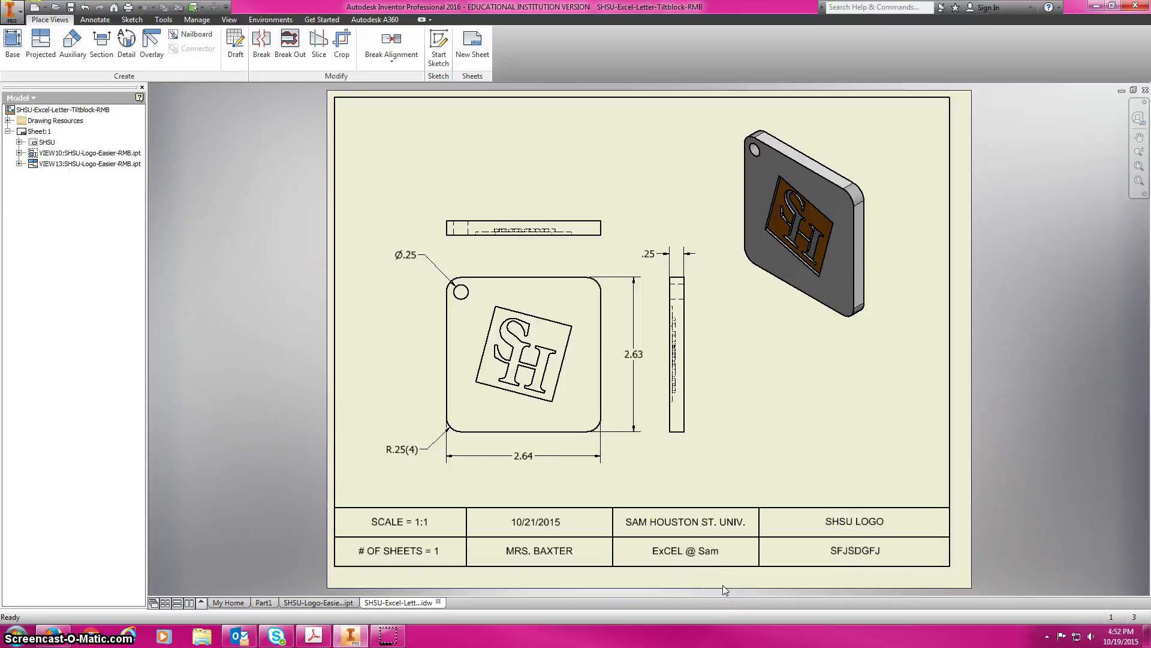
{"action": "left_click", "coordinate": [12, 13]}
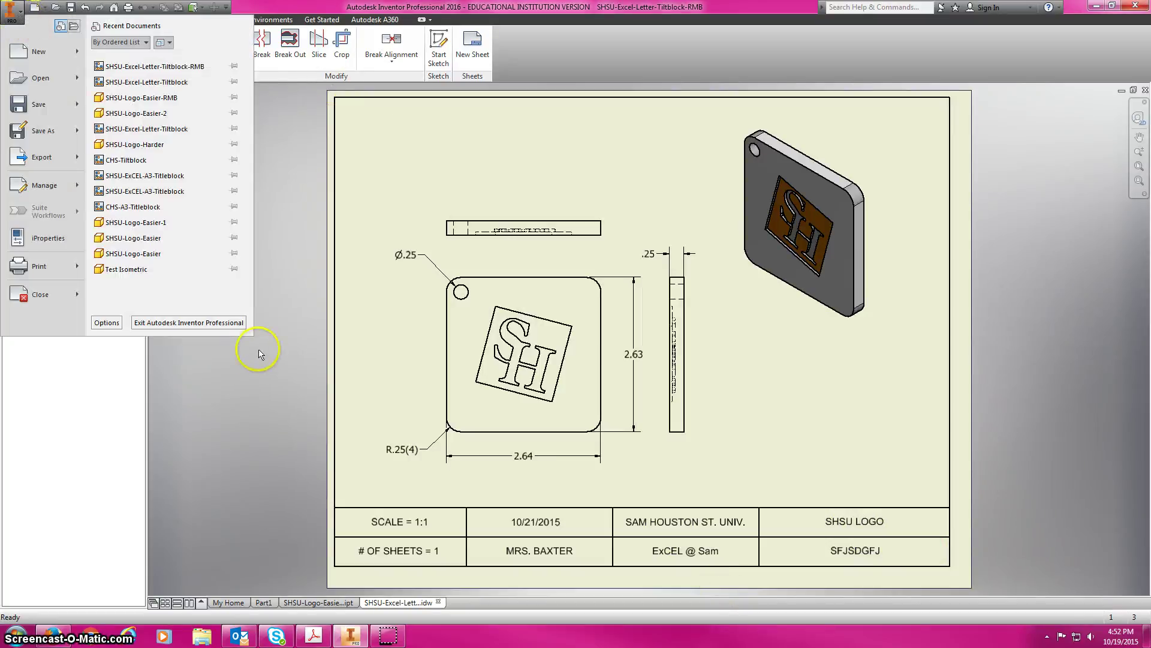
{"action": "left_click", "coordinate": [268, 409]}
Step: Try adding the network printer \\wntprint\FAR220 from Devices and Printers
{"action": "left_click", "coordinate": [15, 635]}
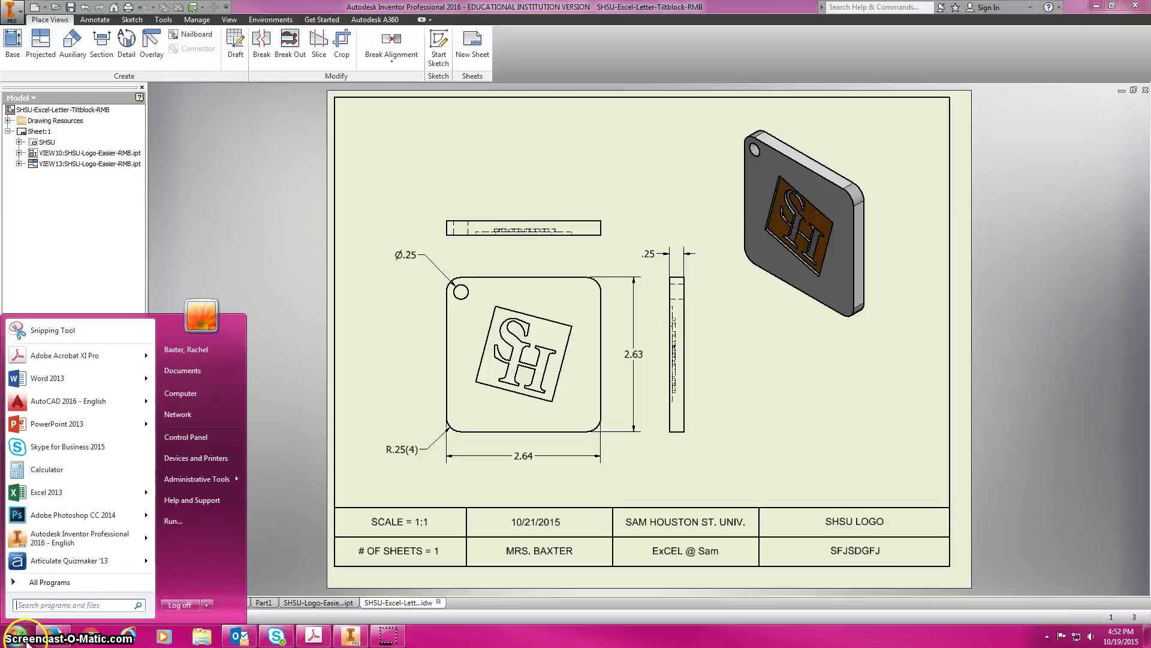
{"action": "left_click", "coordinate": [199, 459]}
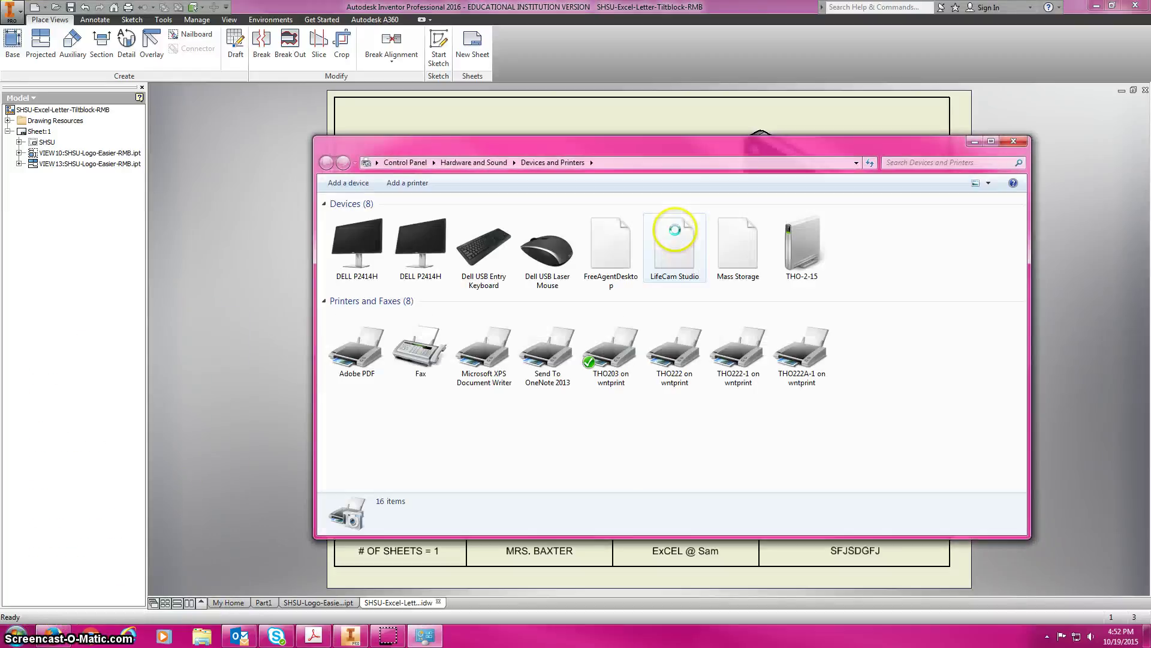
{"action": "left_click", "coordinate": [429, 182]}
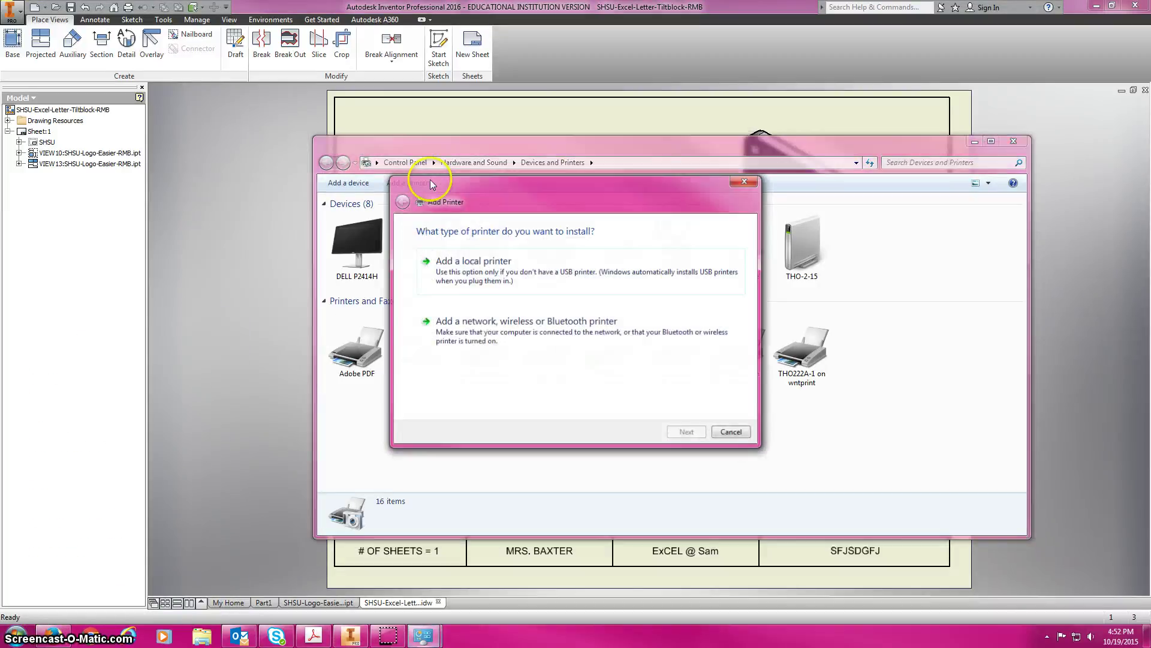
{"action": "left_click", "coordinate": [509, 325]}
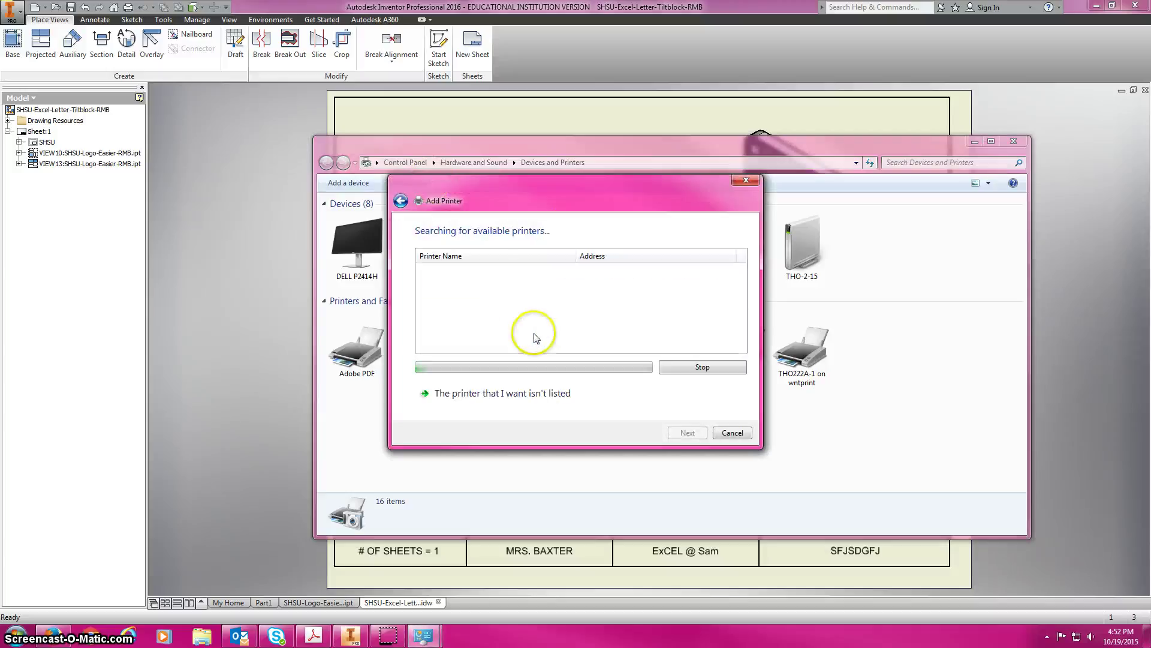
{"action": "left_click", "coordinate": [705, 372]}
{"action": "left_click", "coordinate": [457, 392]}
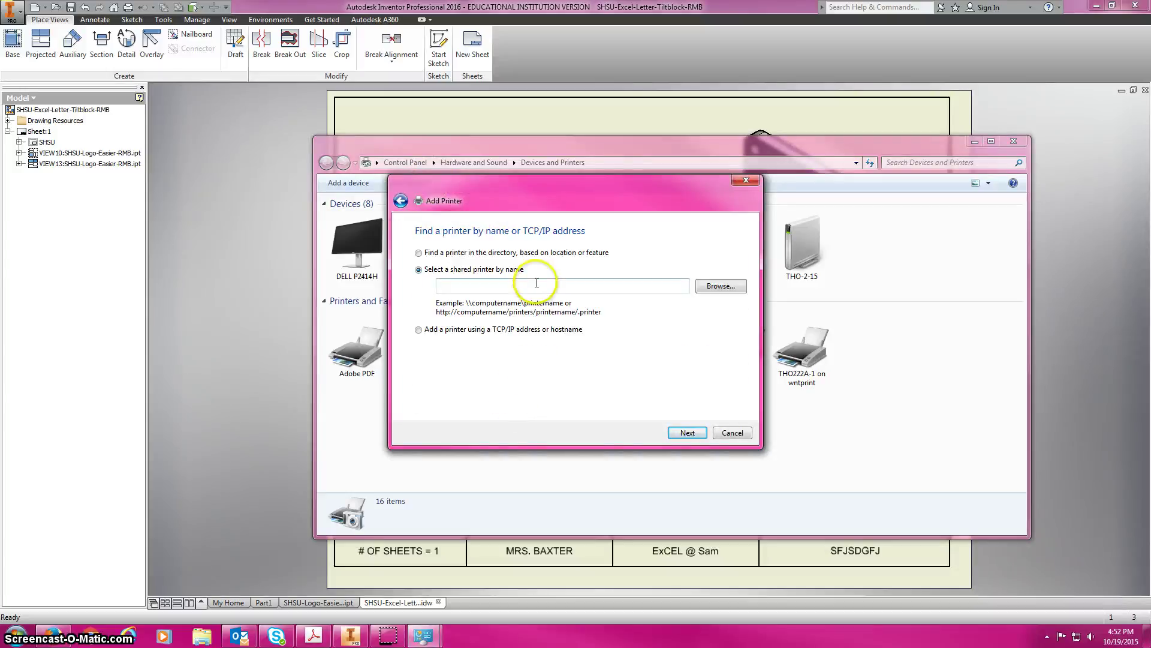
{"action": "type", "text": "\\\\wntpri"}
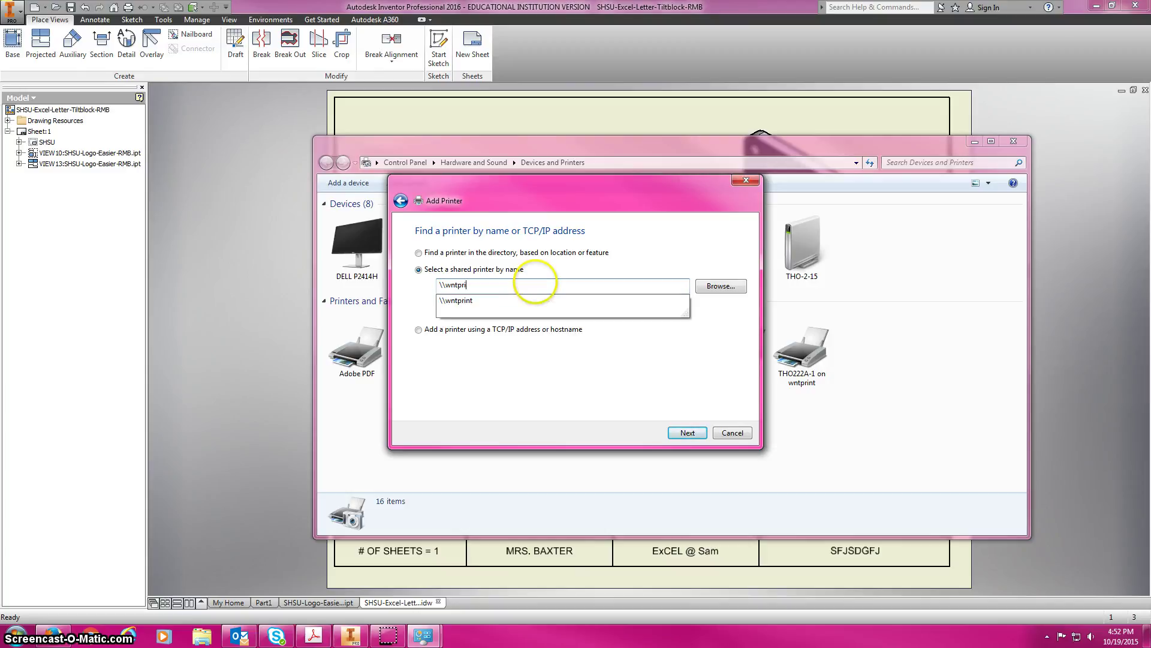
{"action": "type", "text": "nt\\far220"}
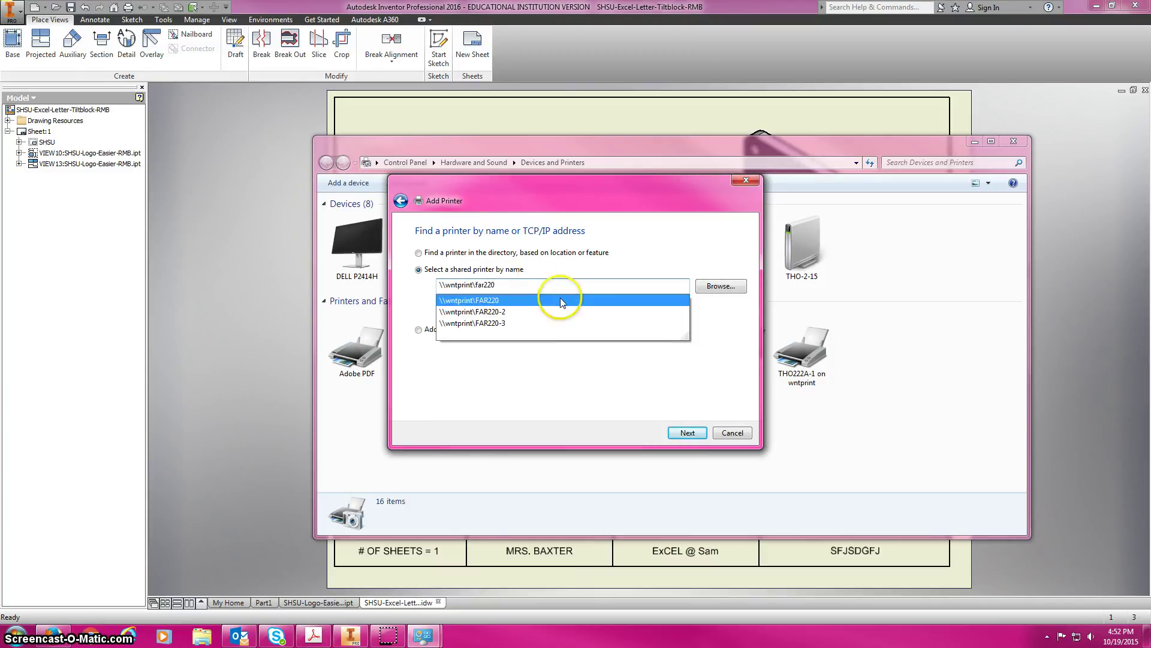
{"action": "left_click", "coordinate": [687, 432]}
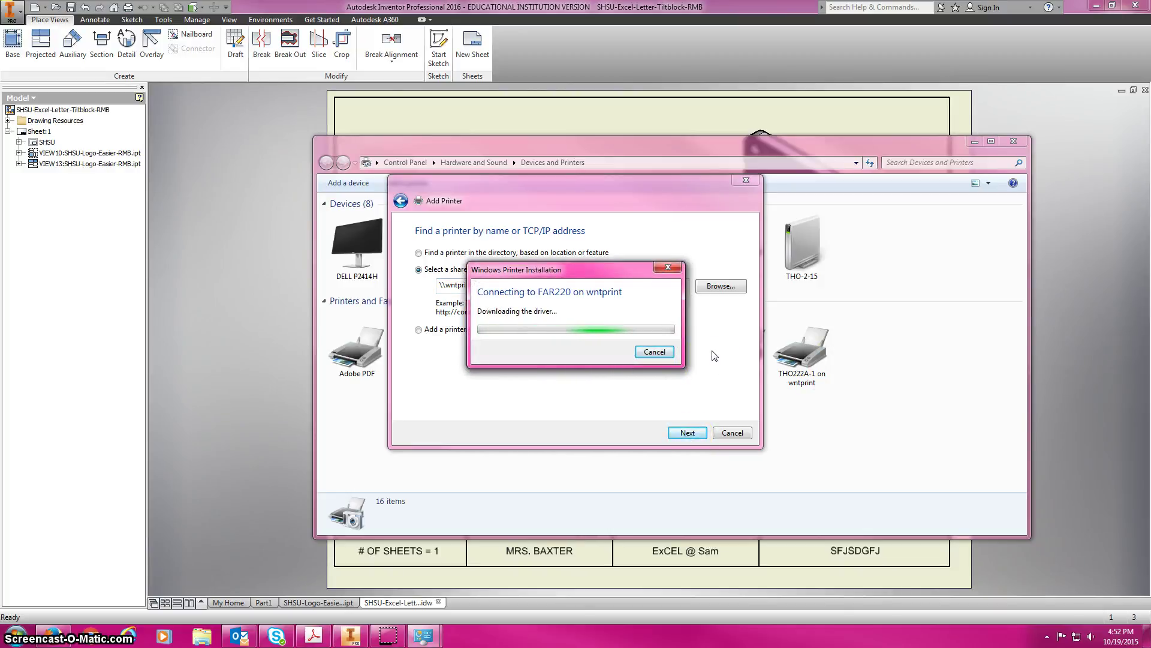
Step: Cancel the printer driver download and close the add-printer wizard
{"action": "left_click", "coordinate": [598, 324]}
{"action": "left_click", "coordinate": [719, 386]}
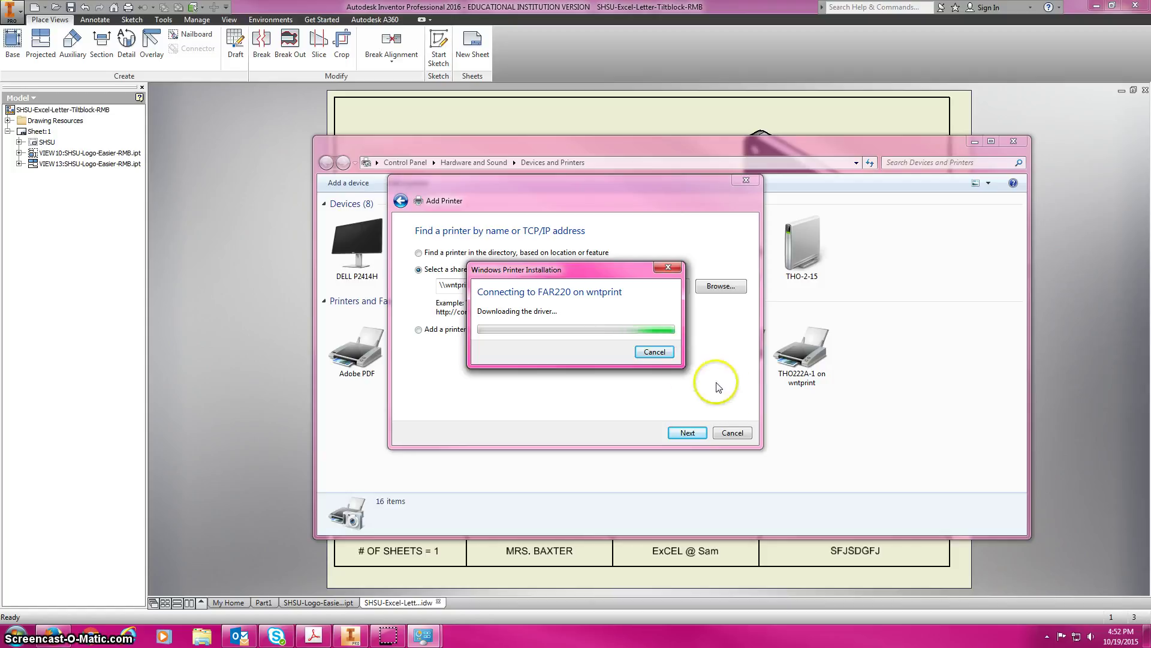
{"action": "left_click", "coordinate": [655, 352]}
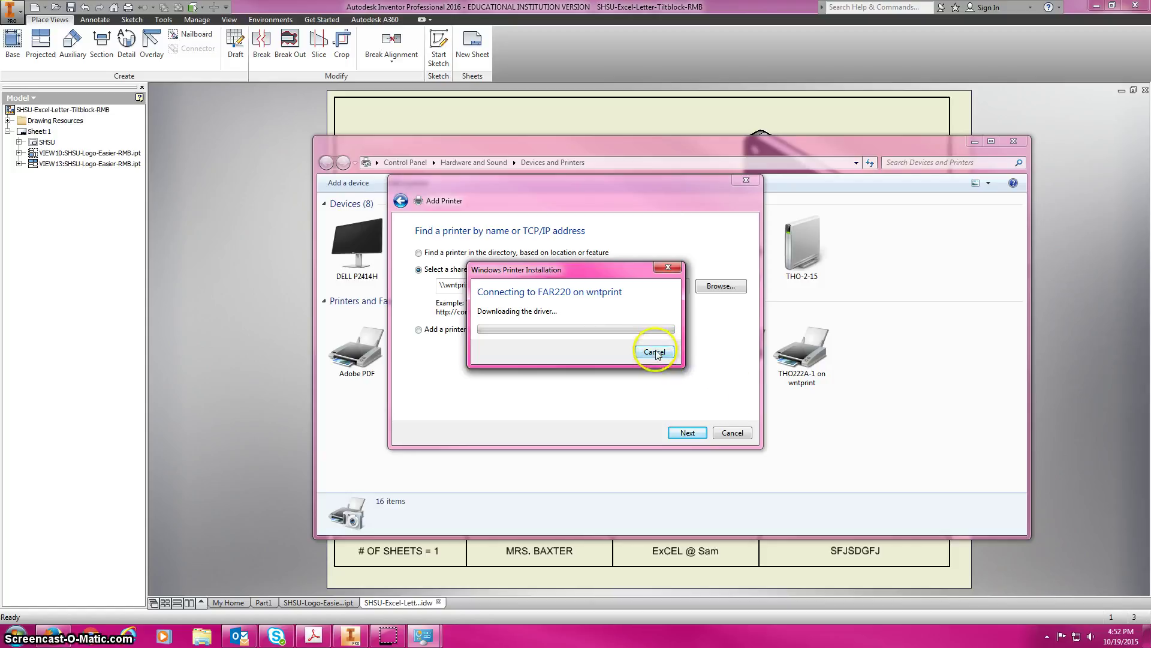
{"action": "left_click", "coordinate": [732, 433]}
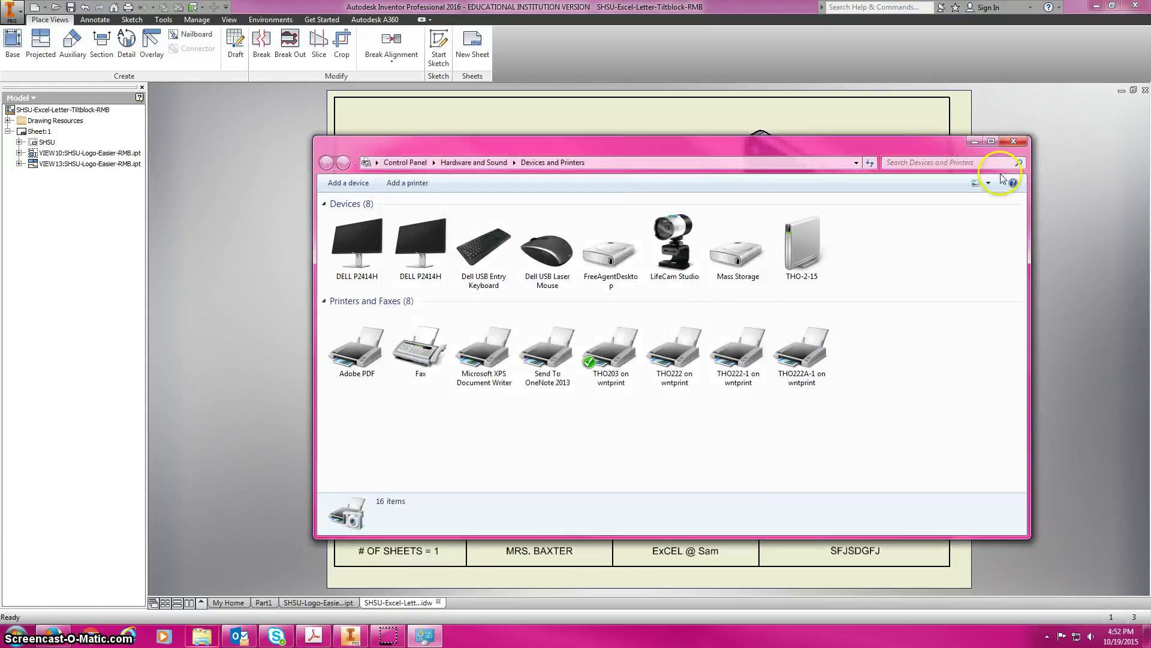
Step: Set up printing the drawing on THO203 with Current window scale
{"action": "left_click", "coordinate": [1025, 140]}
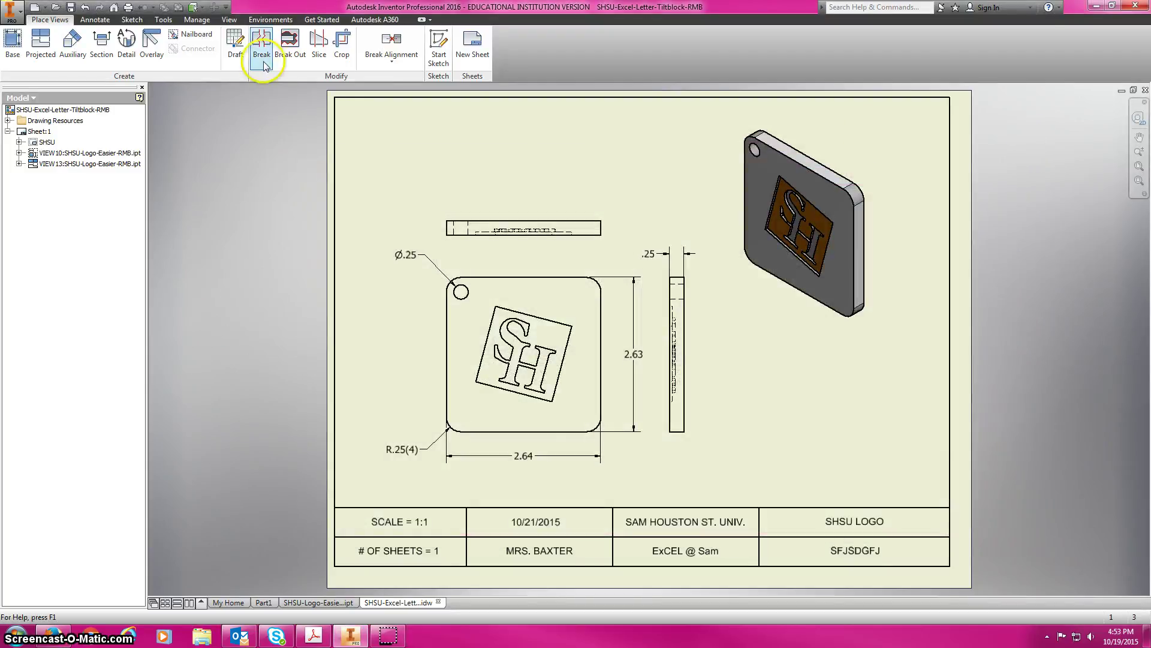
{"action": "left_click", "coordinate": [11, 9]}
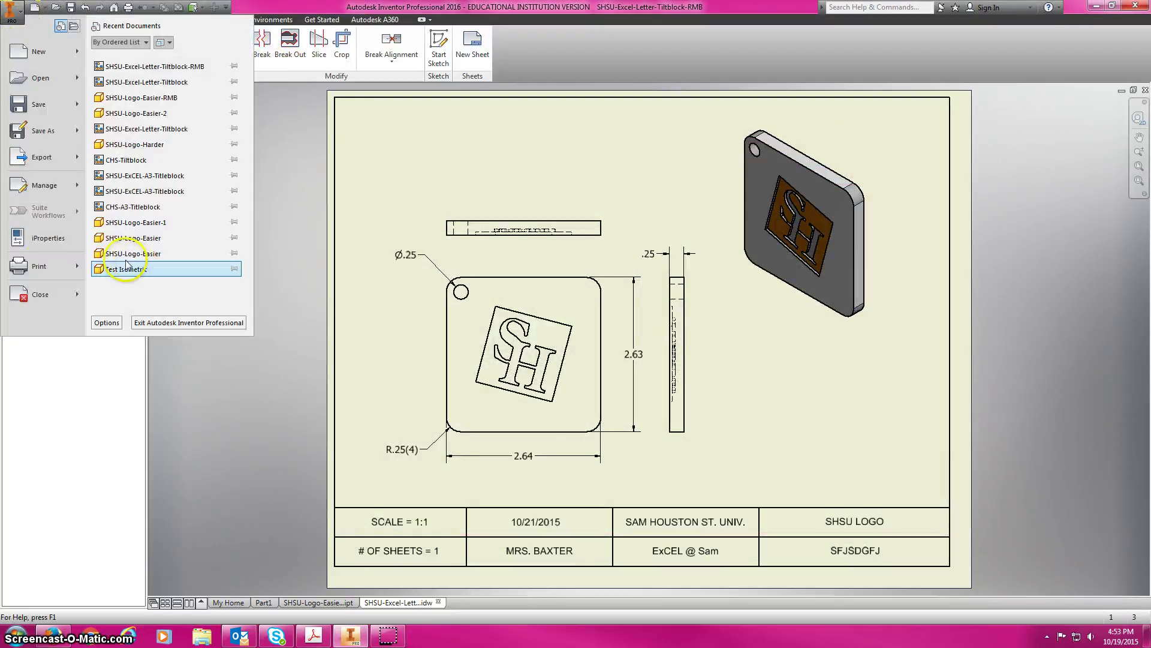
{"action": "left_click", "coordinate": [38, 266]}
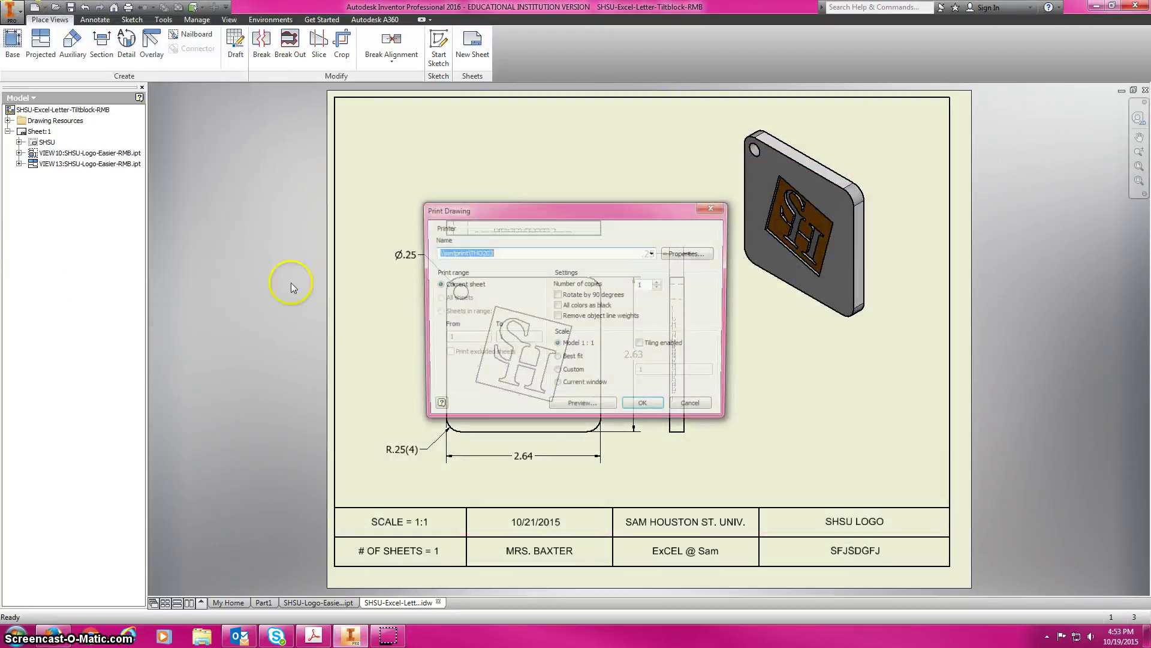
{"action": "left_click", "coordinate": [653, 254]}
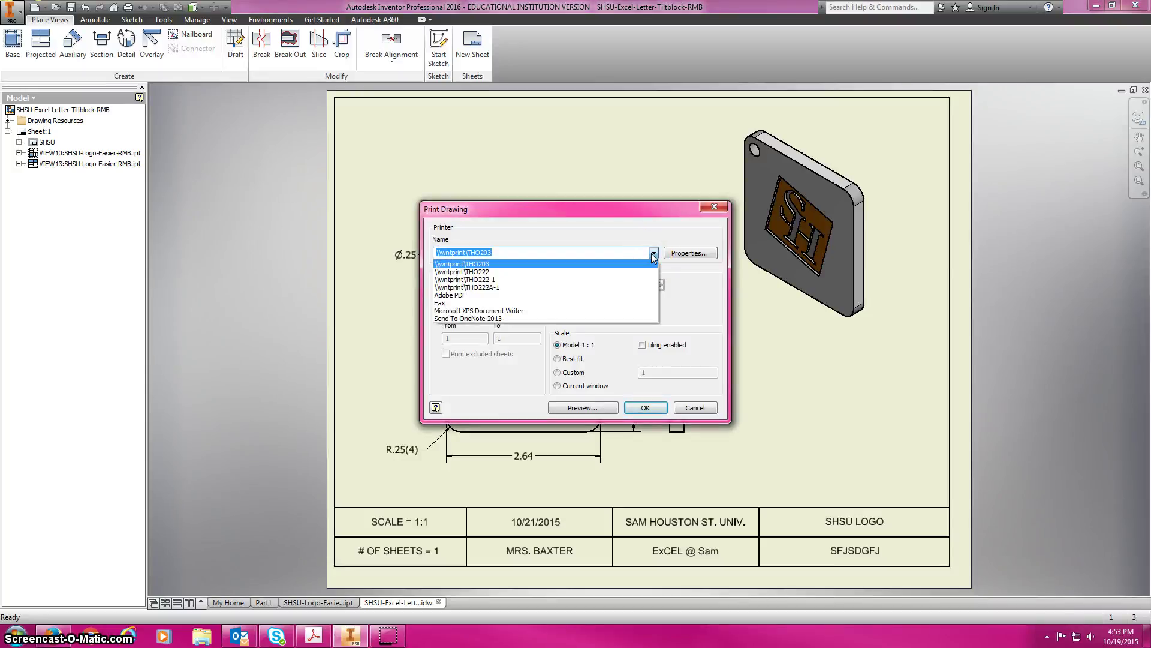
{"action": "left_click", "coordinate": [581, 263]}
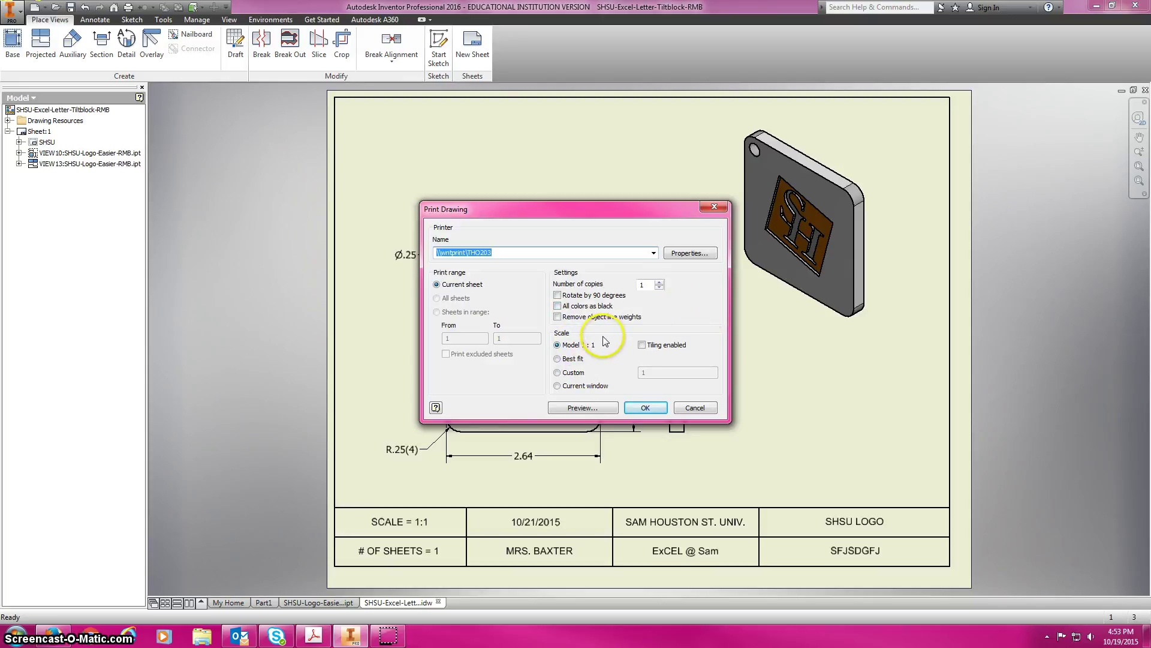
{"action": "left_click", "coordinate": [558, 386]}
Step: Preview the printout at Current window and then Custom scale
{"action": "left_click", "coordinate": [582, 407]}
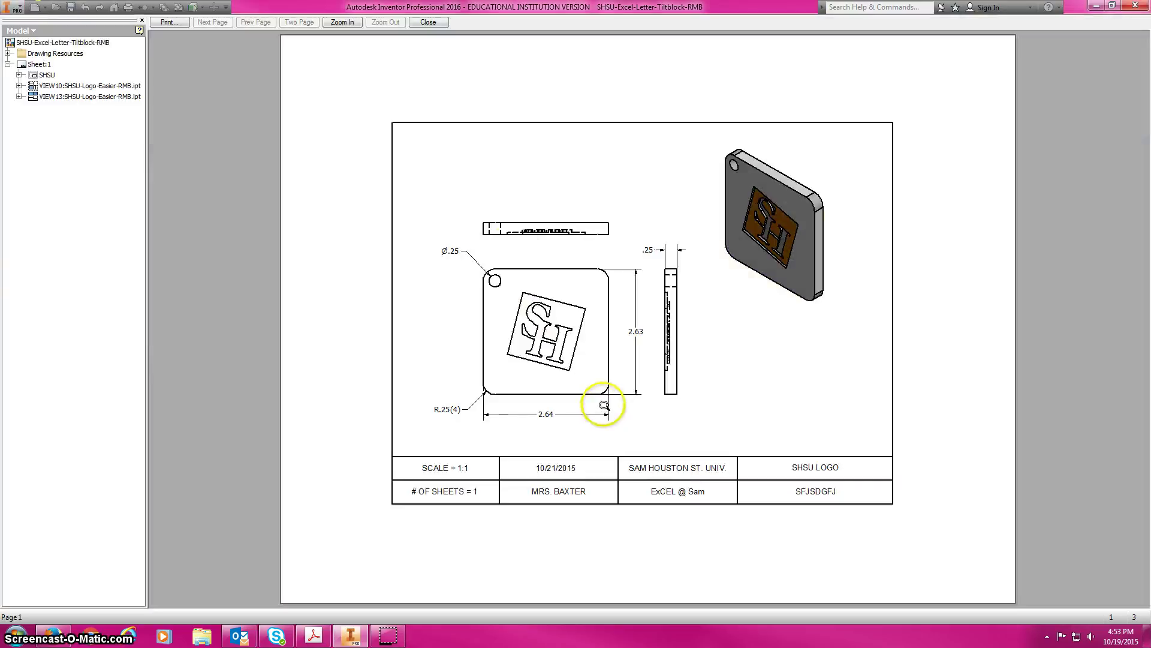
{"action": "left_click", "coordinate": [435, 24]}
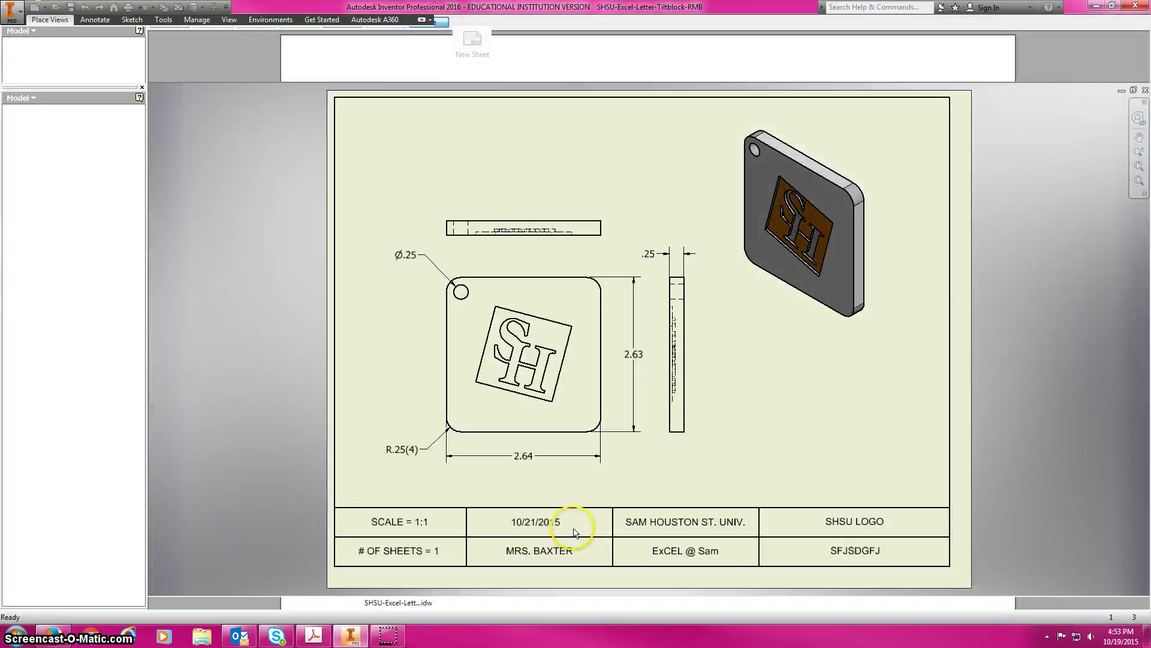
{"action": "left_click", "coordinate": [11, 10]}
{"action": "left_click", "coordinate": [44, 266]}
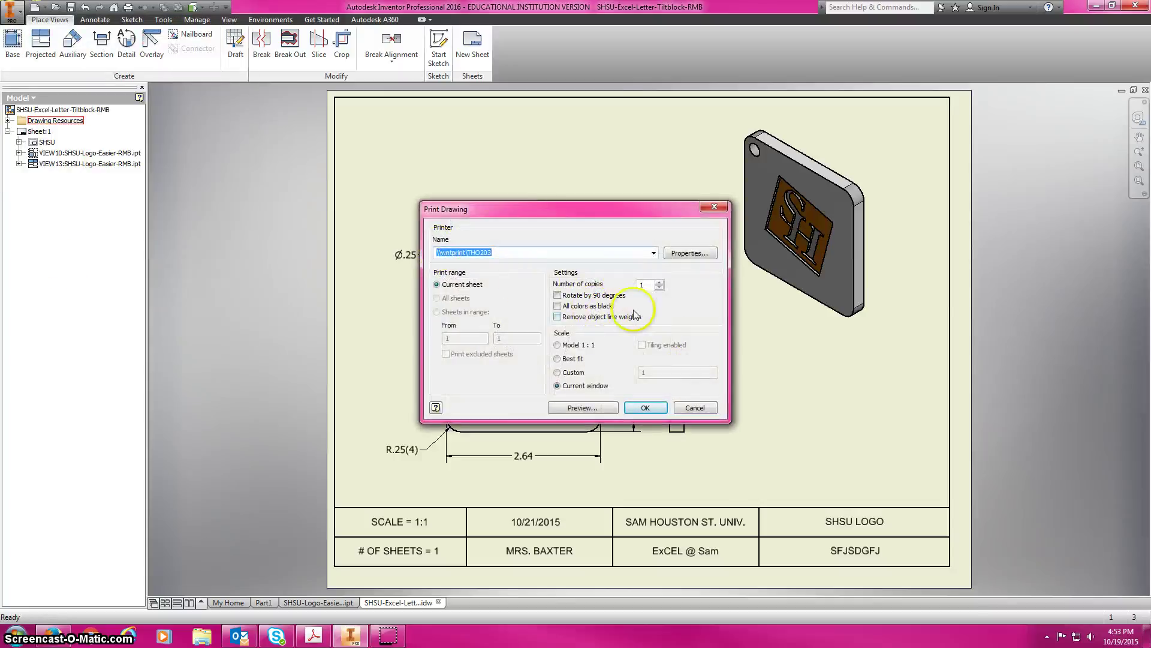
{"action": "left_click", "coordinate": [557, 373]}
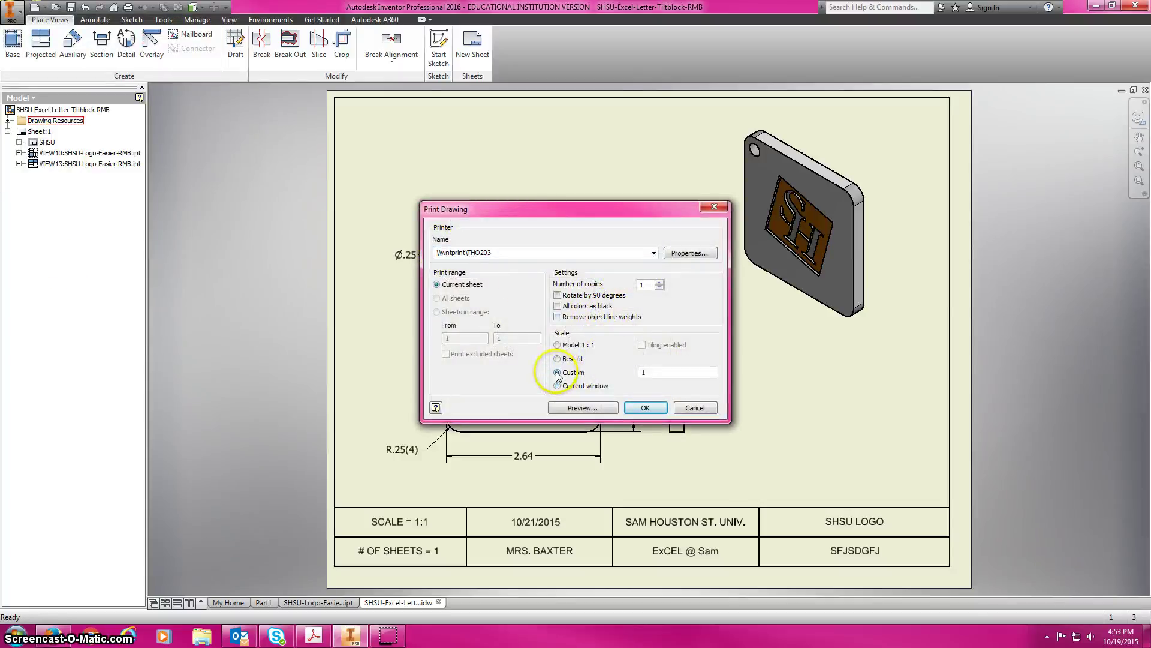
{"action": "left_click", "coordinate": [603, 408]}
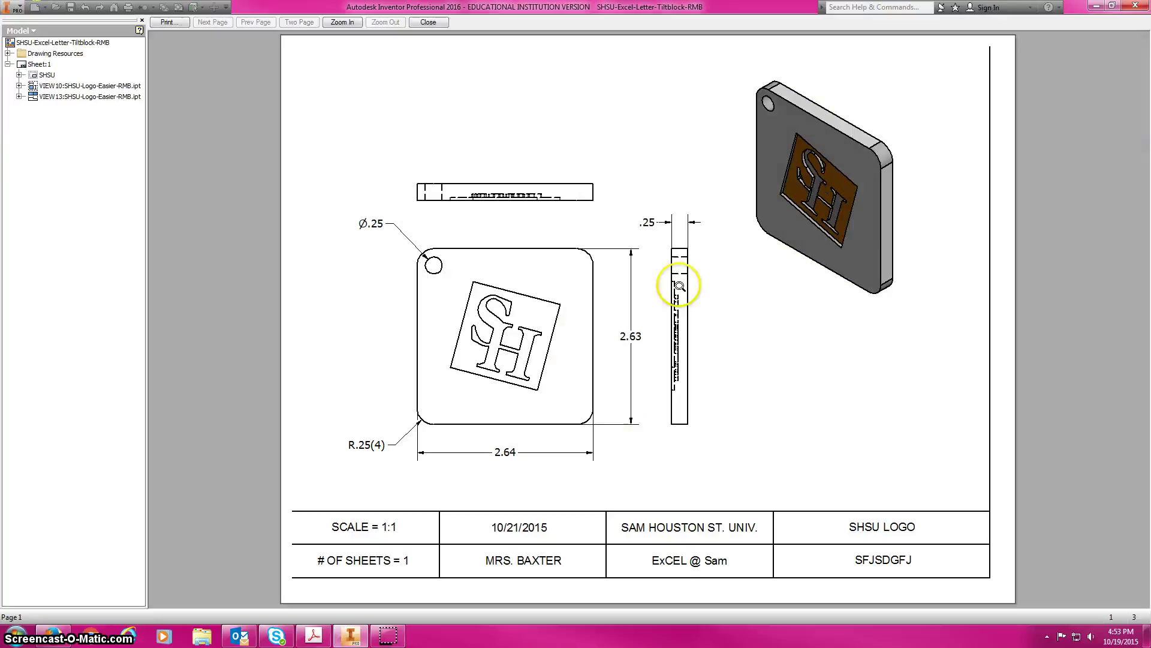
{"action": "left_click", "coordinate": [428, 22]}
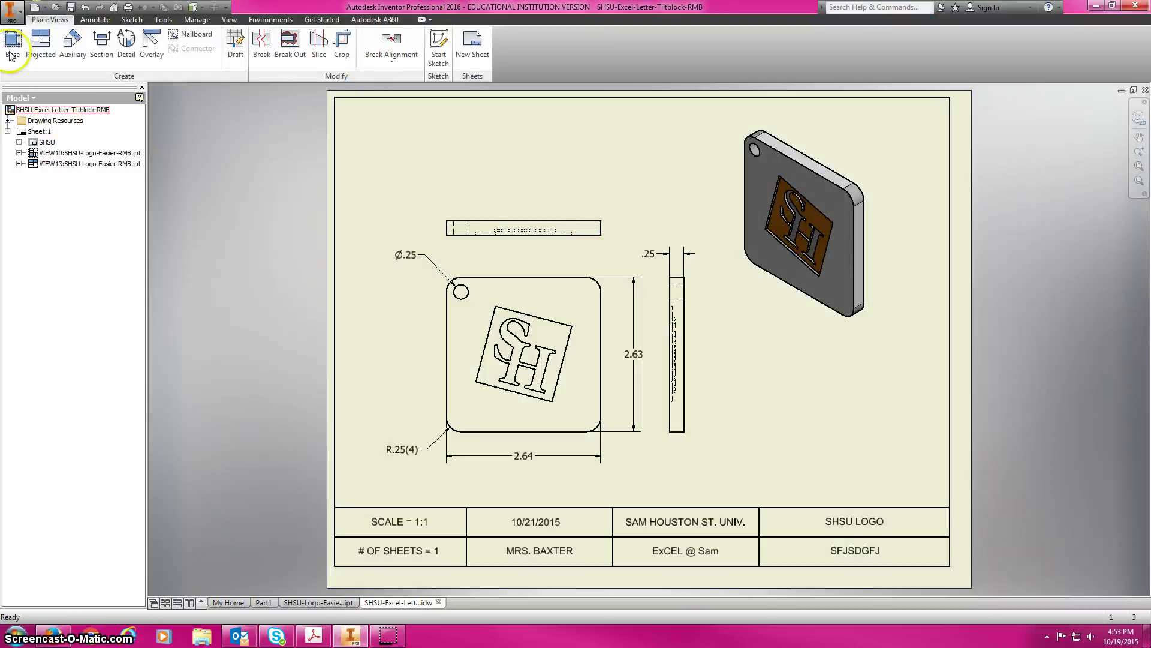
Step: Preview the Best fit printout, then print the drawing to THO203
{"action": "left_click", "coordinate": [11, 10]}
{"action": "left_click", "coordinate": [45, 274]}
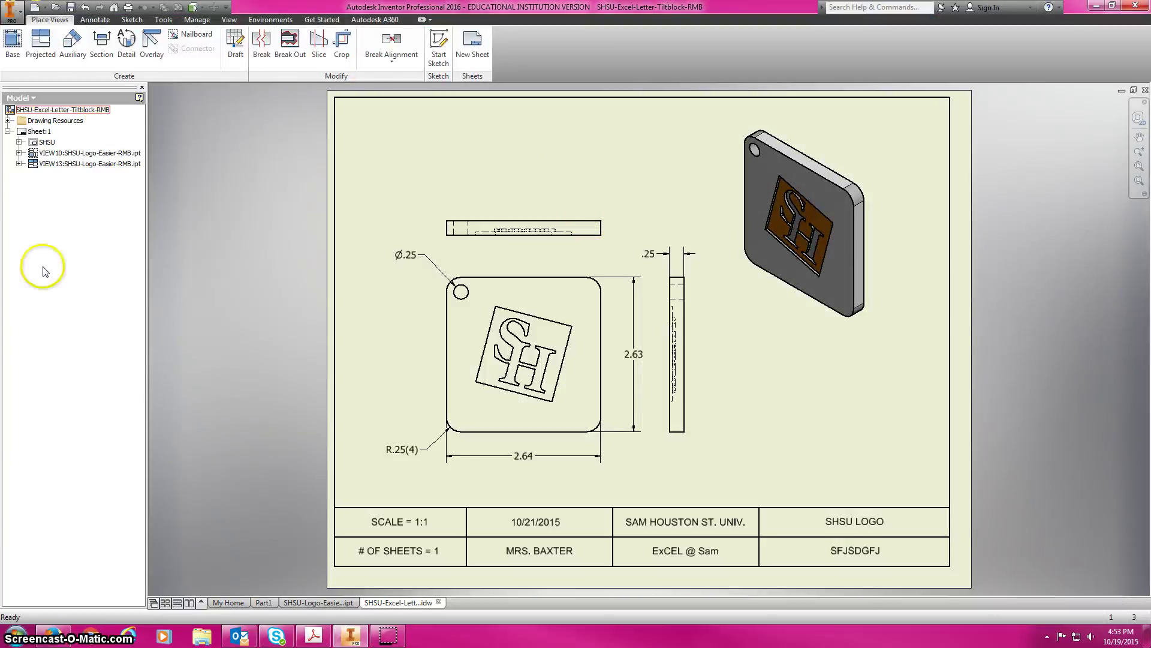
{"action": "left_click", "coordinate": [564, 360]}
{"action": "left_click", "coordinate": [588, 407]}
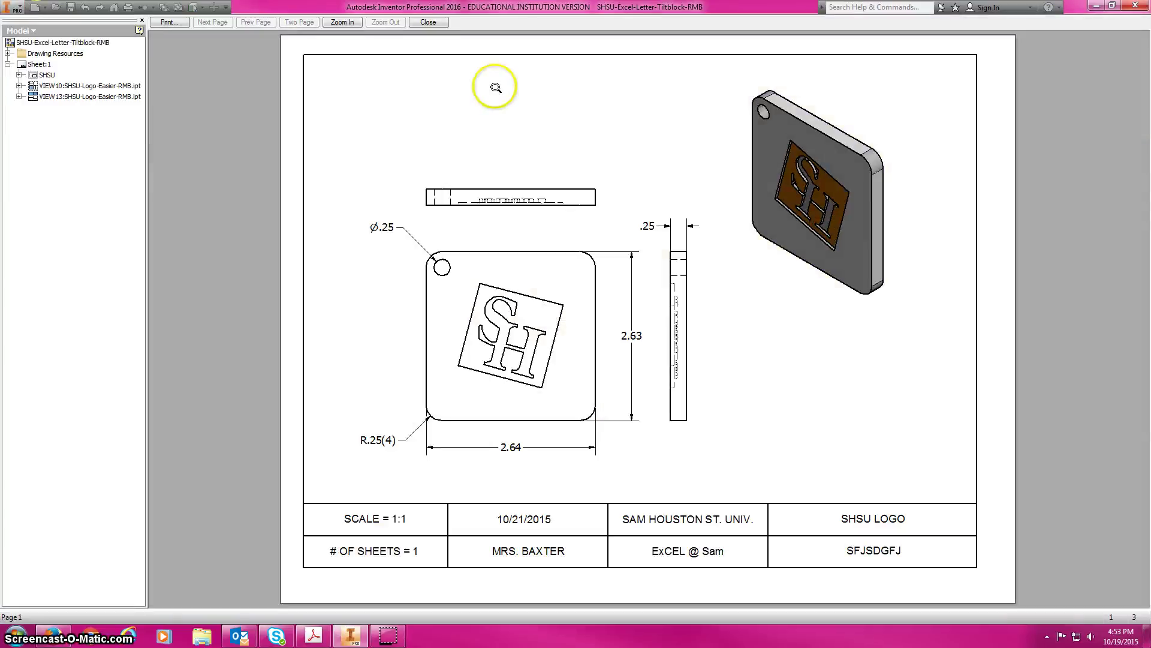
{"action": "left_click", "coordinate": [429, 23]}
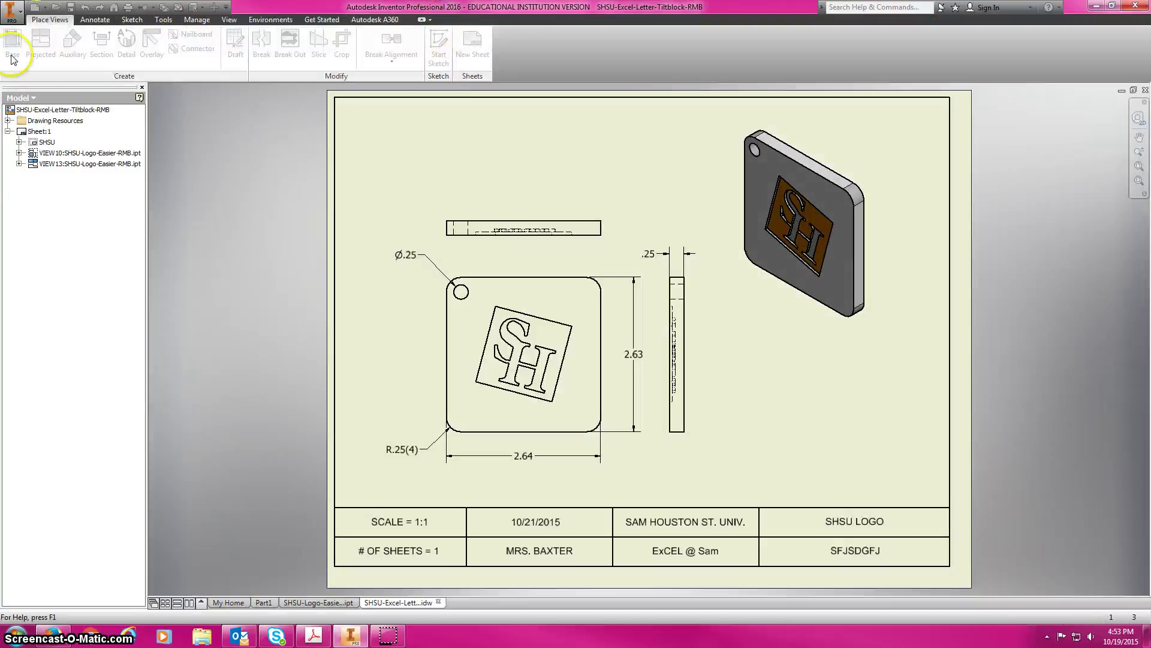
{"action": "left_click", "coordinate": [11, 10]}
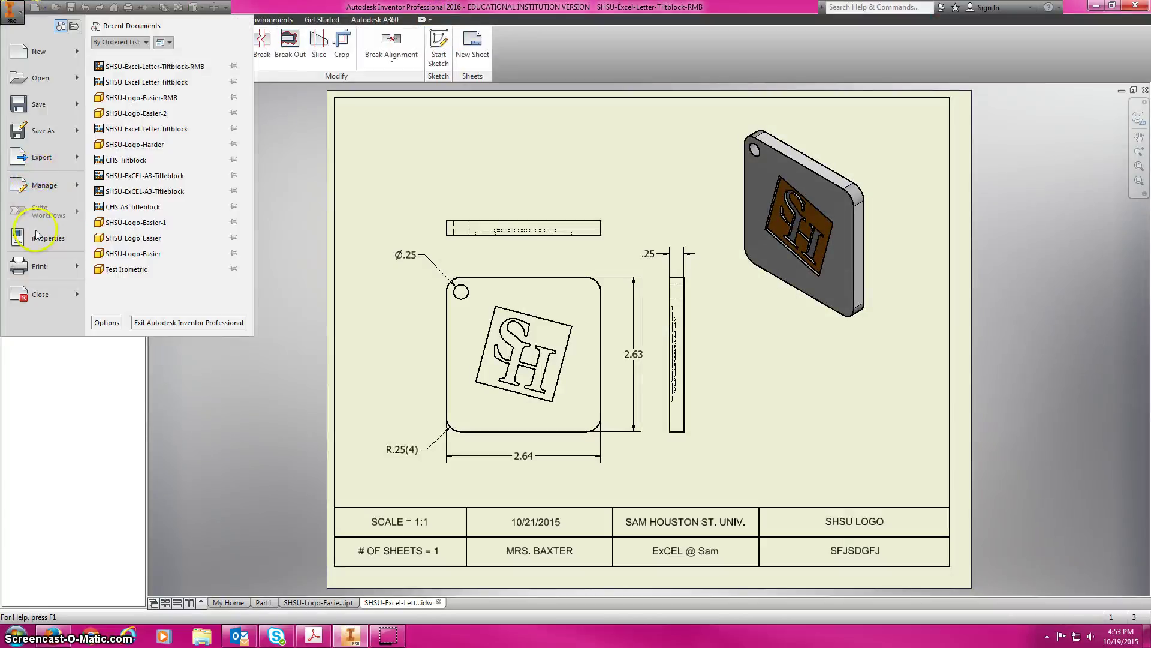
{"action": "left_click", "coordinate": [37, 265]}
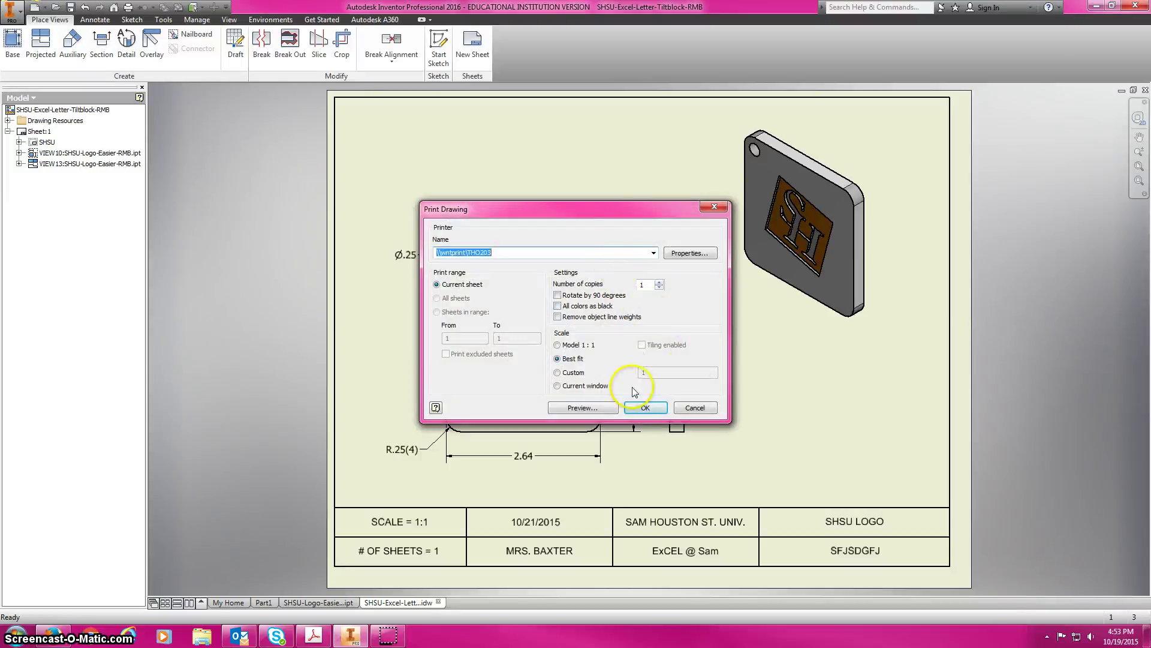
{"action": "left_click", "coordinate": [644, 407]}
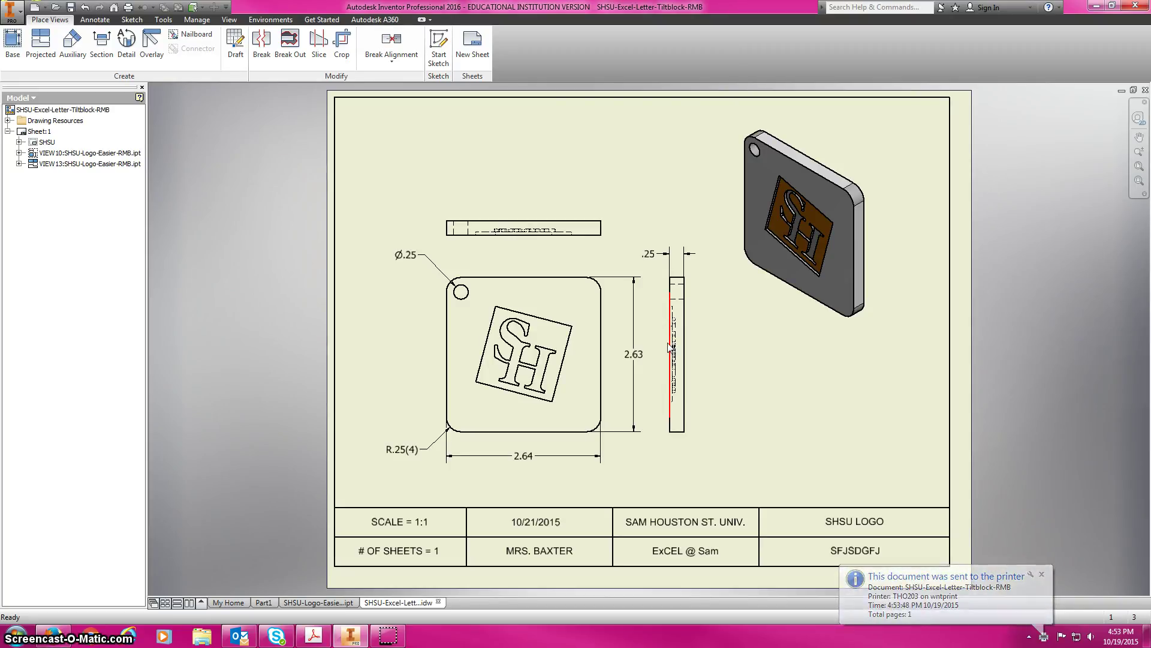
Step: Download SHSU-Logo-Harder.ipt in Firefox and open it in Inventor
{"action": "left_click", "coordinate": [1096, 6]}
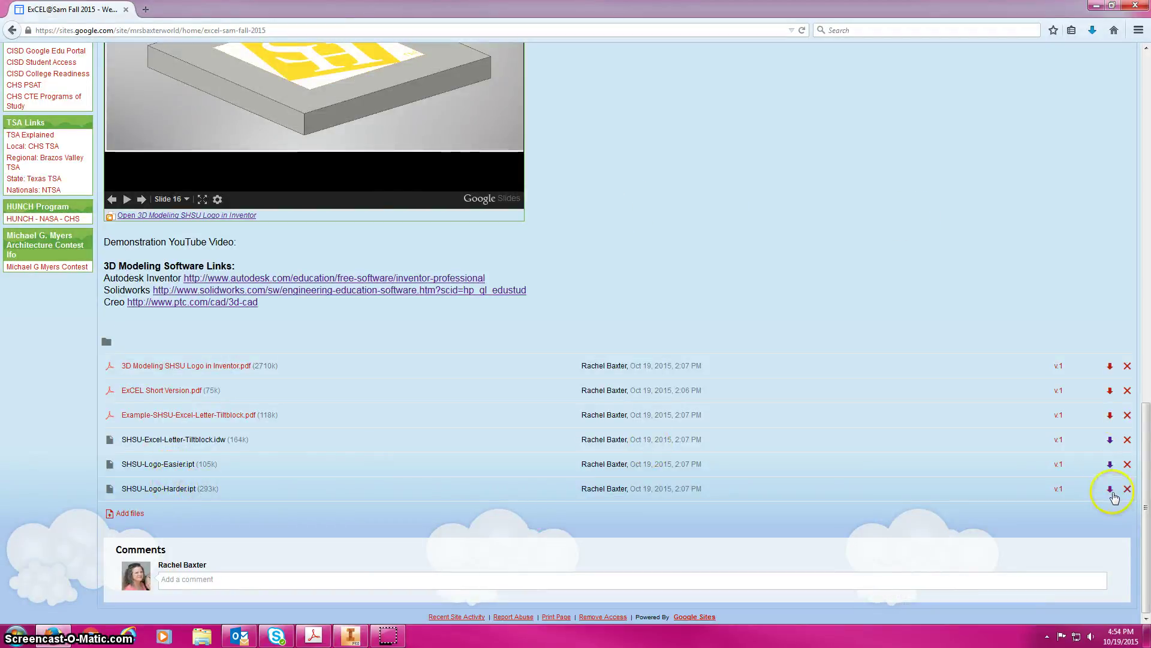
{"action": "left_click", "coordinate": [1110, 490]}
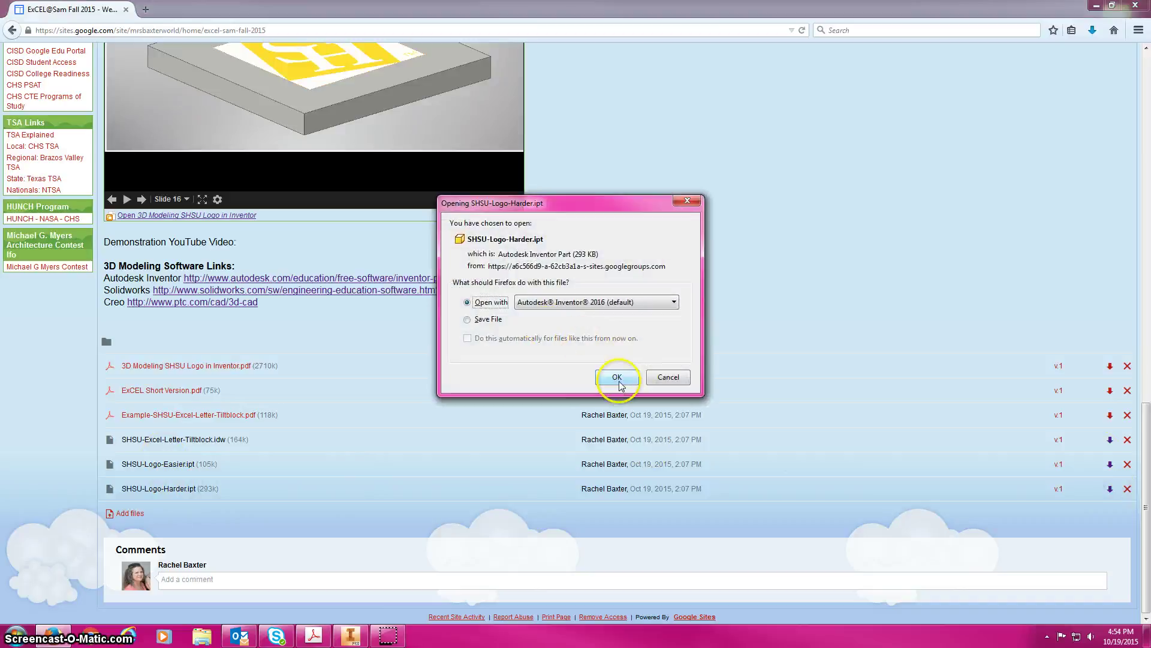
{"action": "left_click", "coordinate": [617, 377]}
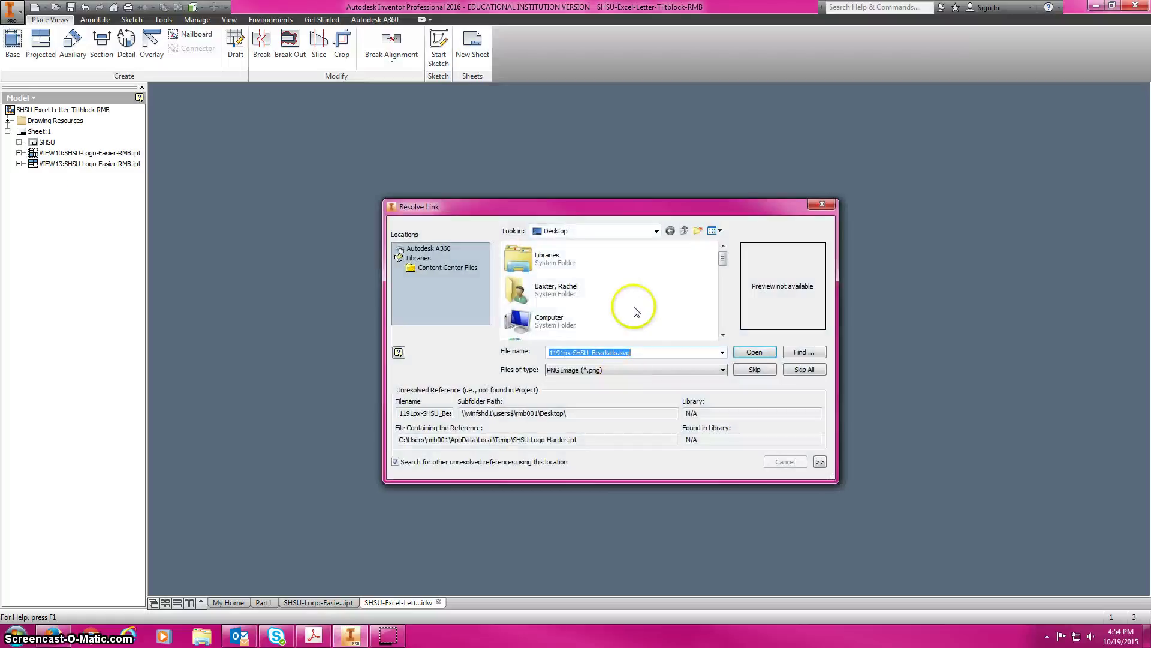
Step: Open SHSU-Logo-Harder despite the missing image link and start Sketch2 on the XY plane
{"action": "left_click", "coordinate": [754, 370]}
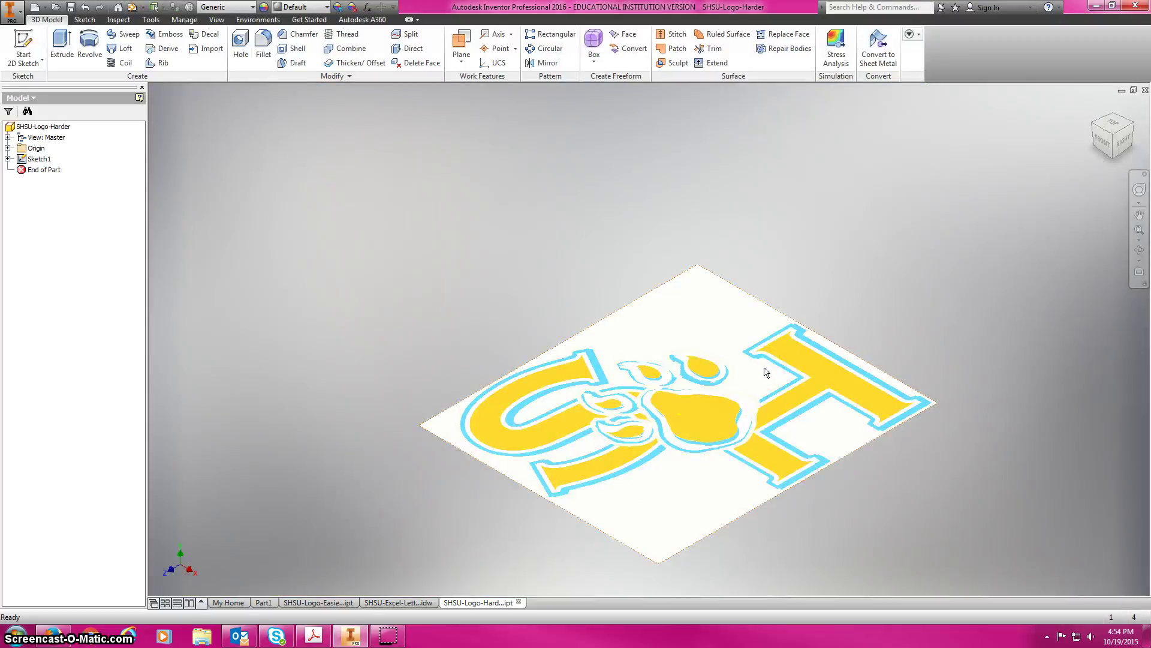
{"action": "left_click", "coordinate": [22, 47]}
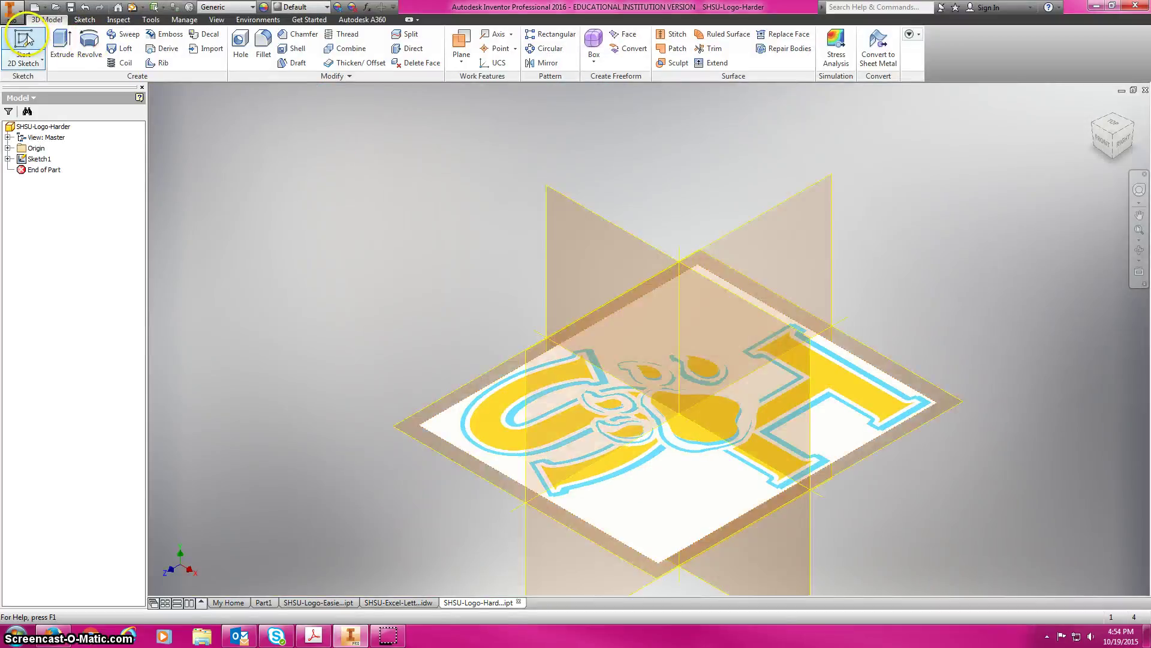
{"action": "left_click", "coordinate": [533, 374]}
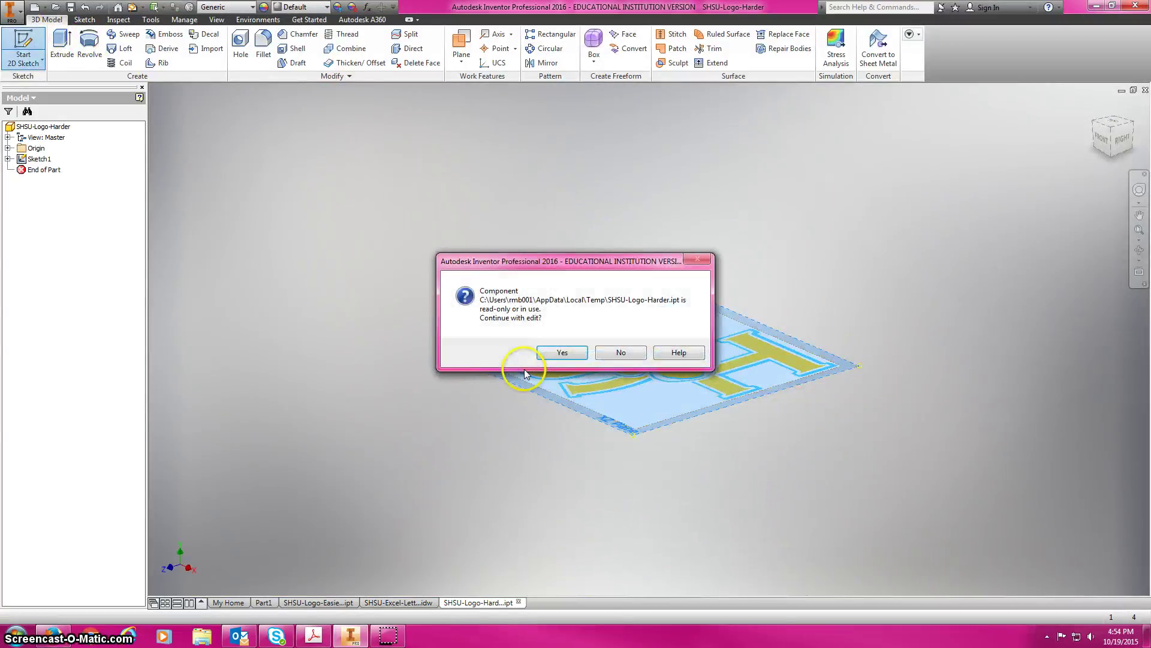
{"action": "left_click", "coordinate": [573, 352]}
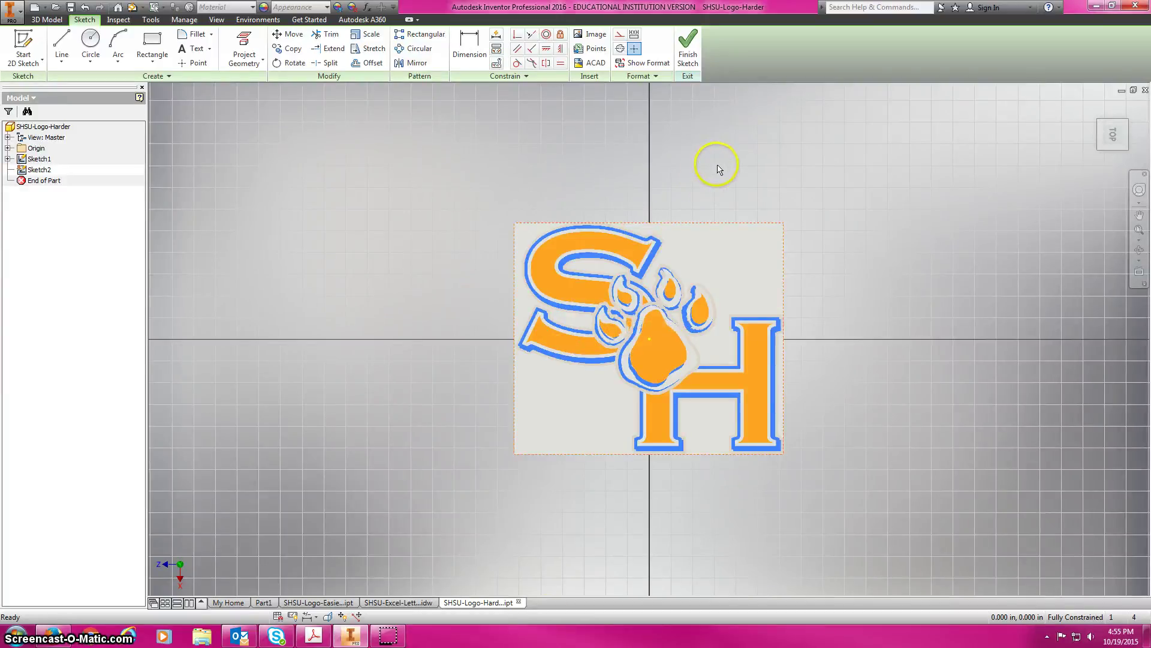
Step: In a new Firefox tab, search Google Images for 'CHS logo'
{"action": "left_click", "coordinate": [53, 635]}
{"action": "left_click", "coordinate": [145, 10]}
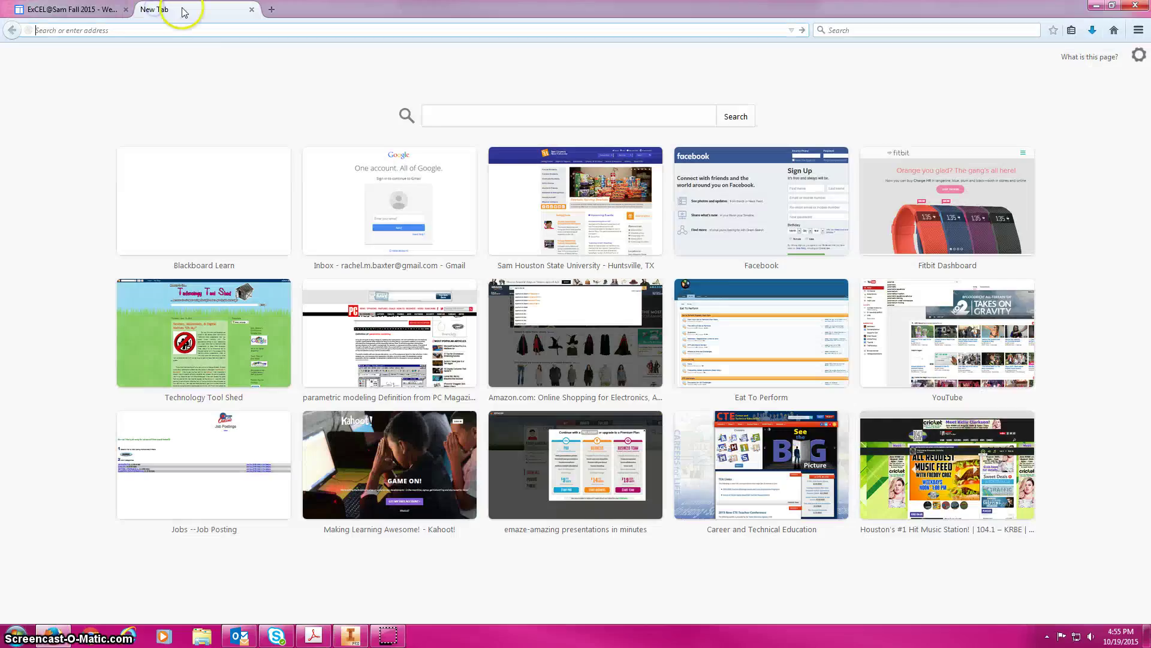
{"action": "left_click", "coordinate": [465, 111]}
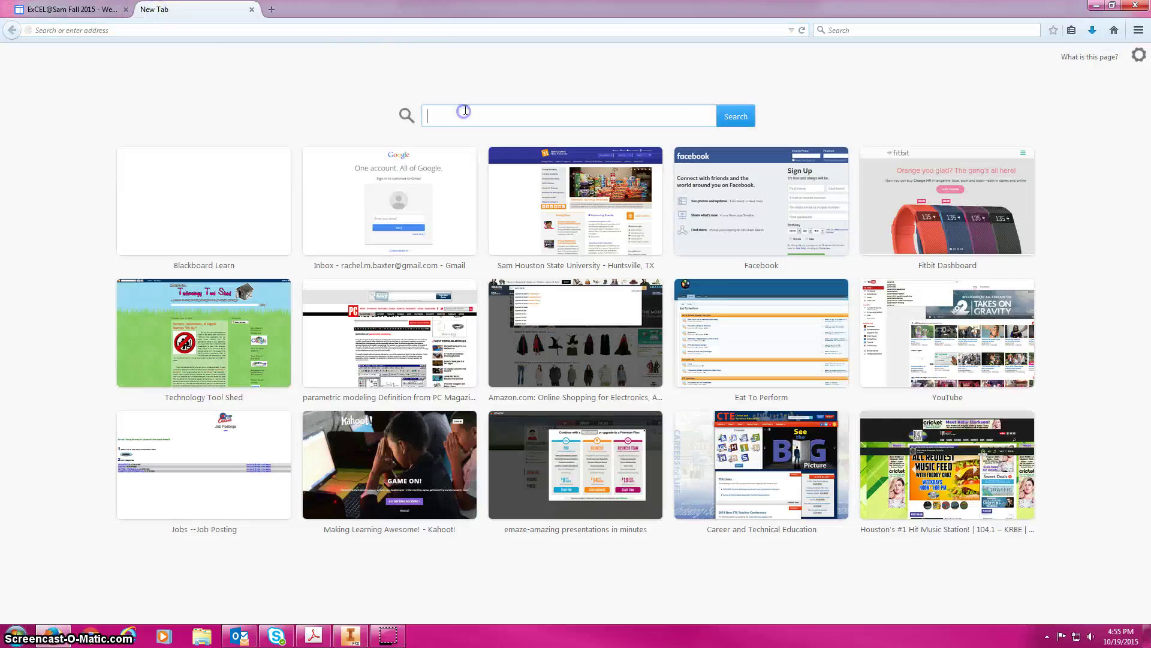
{"action": "type", "text": "CHS logo"}
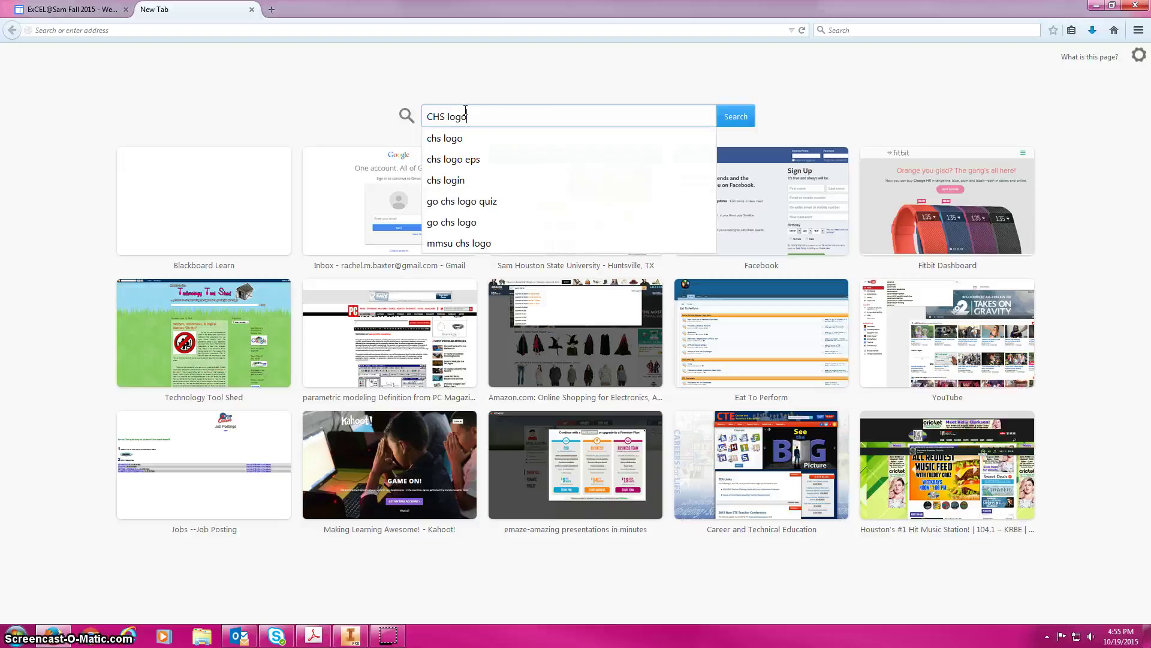
{"action": "key", "text": "Return"}
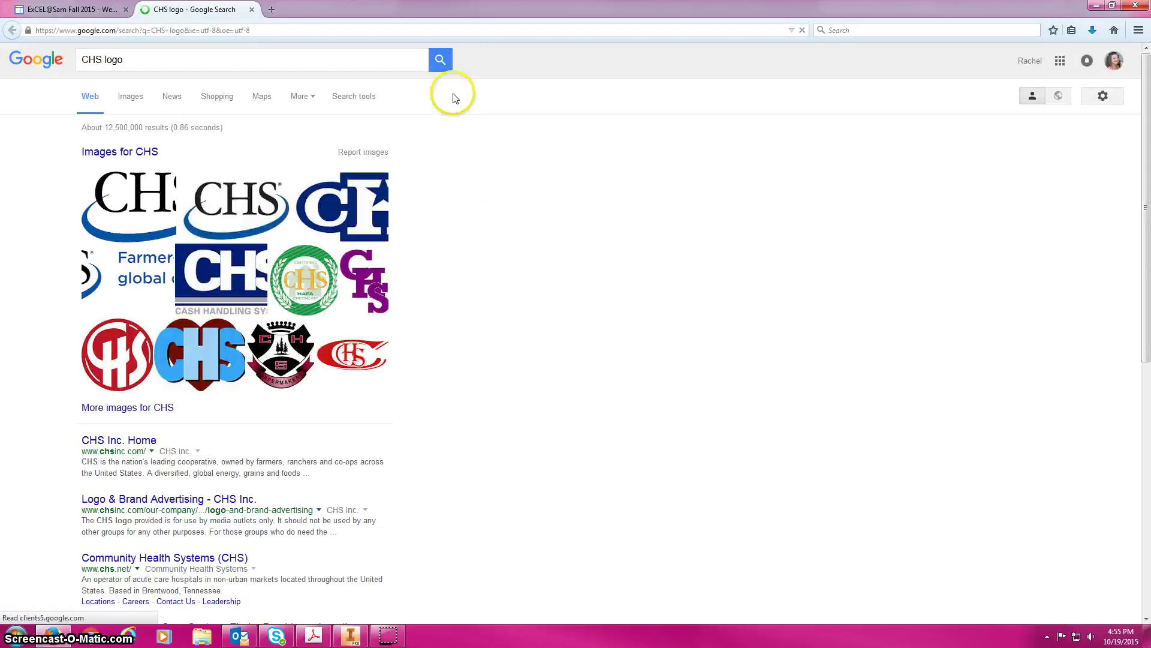
{"action": "left_click", "coordinate": [137, 118]}
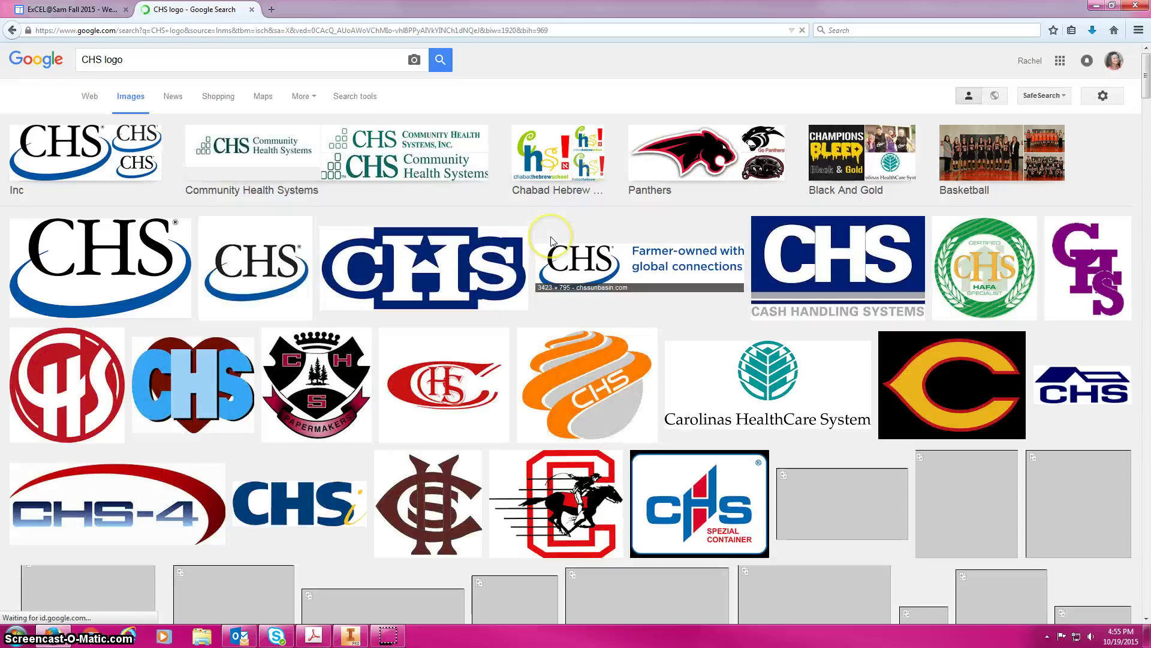
Step: Save the green logo image from the results to the Desktop as chslogo
{"action": "scroll", "coordinate": [560, 404], "scroll_direction": "down", "scroll_amount": 3}
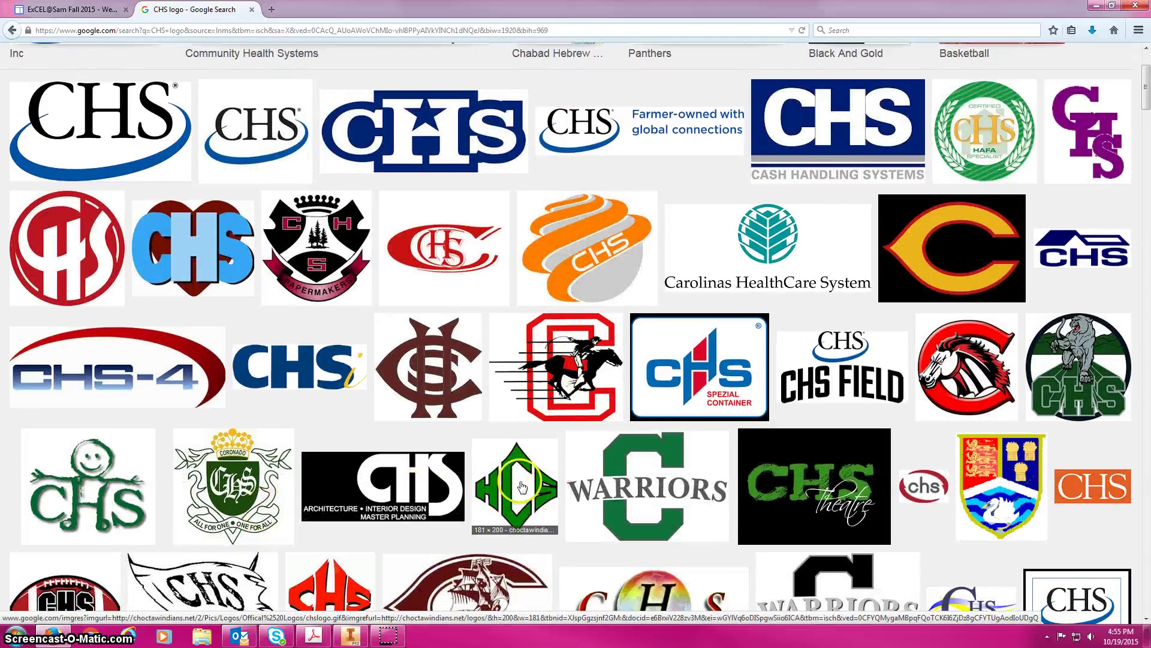
{"action": "left_click", "coordinate": [489, 482]}
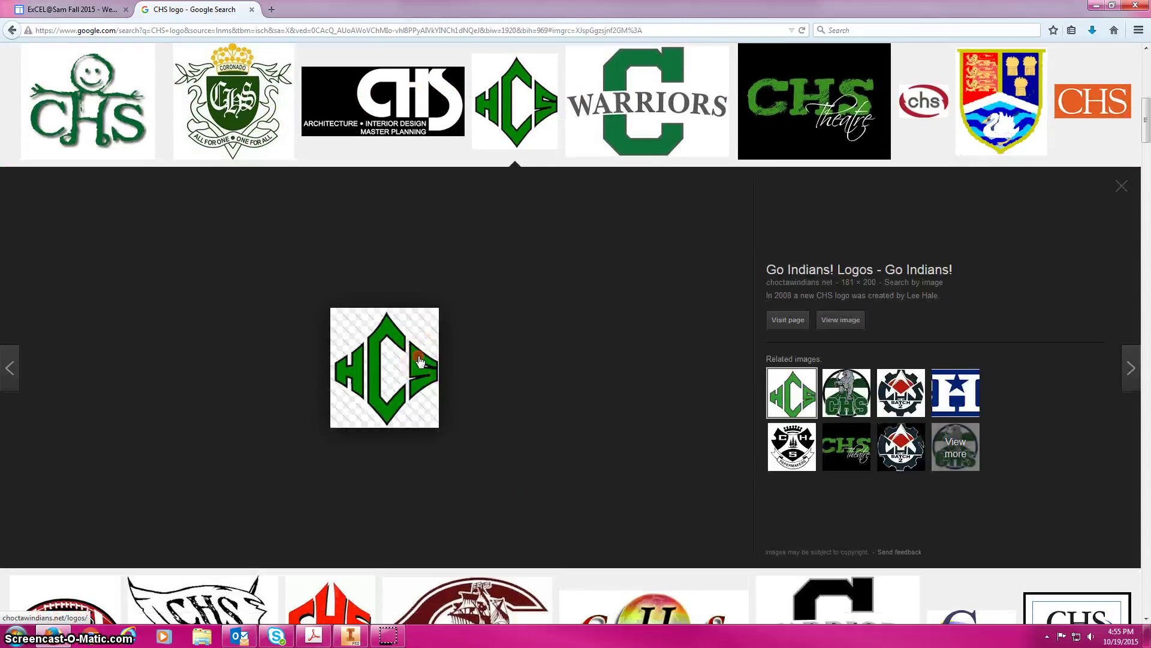
{"action": "right_click", "coordinate": [421, 358]}
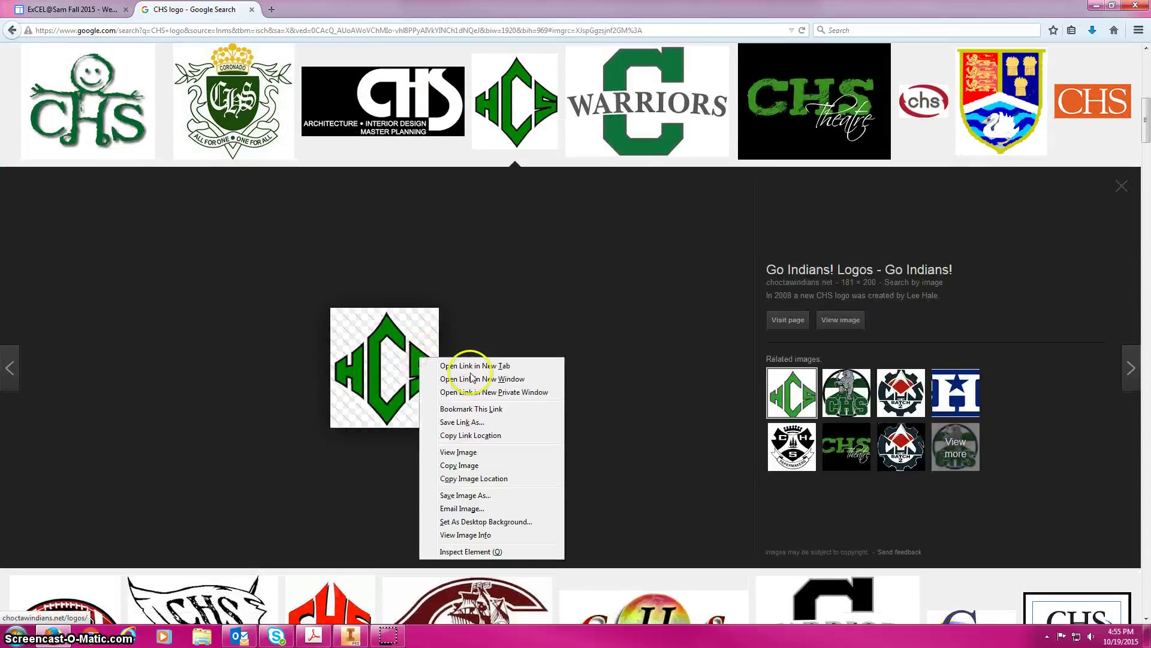
{"action": "left_click", "coordinate": [470, 494]}
{"action": "left_click", "coordinate": [450, 346]}
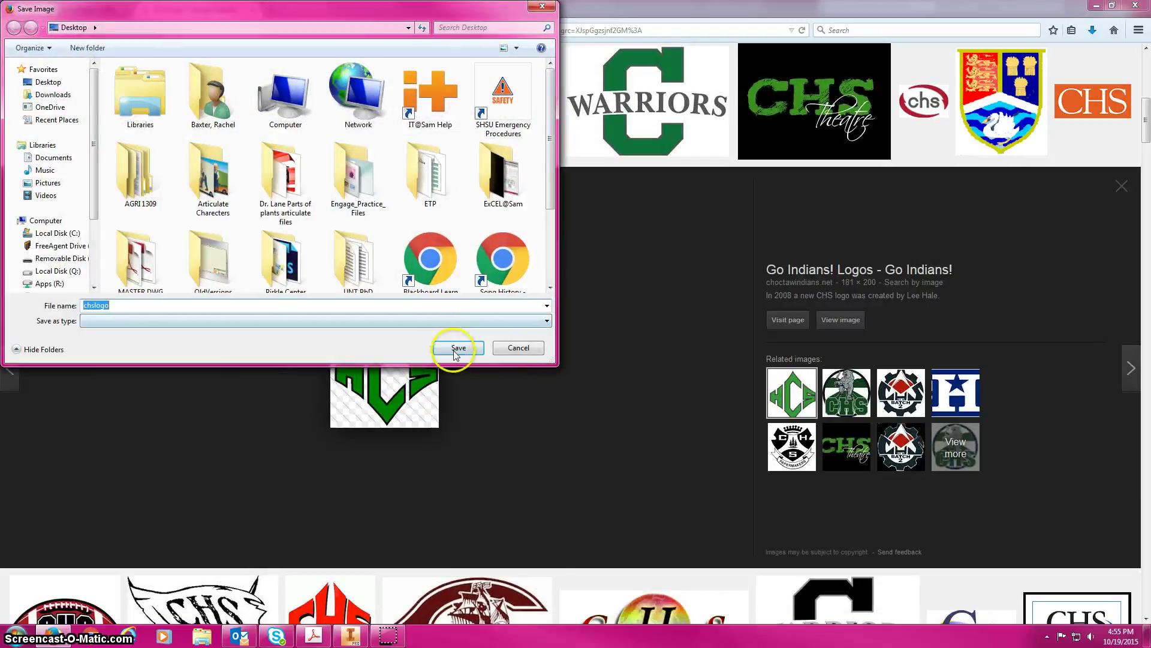
Step: Insert the chslogo image into Sketch2, placed upper-left of the SH logo
{"action": "left_click", "coordinate": [351, 636]}
{"action": "left_click", "coordinate": [592, 35]}
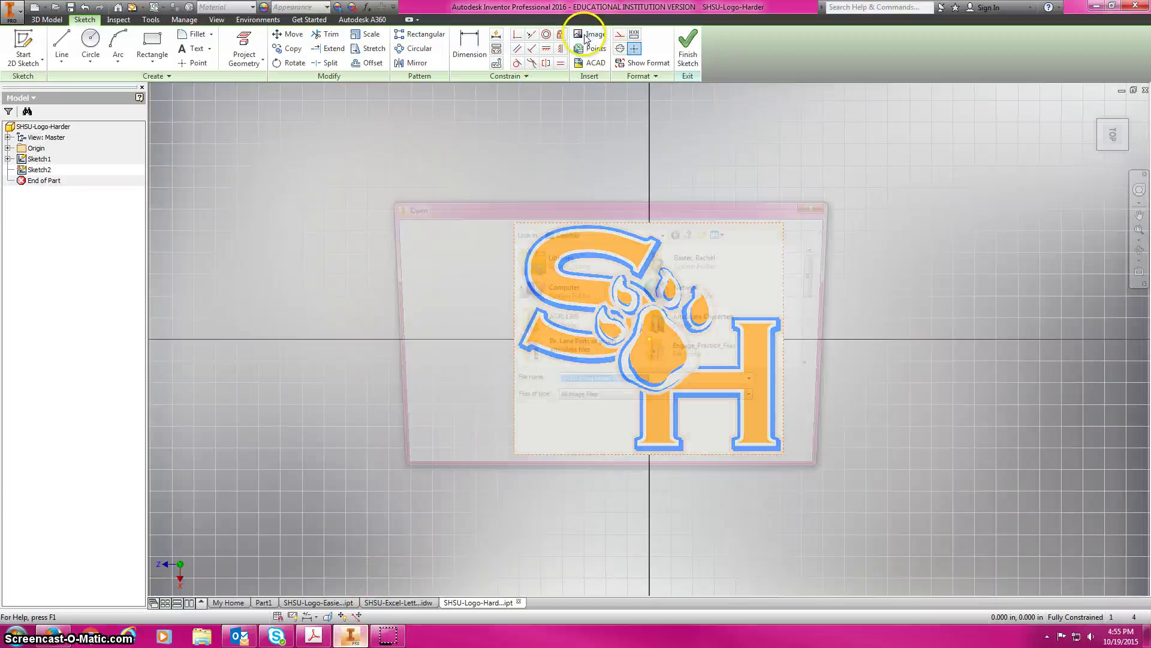
{"action": "left_click_drag", "start_coordinate": [822, 273], "coordinate": [820, 337]}
{"action": "left_click", "coordinate": [698, 334]}
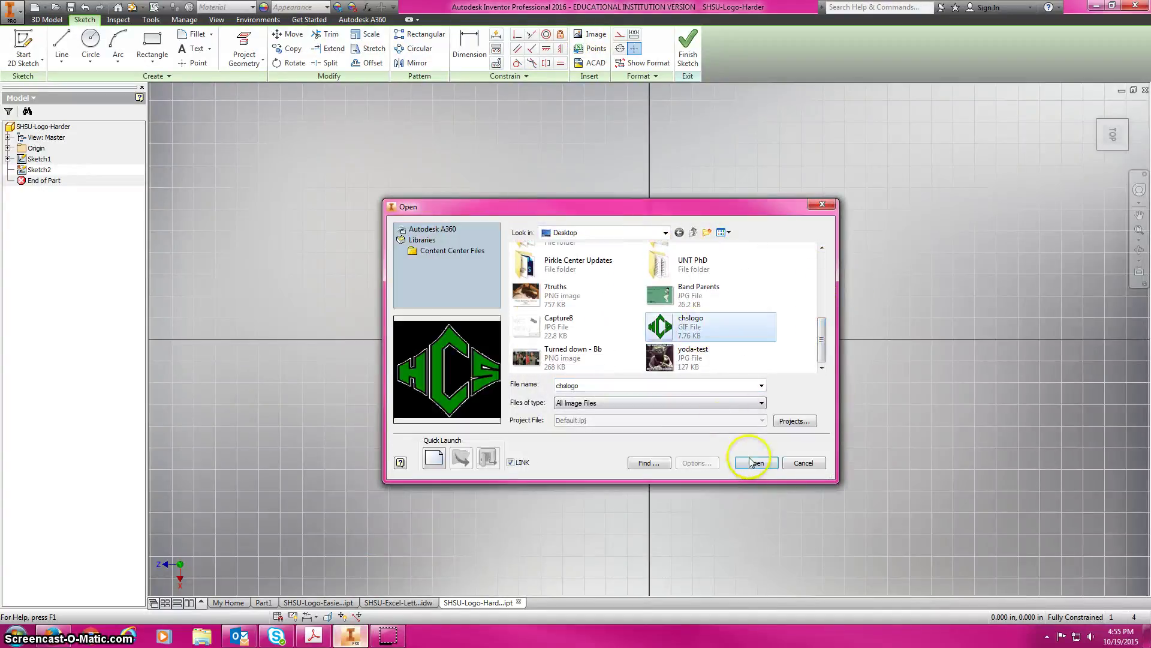
{"action": "left_click", "coordinate": [754, 462]}
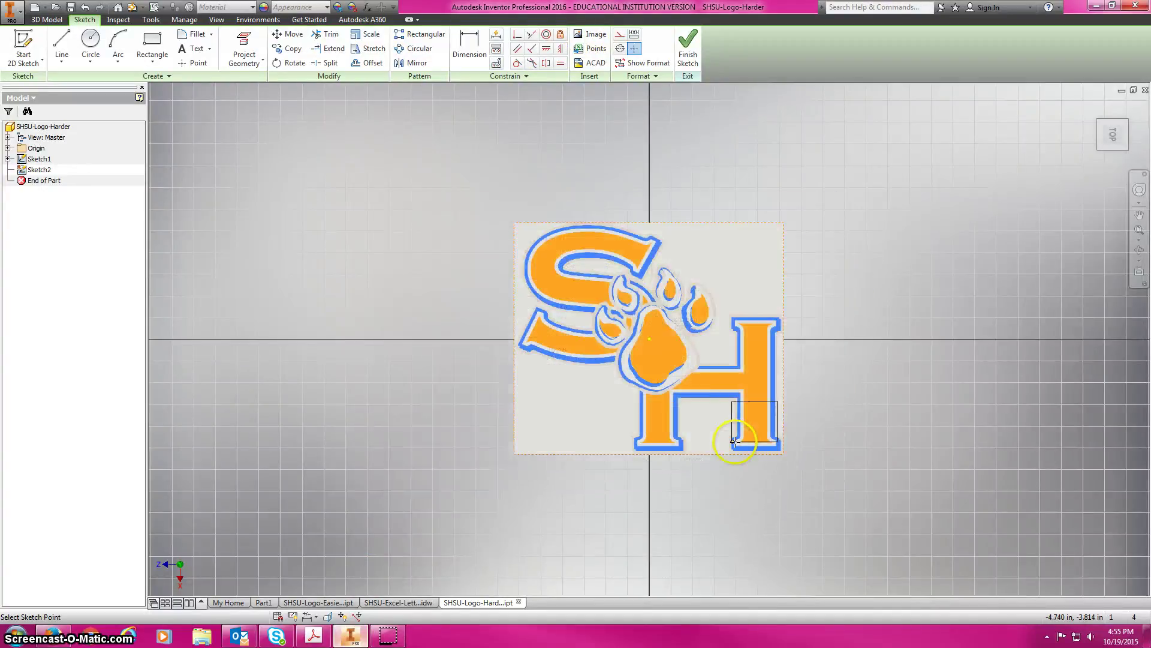
{"action": "left_click", "coordinate": [470, 268]}
{"action": "left_click", "coordinate": [630, 370]}
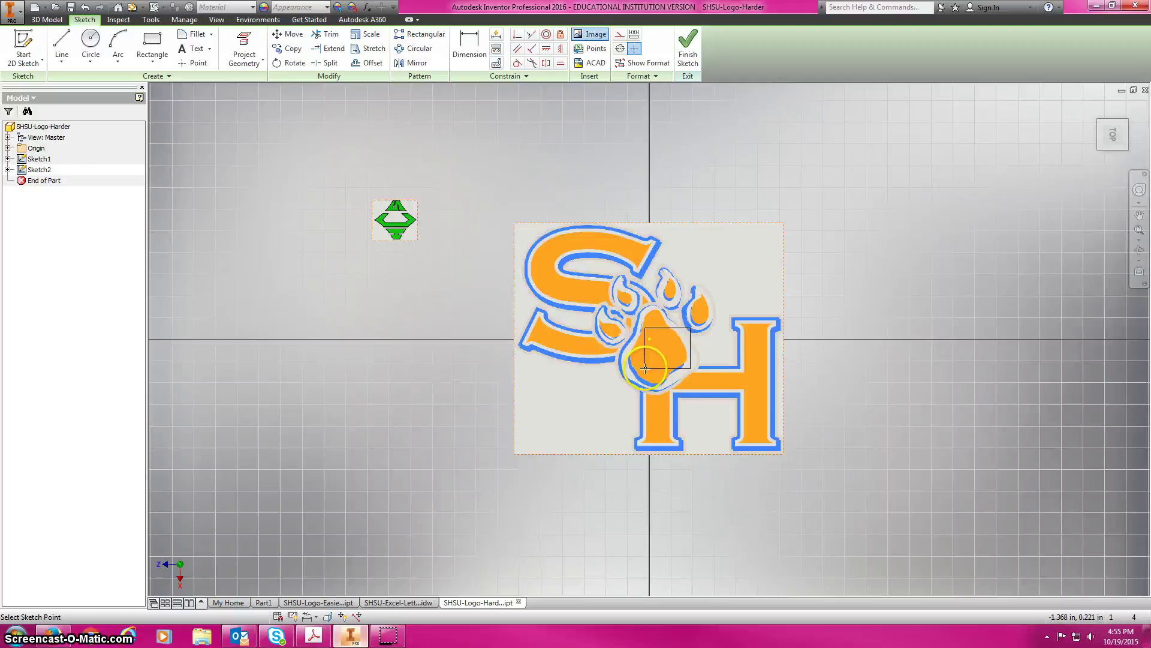
{"action": "right_click", "coordinate": [432, 217]}
{"action": "left_click", "coordinate": [462, 223]}
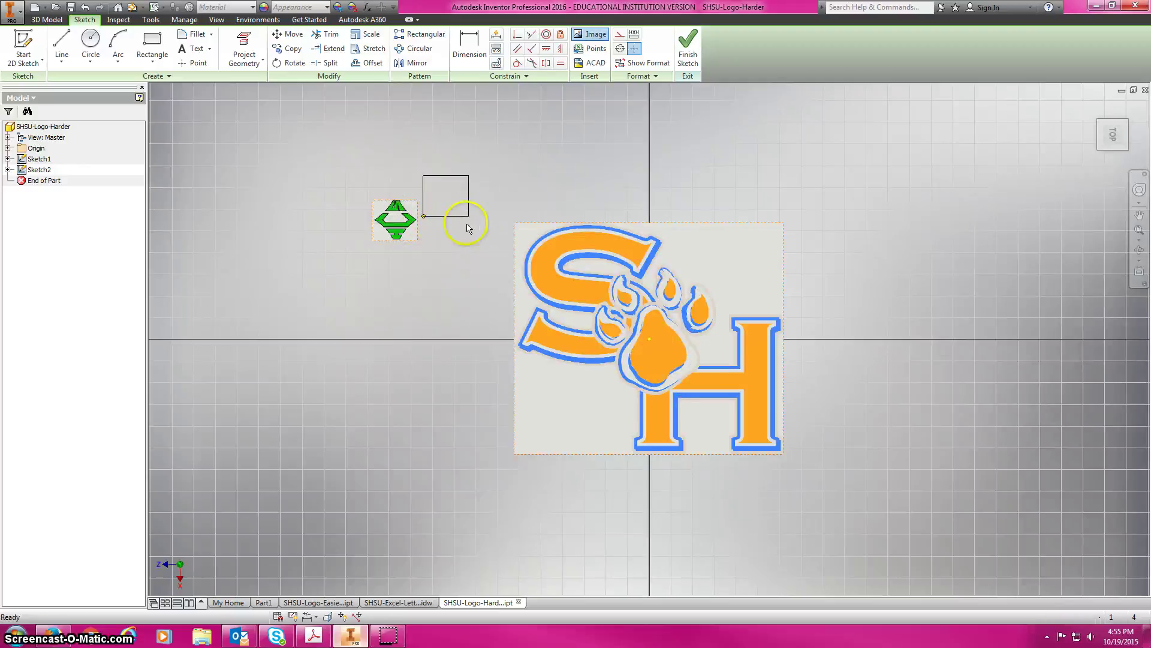
Step: Rotate the chslogo image 90 degrees about its corner
{"action": "left_click", "coordinate": [291, 62]}
{"action": "left_click", "coordinate": [396, 213]}
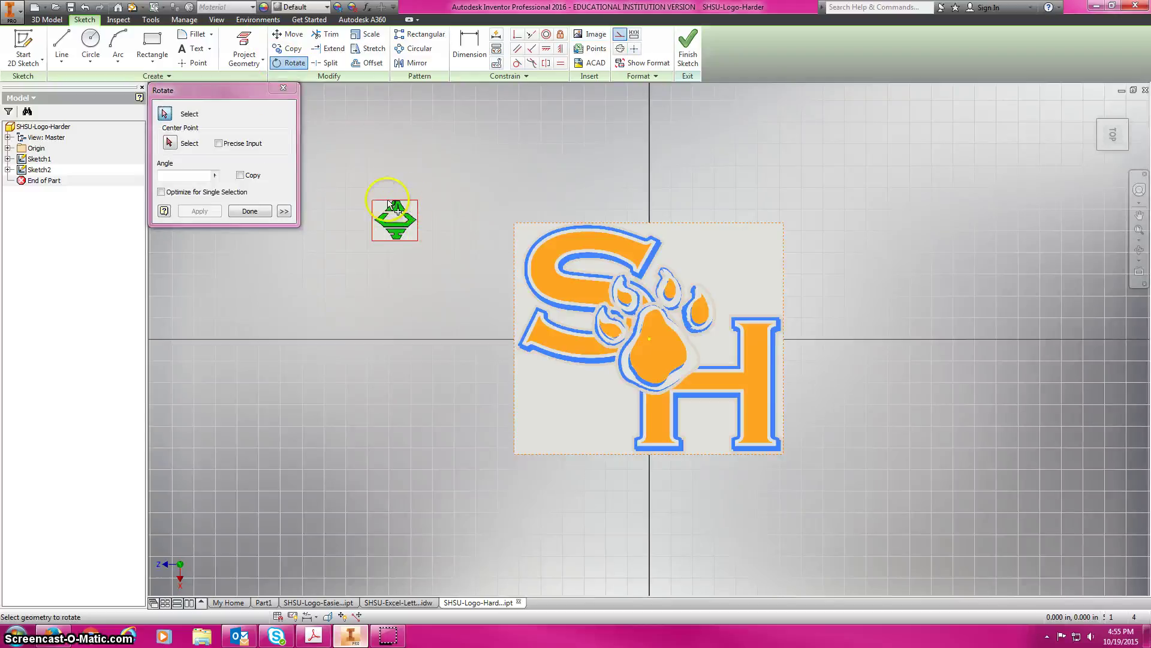
{"action": "left_click", "coordinate": [169, 142]}
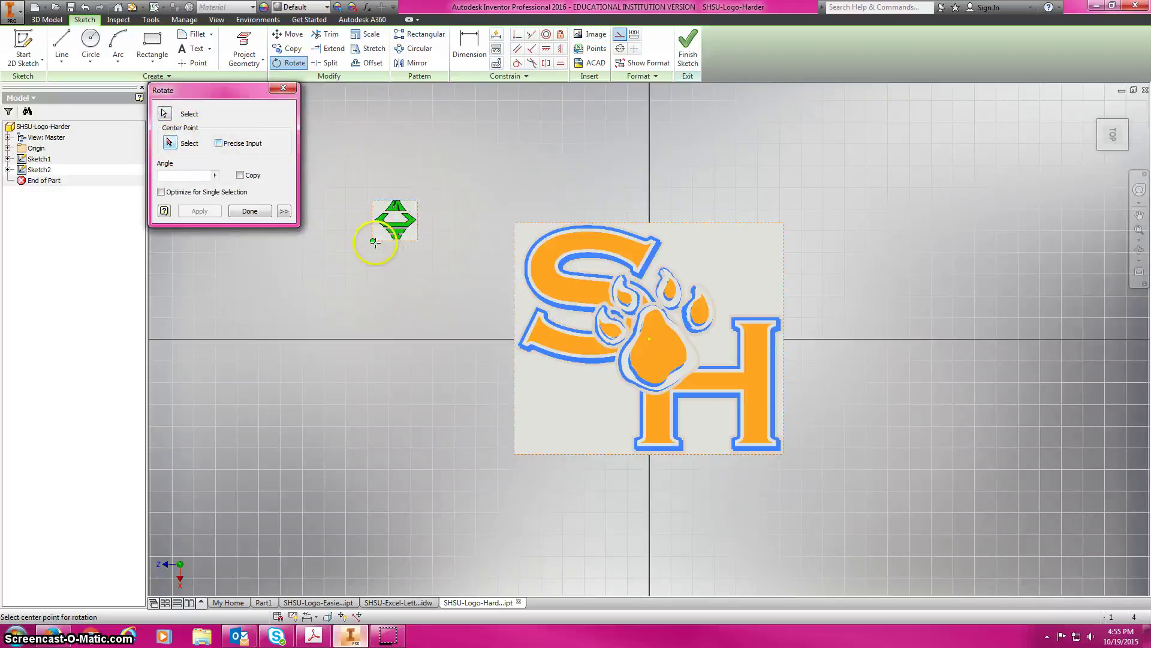
{"action": "left_click", "coordinate": [373, 241]}
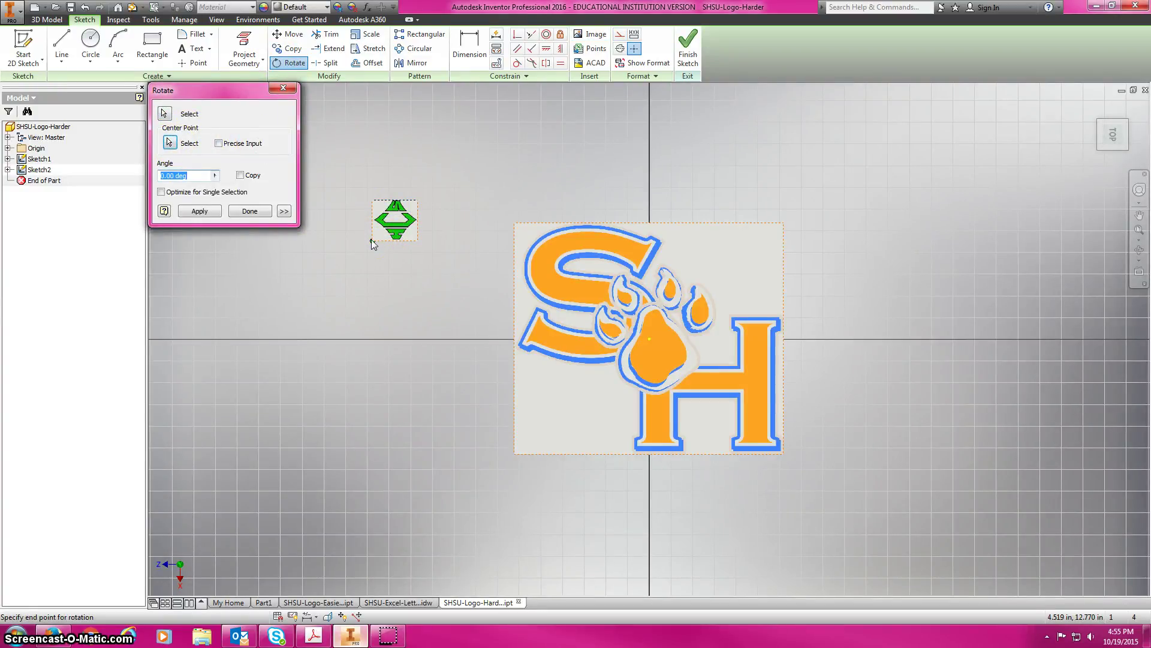
{"action": "type", "text": "90"}
{"action": "key", "text": "Return"}
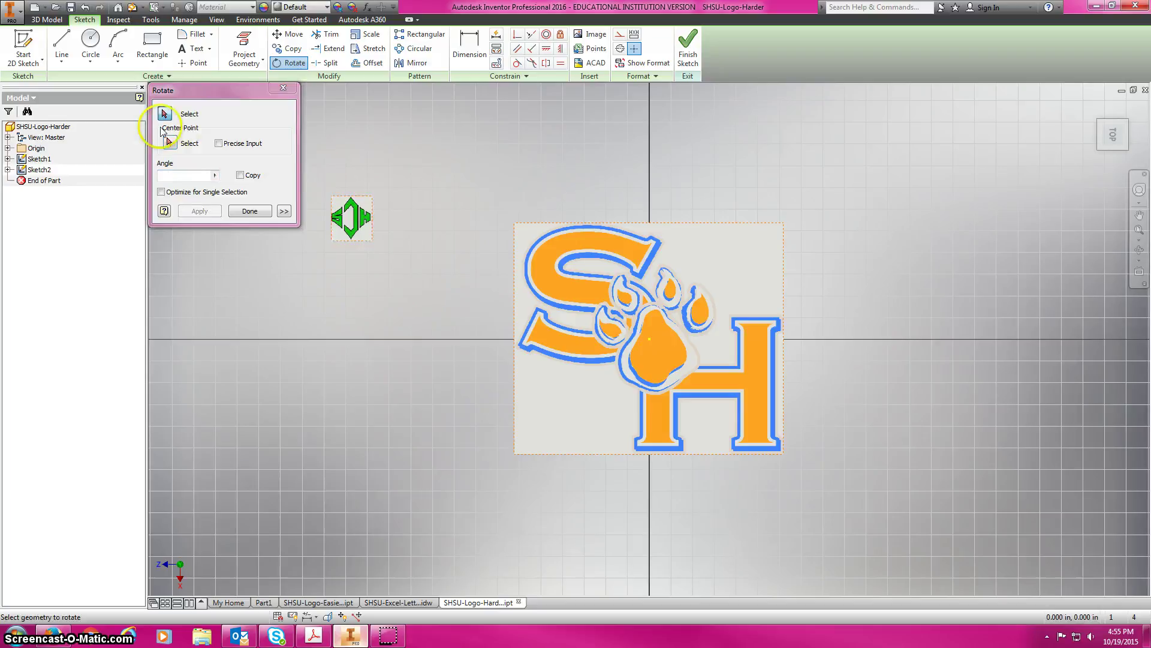
Step: Rotate the image again about the same corner until it reads upright
{"action": "left_click", "coordinate": [317, 216]}
{"action": "left_click", "coordinate": [341, 196]}
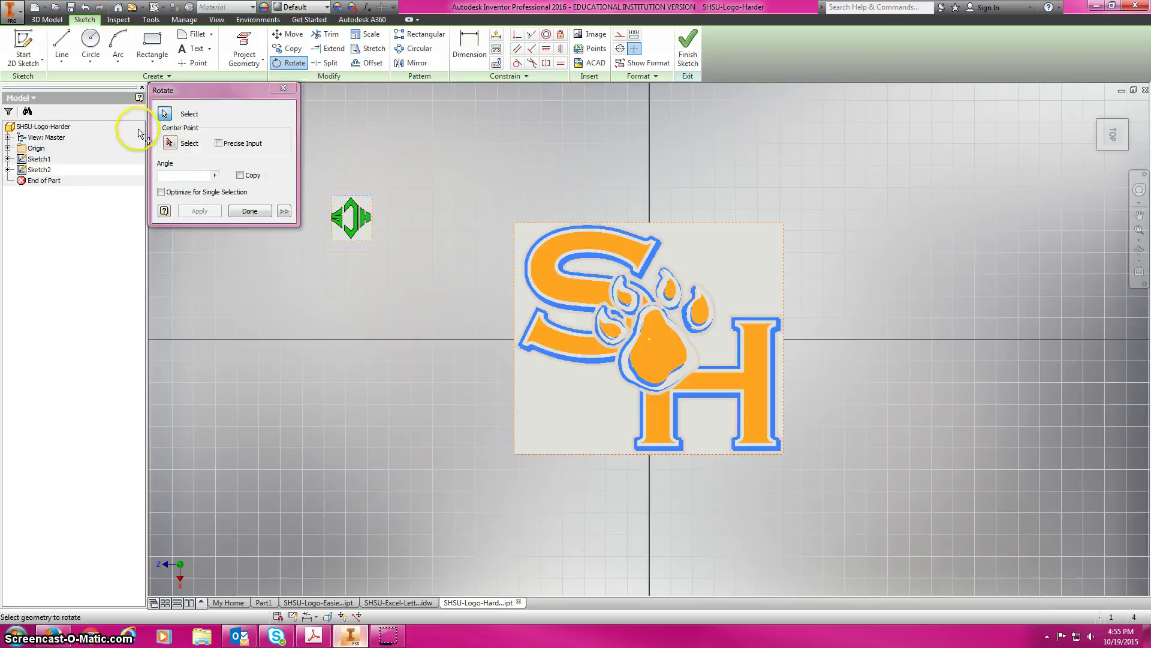
{"action": "left_click", "coordinate": [236, 187]}
{"action": "left_click", "coordinate": [170, 143]}
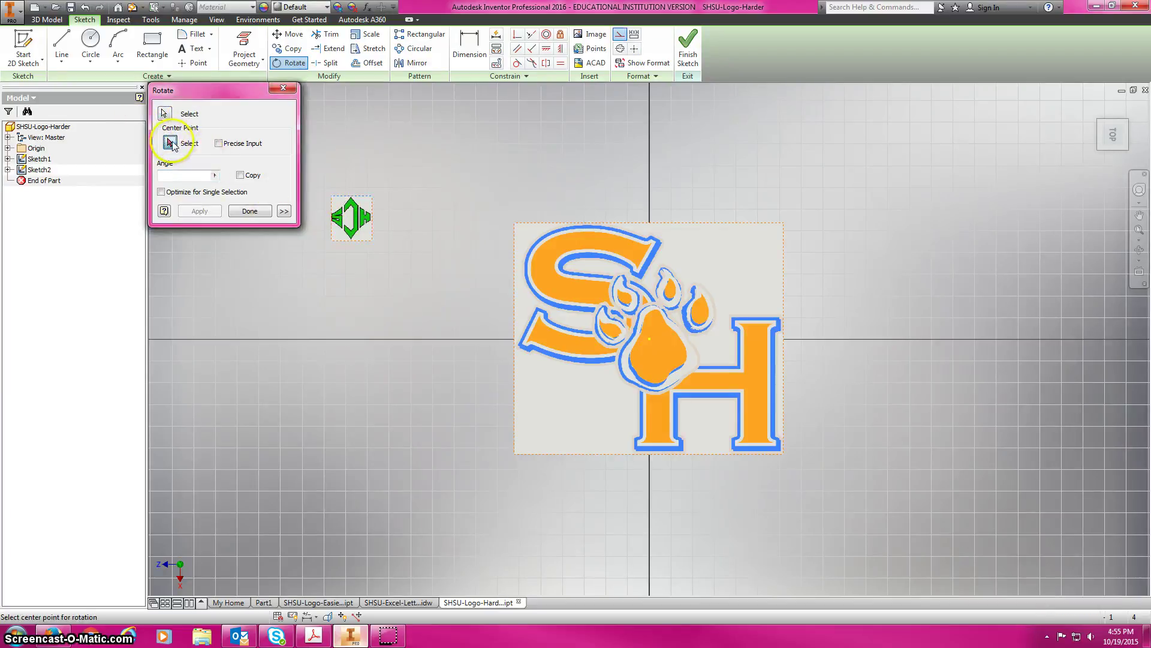
{"action": "left_click", "coordinate": [372, 241]}
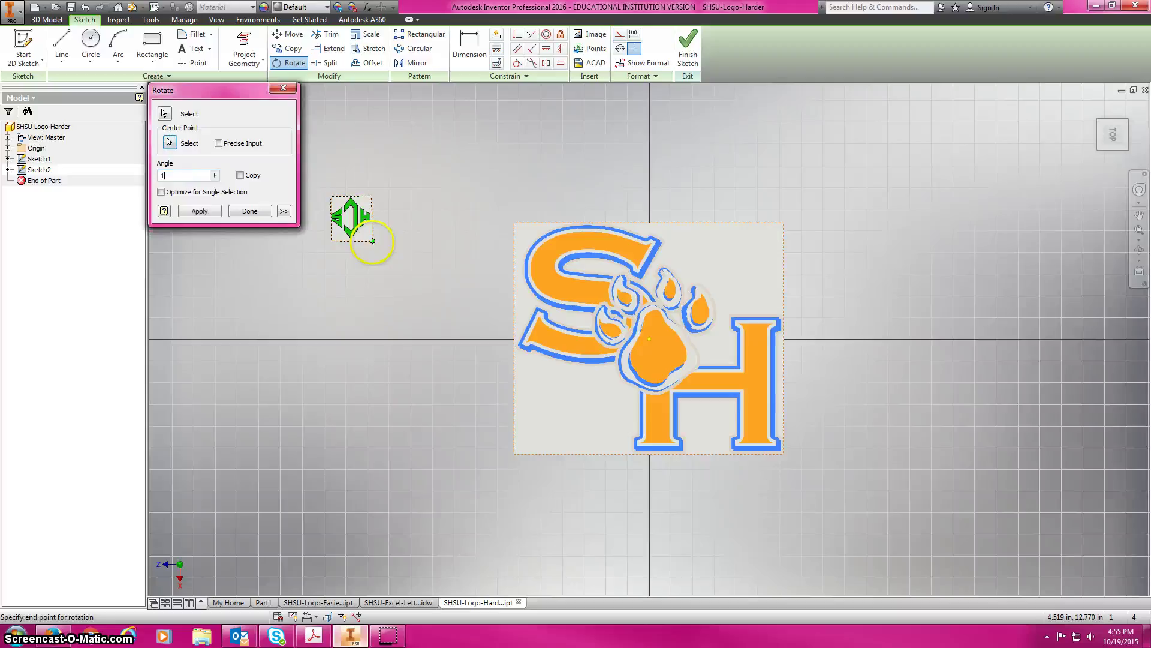
{"action": "left_click", "coordinate": [372, 242]}
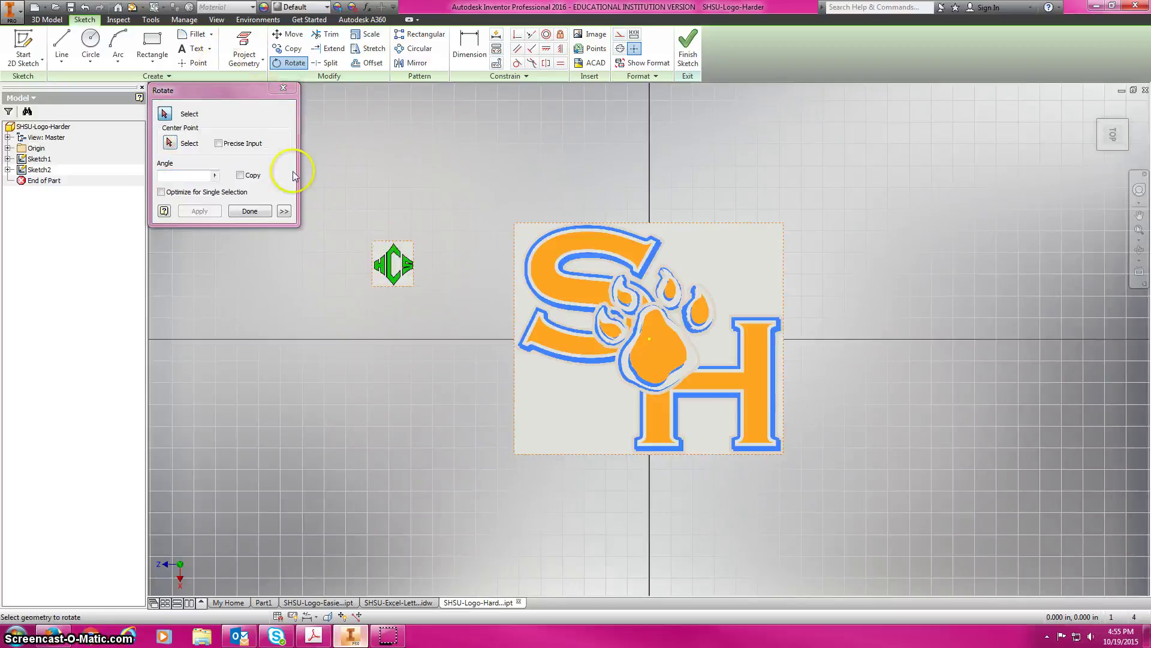
{"action": "left_click", "coordinate": [250, 210]}
Step: Scale the green CHS image from its lower-left corner to roughly the SH logo's size
{"action": "left_click", "coordinate": [367, 34]}
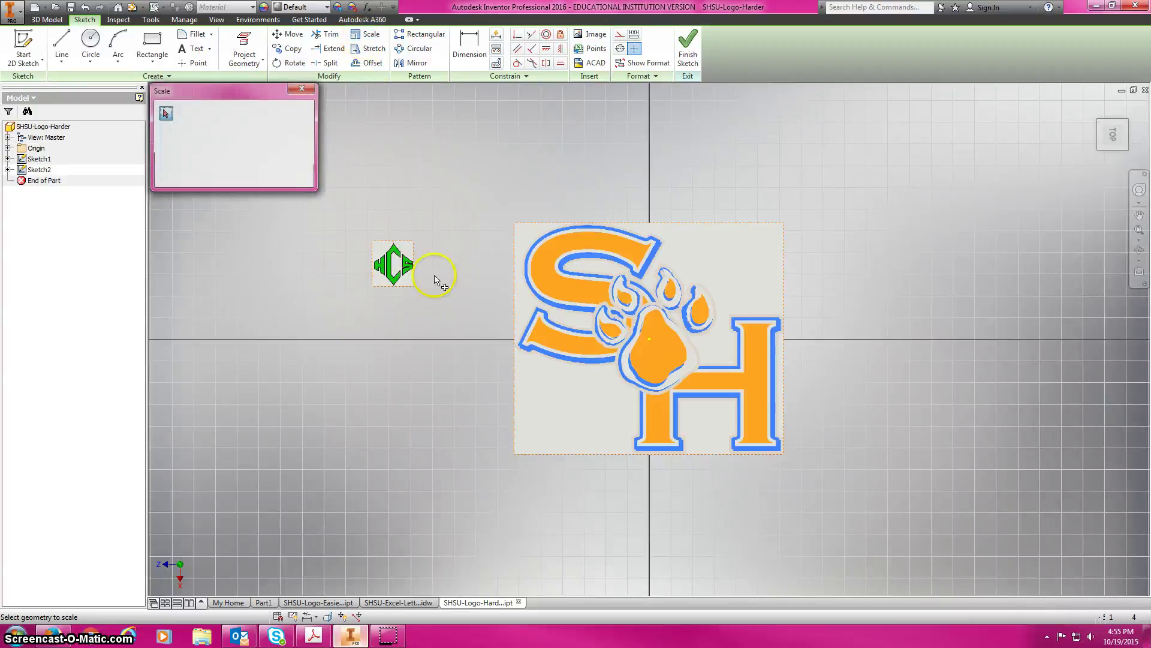
{"action": "left_click_drag", "start_coordinate": [360, 232], "coordinate": [439, 297]}
{"action": "left_click", "coordinate": [229, 114]}
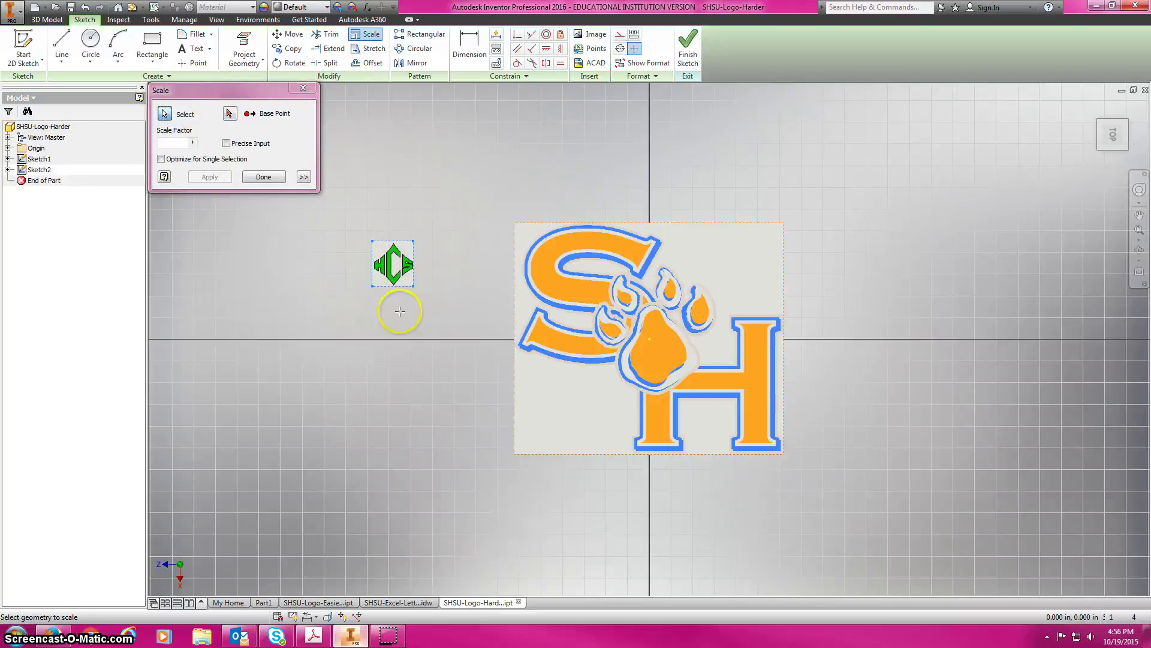
{"action": "left_click", "coordinate": [372, 286]}
{"action": "key", "text": "Return"}
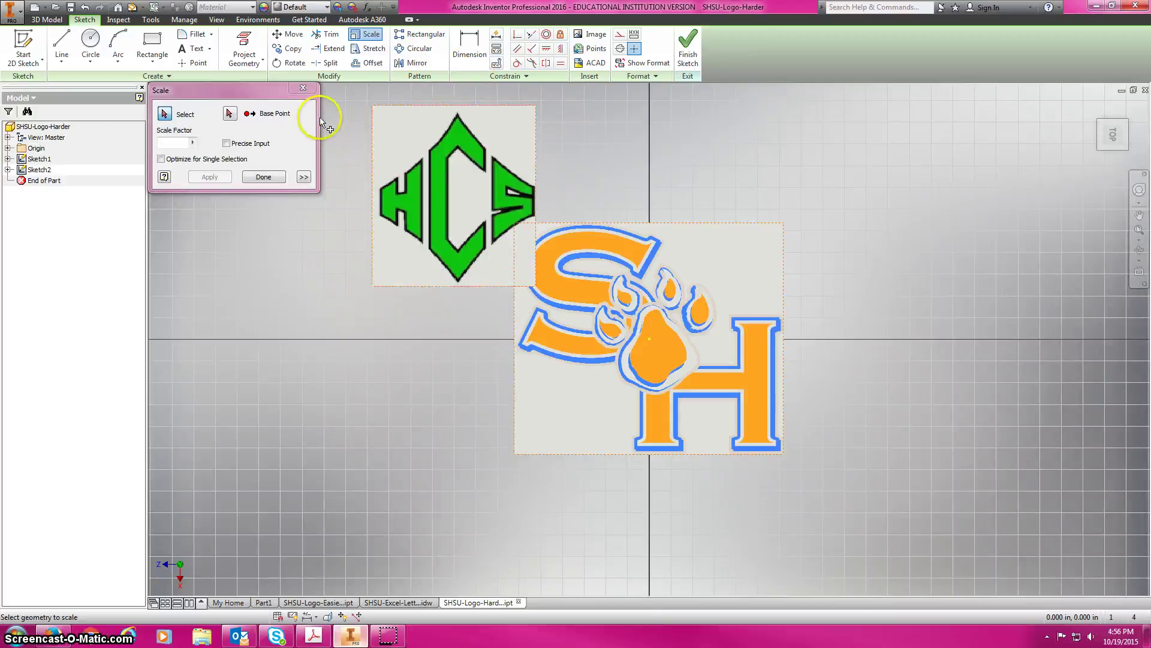
{"action": "left_click", "coordinate": [303, 88]}
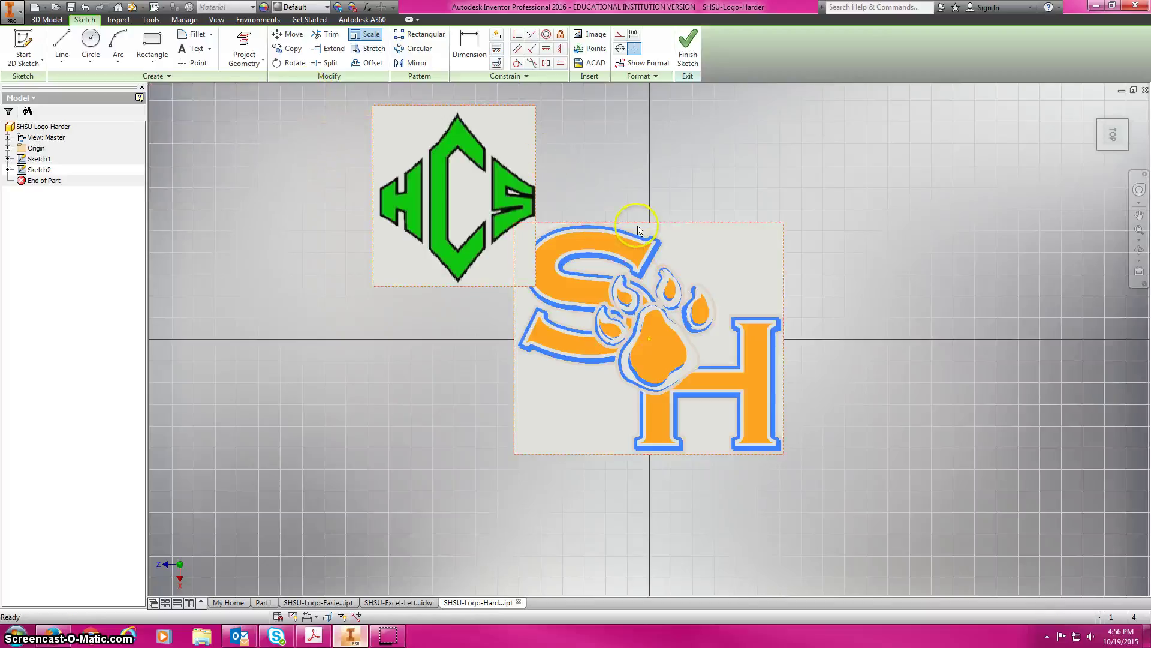